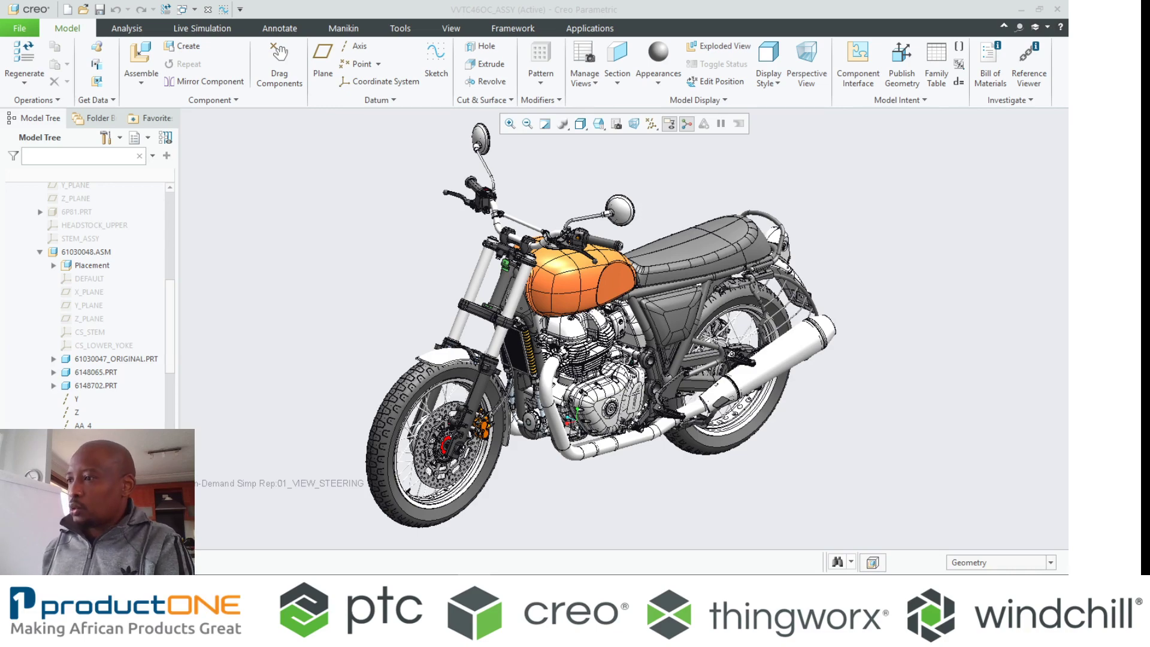
middle_drag(580, 305, 580, 297)
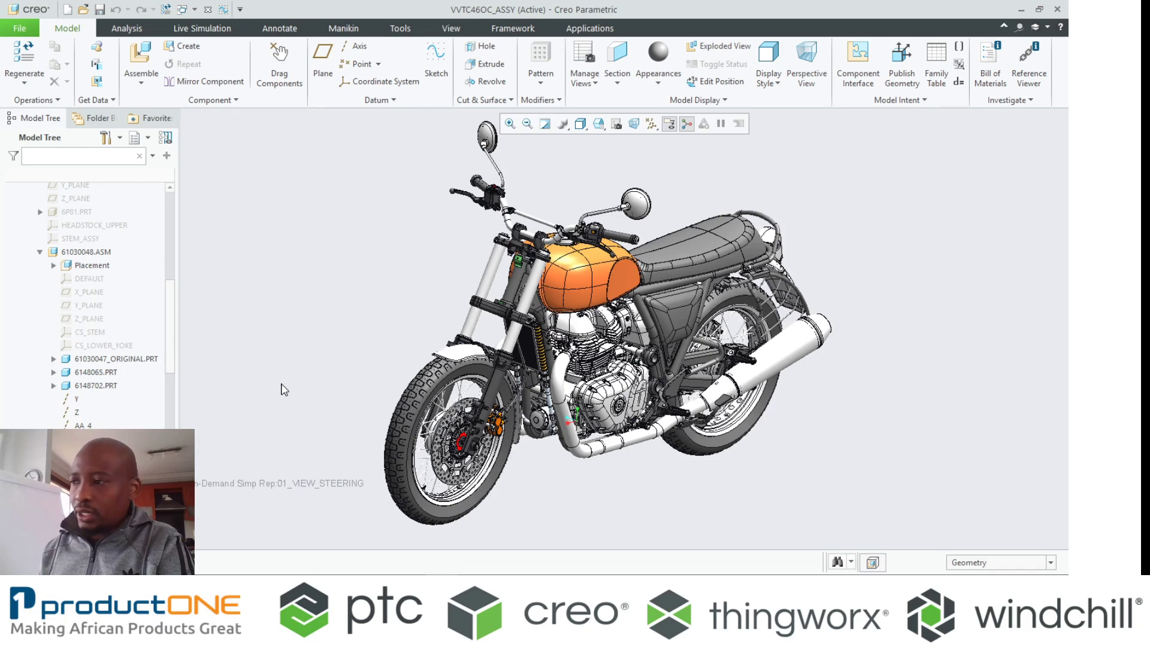
middle_drag(509, 375, 496, 365)
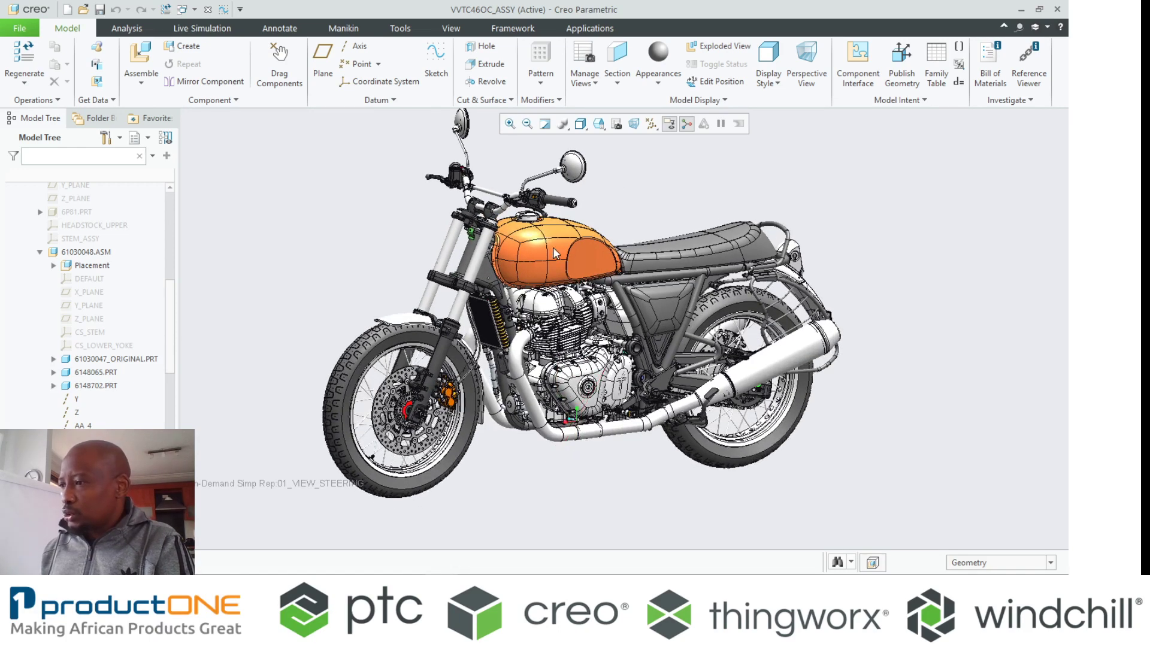
click(556, 254)
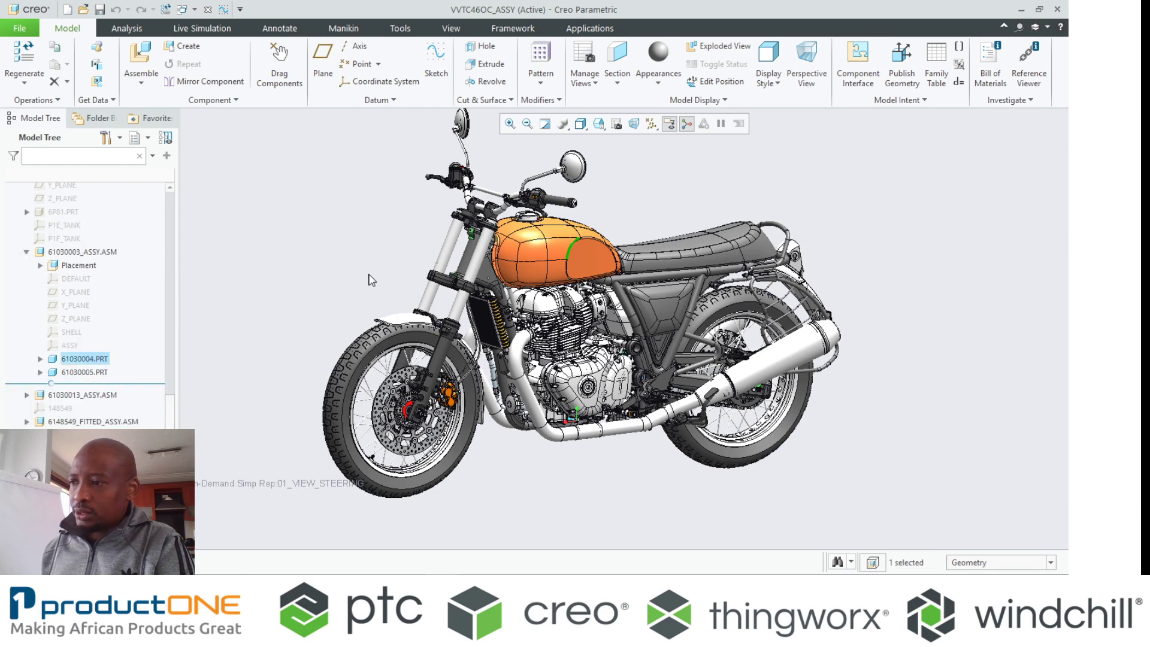
click(375, 279)
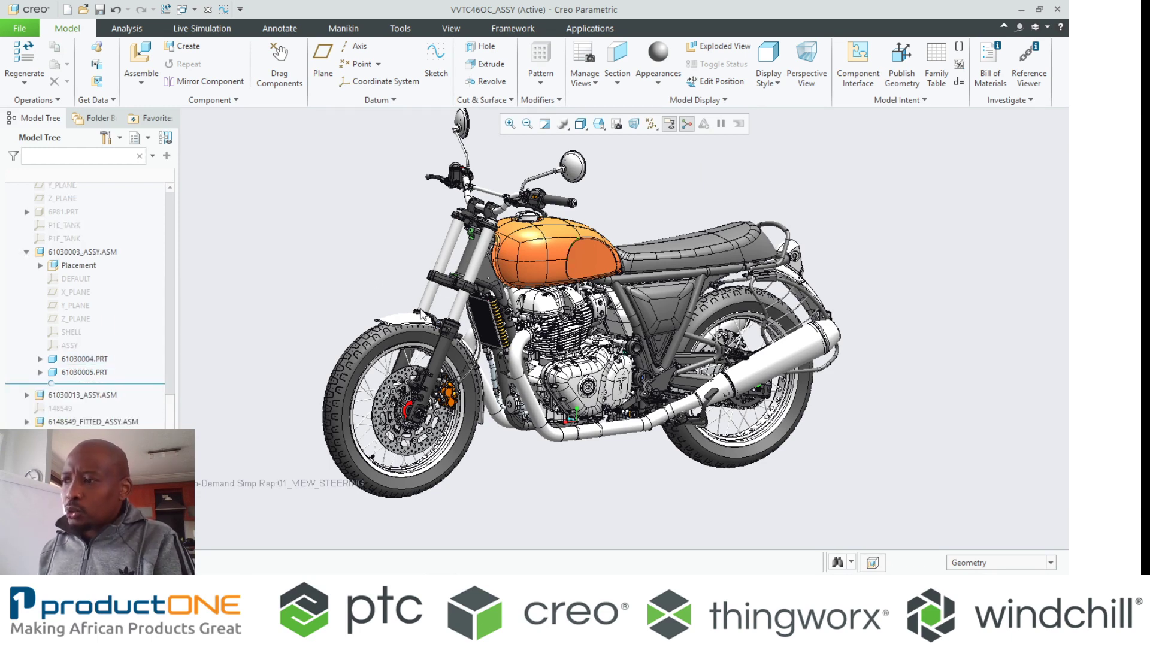
middle_drag(414, 362, 428, 366)
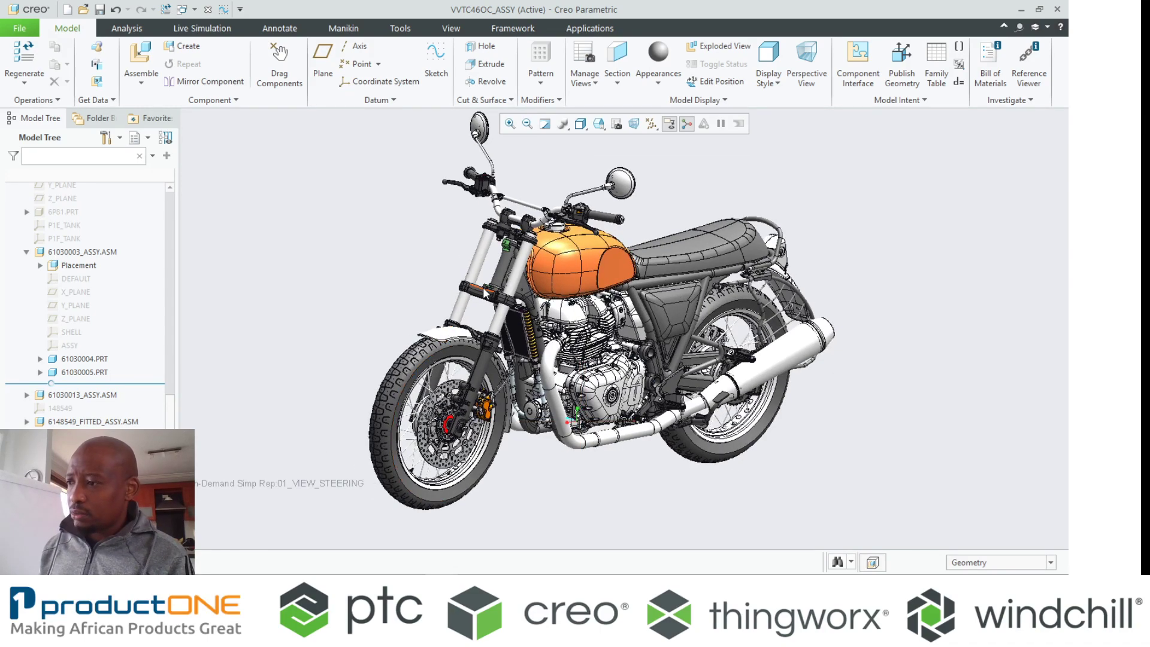
- Open the lower steering yoke part 61030047_ORIGINAL from the motorcycle assembly and inspect it on its own
scroll(494, 251, up, 10)
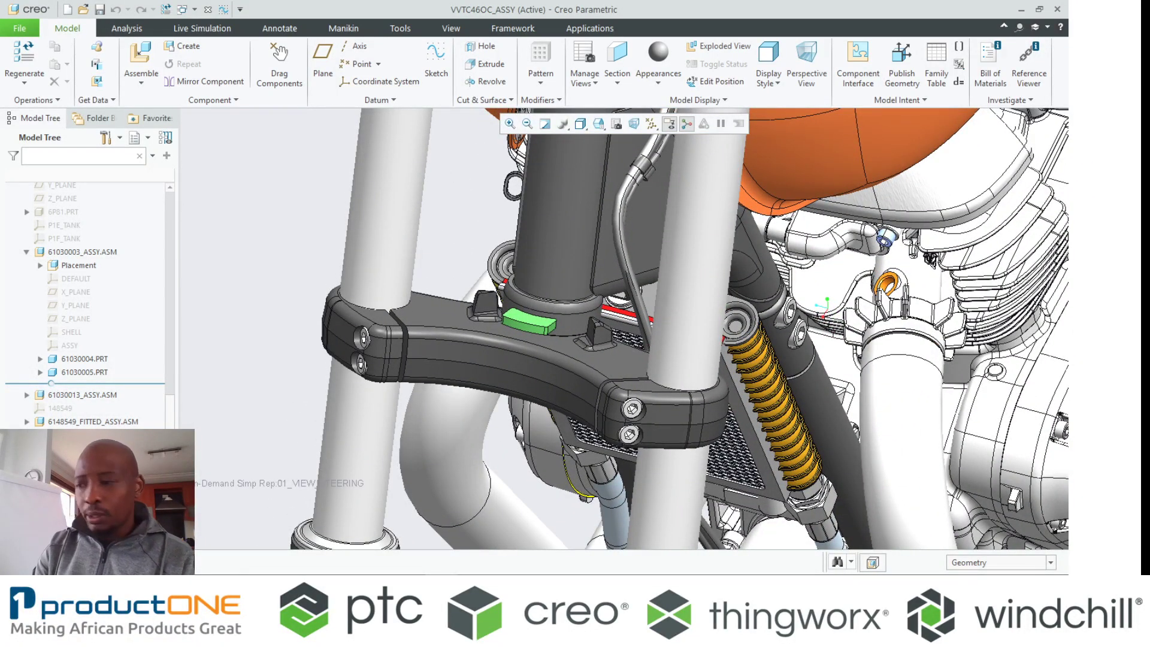
middle_drag(497, 257, 514, 298)
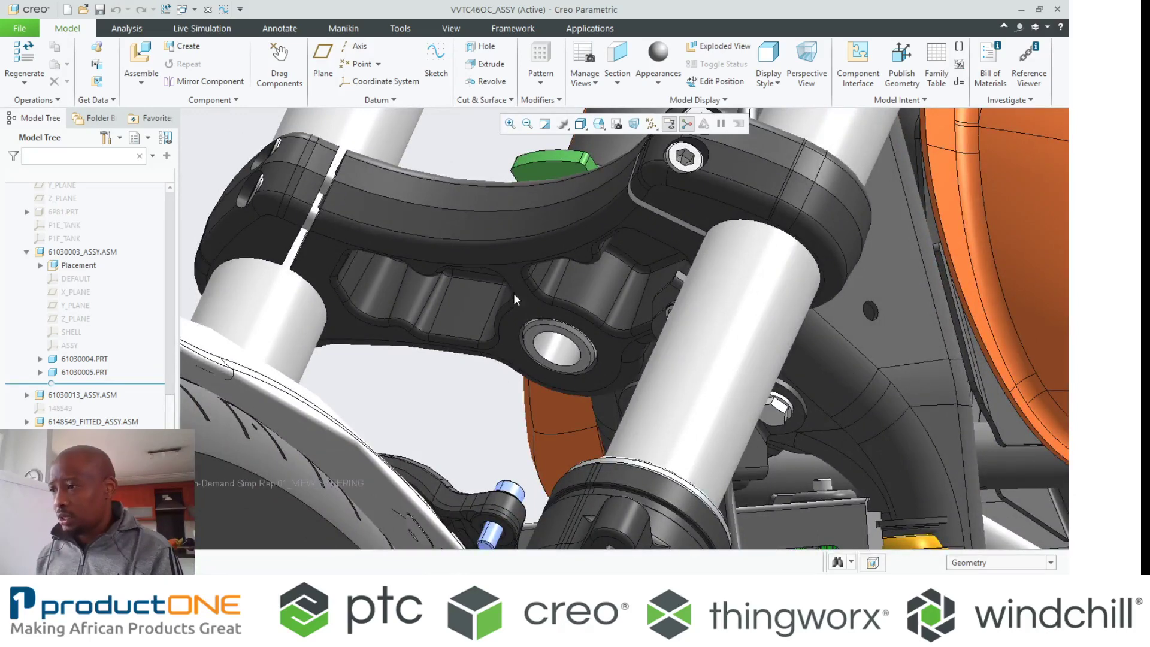
click(493, 254)
click(509, 172)
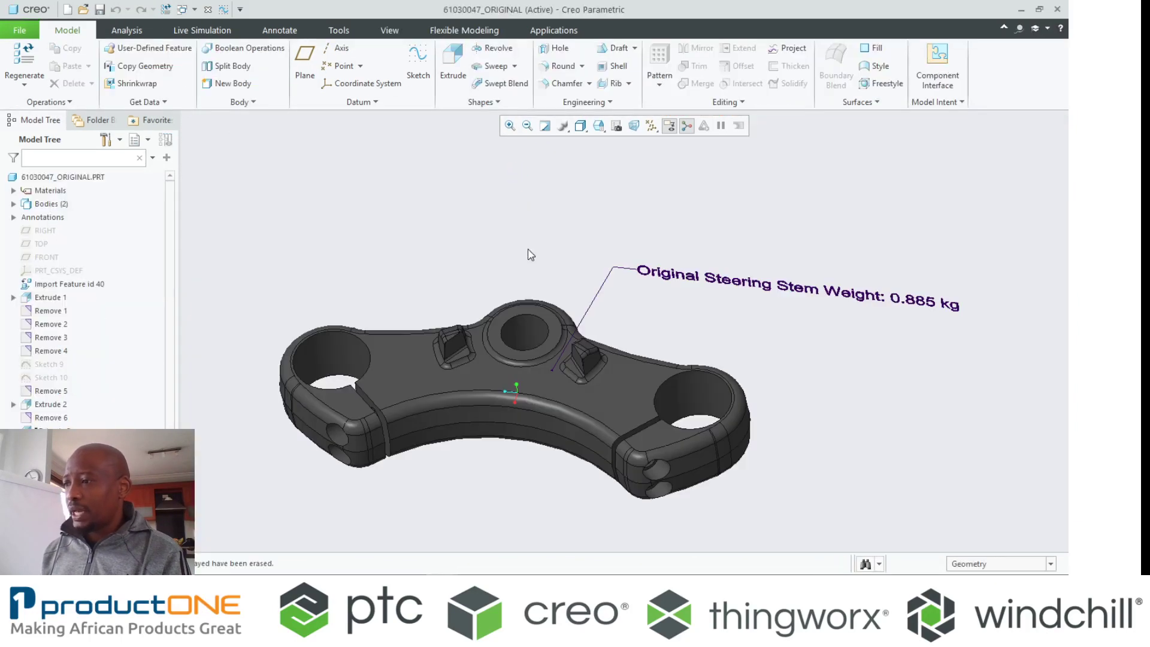
mouse_move(563, 349)
middle_down()
mouse_move(601, 215)
mouse_move(605, 380)
mouse_move(622, 359)
middle_up()
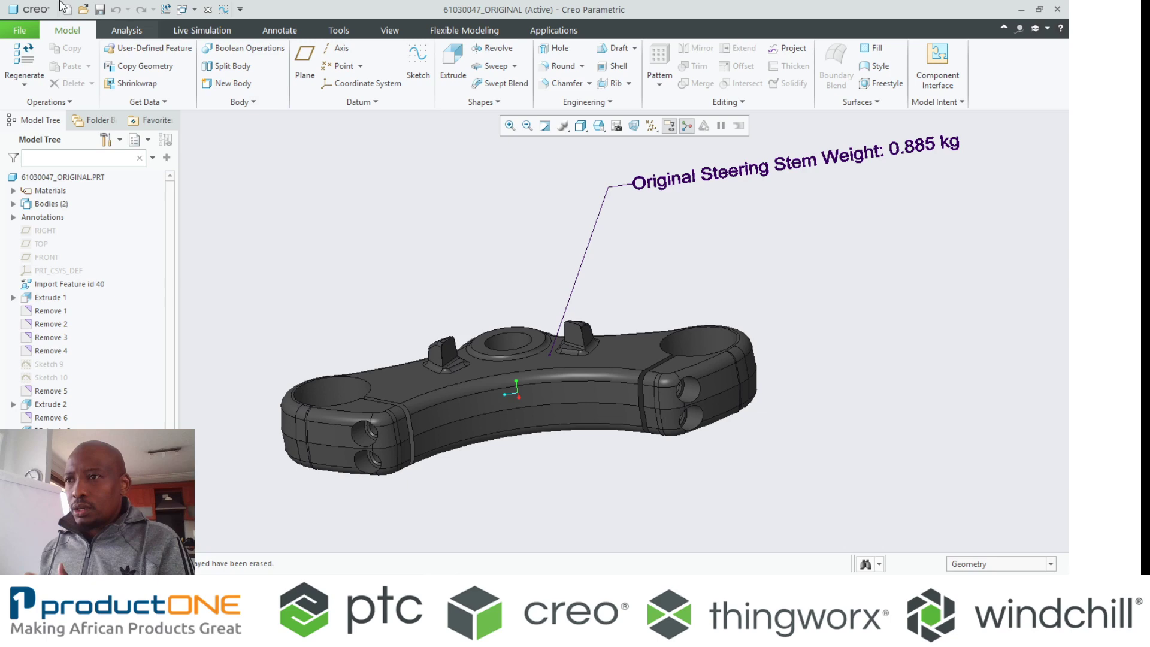
- Search the GTO_Demo folder for "gto" and open the part 61030047_gto_start.prt
click(84, 11)
click(617, 153)
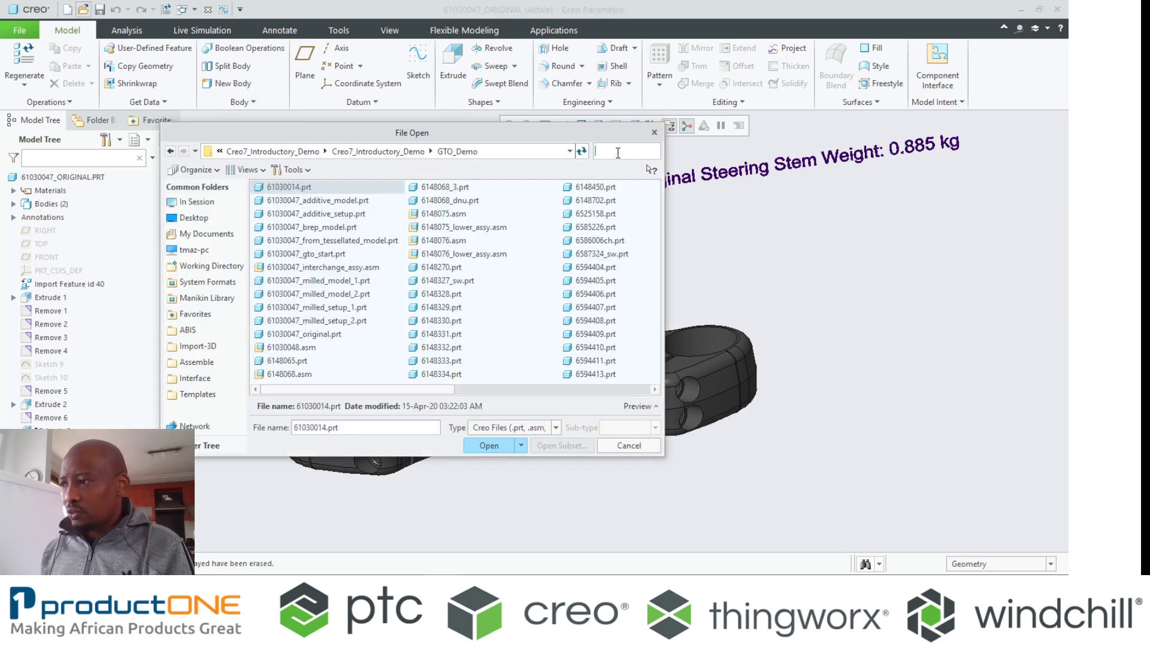
text(gto)
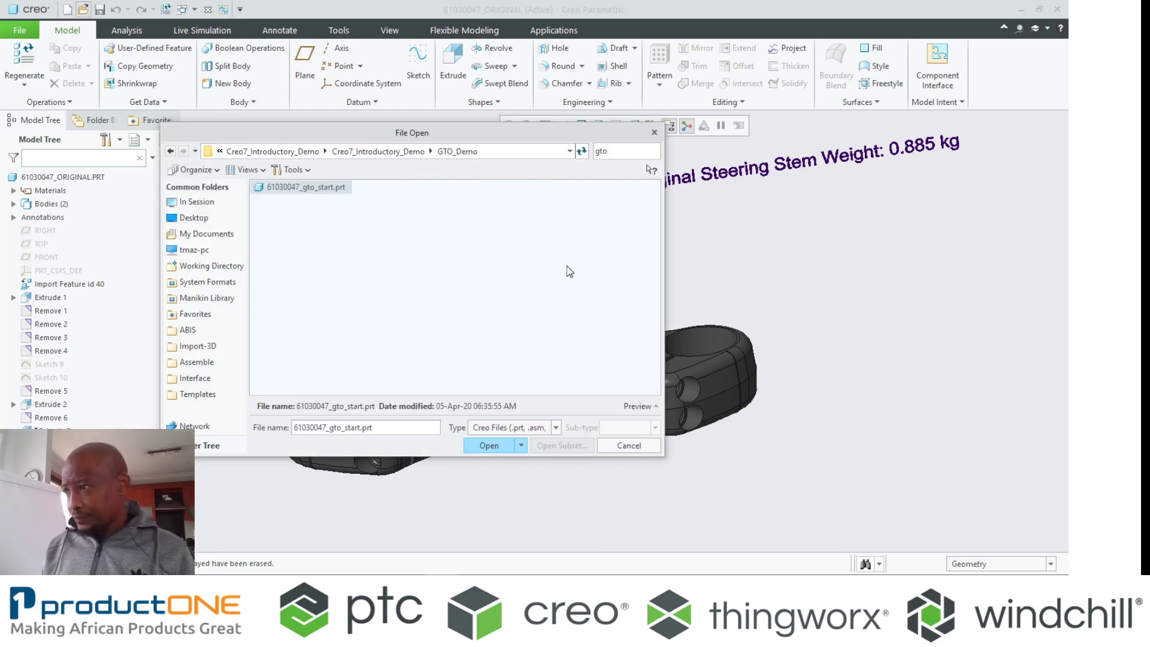
key(Return)
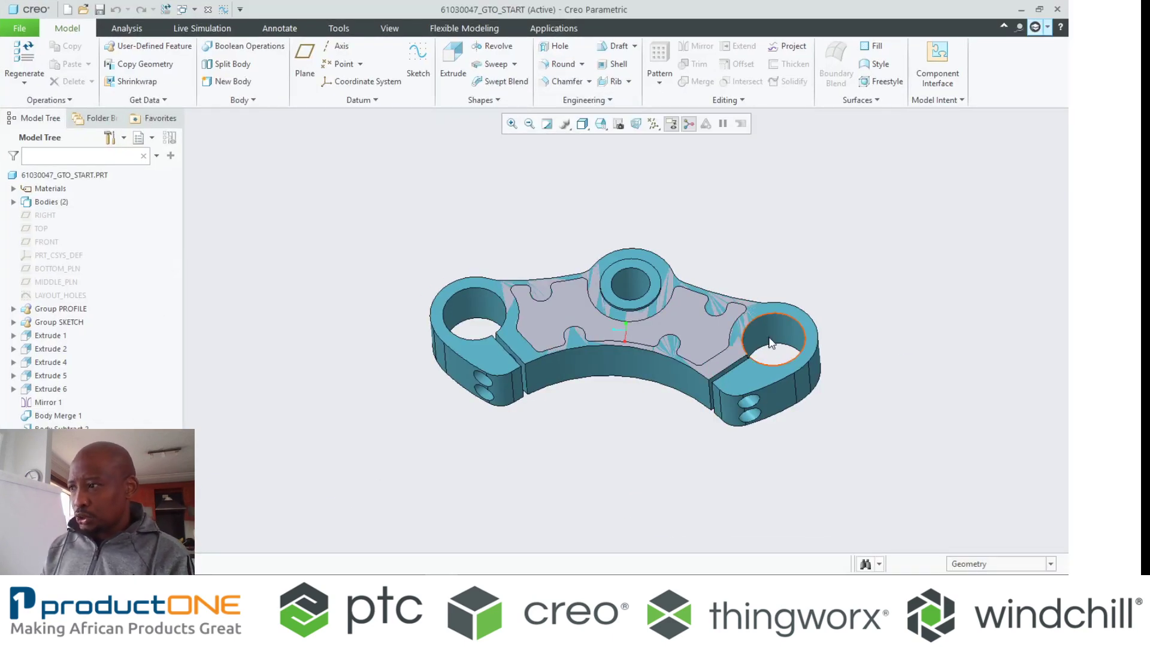
- Hide the ENVELOPE body to examine the PRESERVED body alone, and show the ENVELOPE body again
double_click(60, 202)
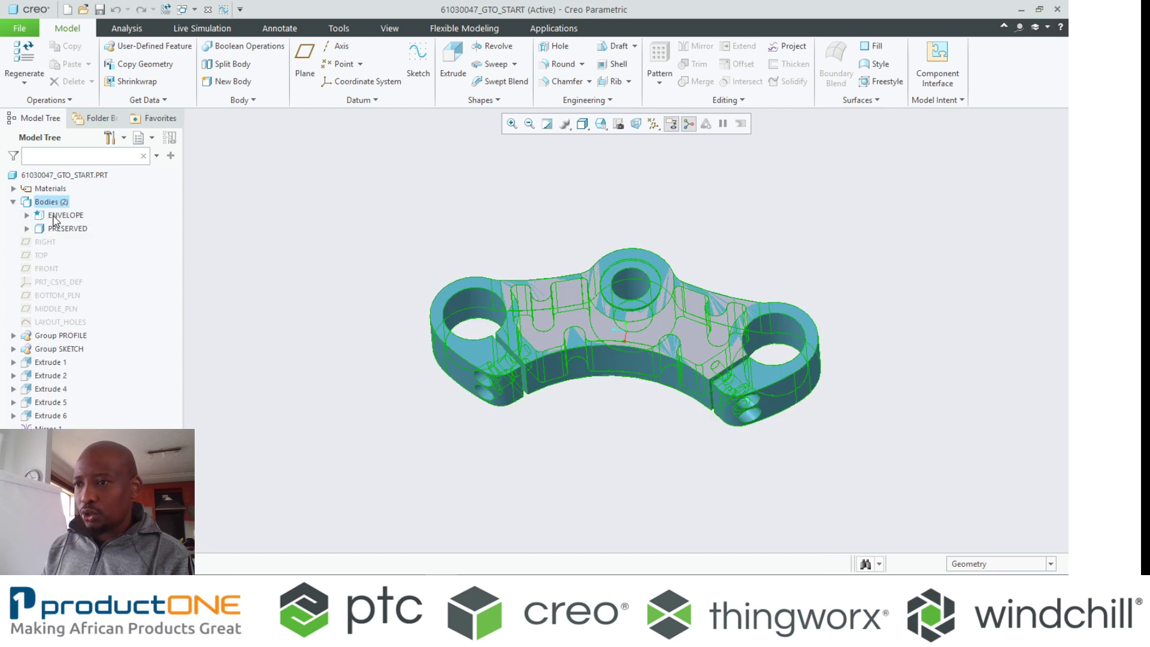
click(55, 216)
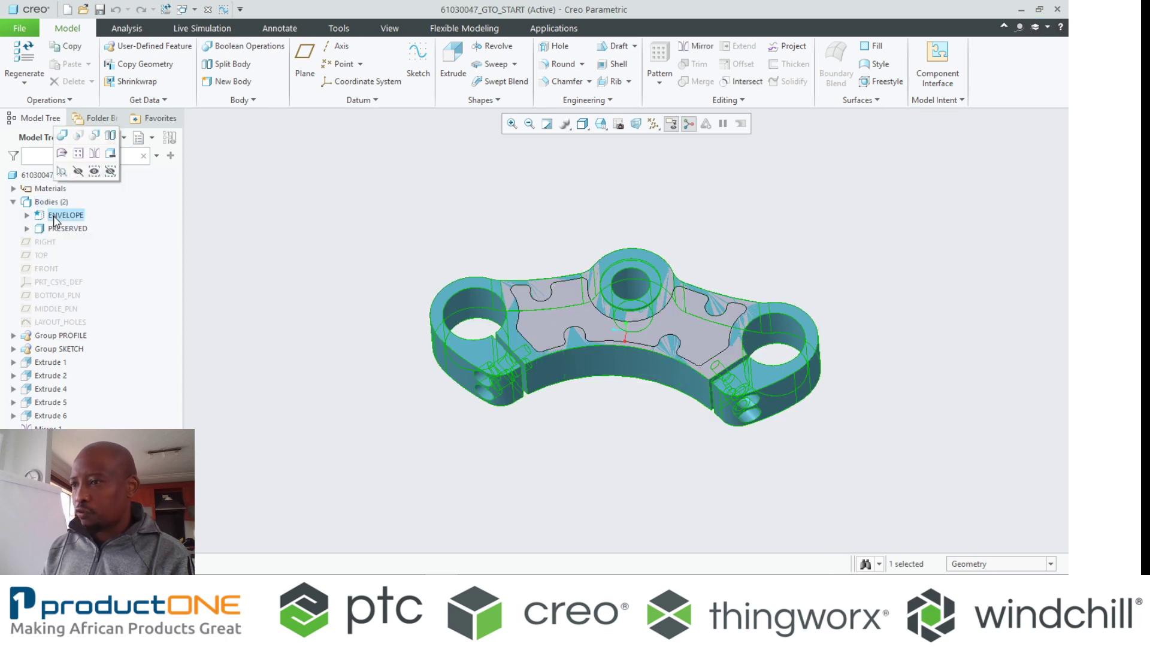
click(77, 171)
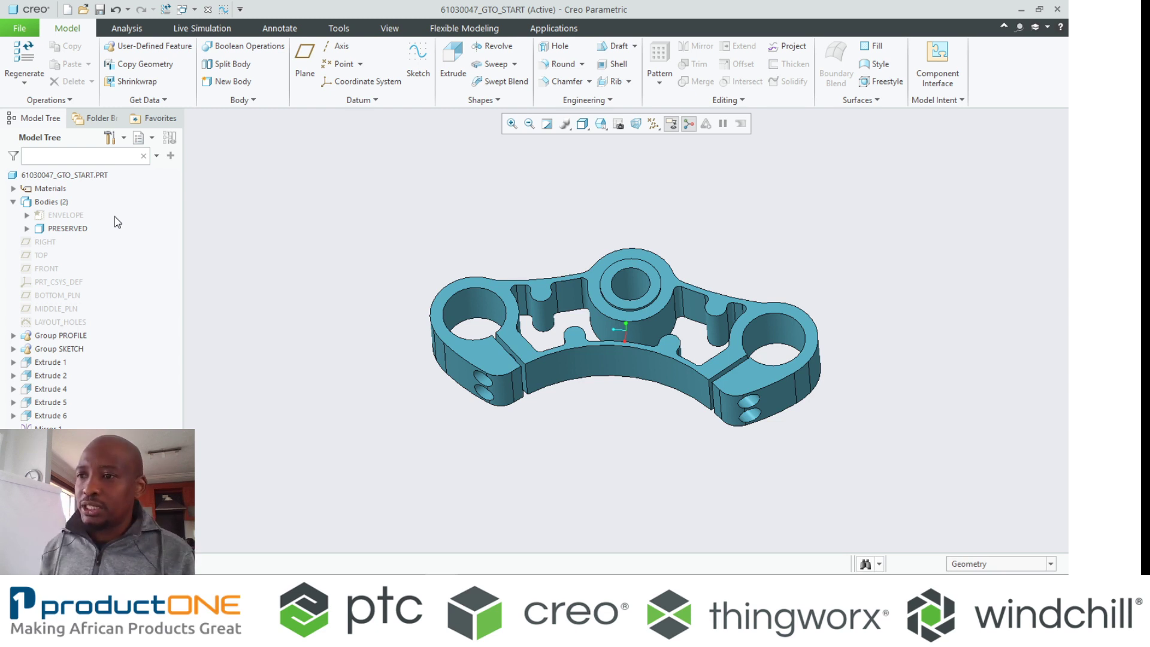
click(75, 215)
click(94, 168)
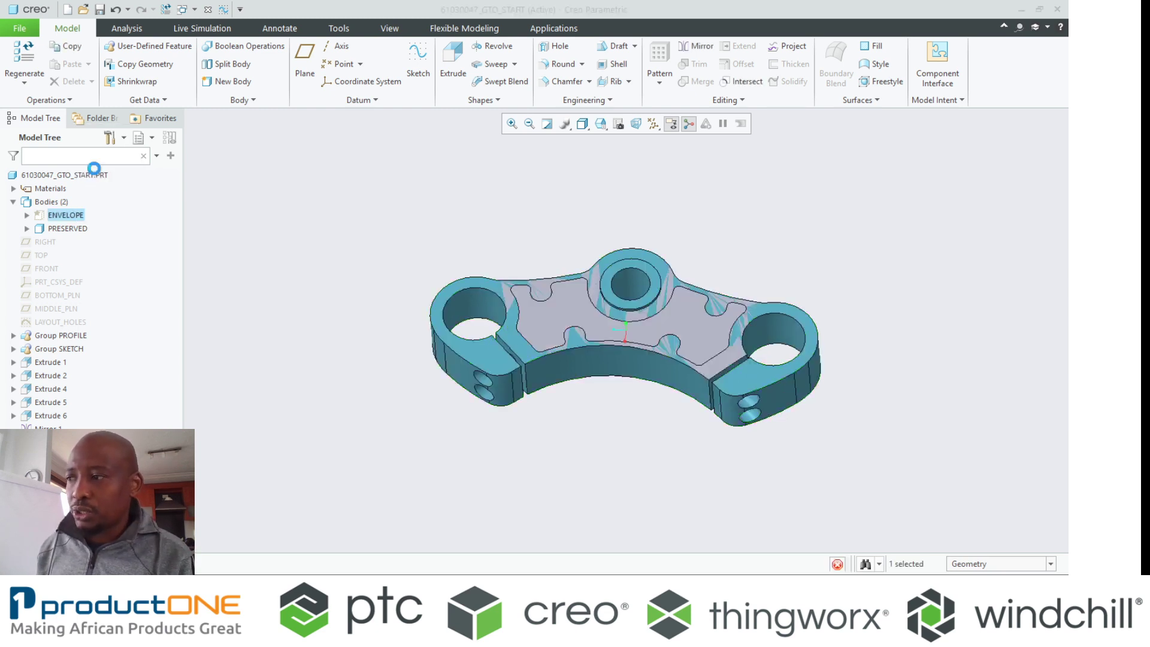
click(248, 260)
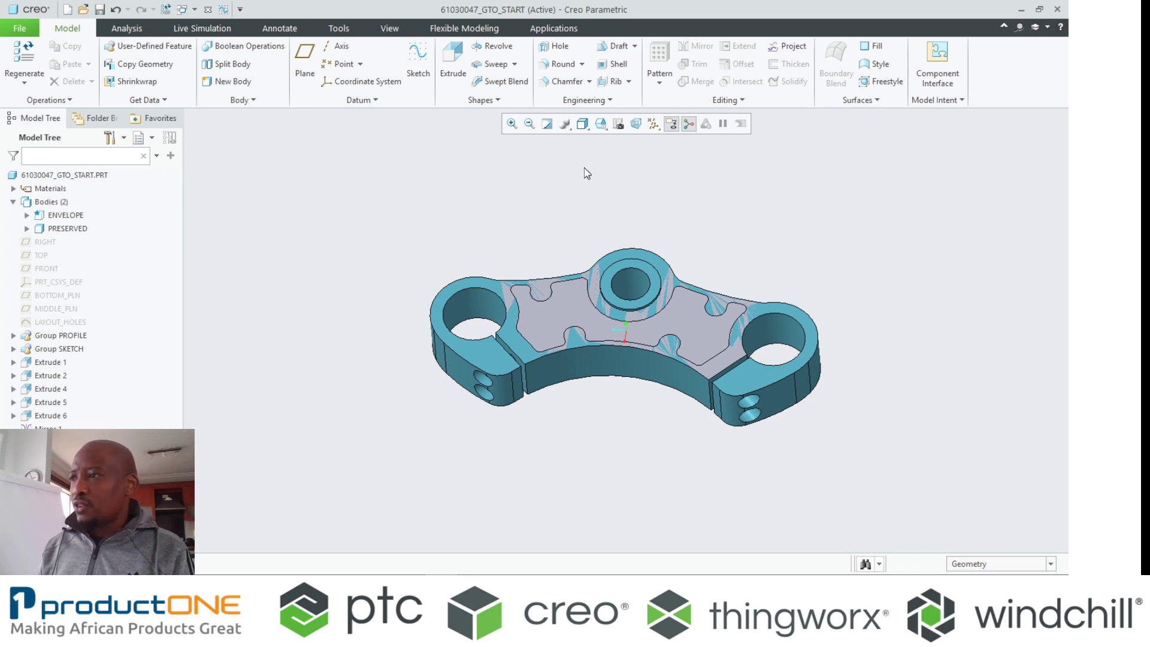
- Start a generative design study and assign the ENVELOPE body as its starting geometry
click(571, 38)
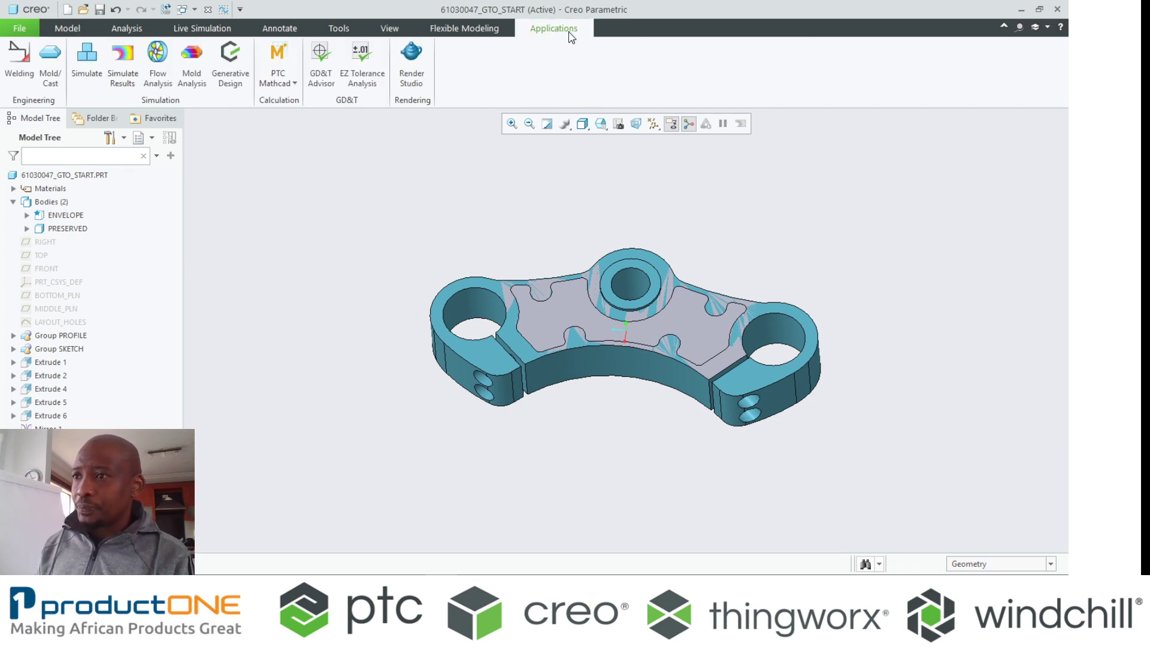
click(228, 67)
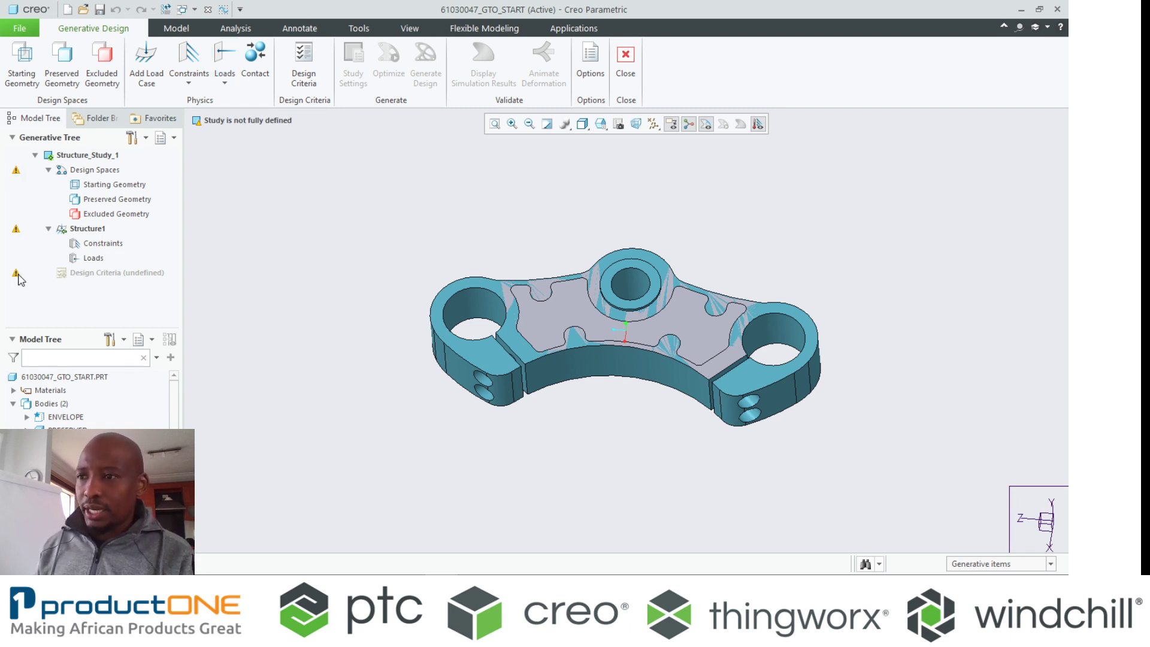
mouse_move(20, 277)
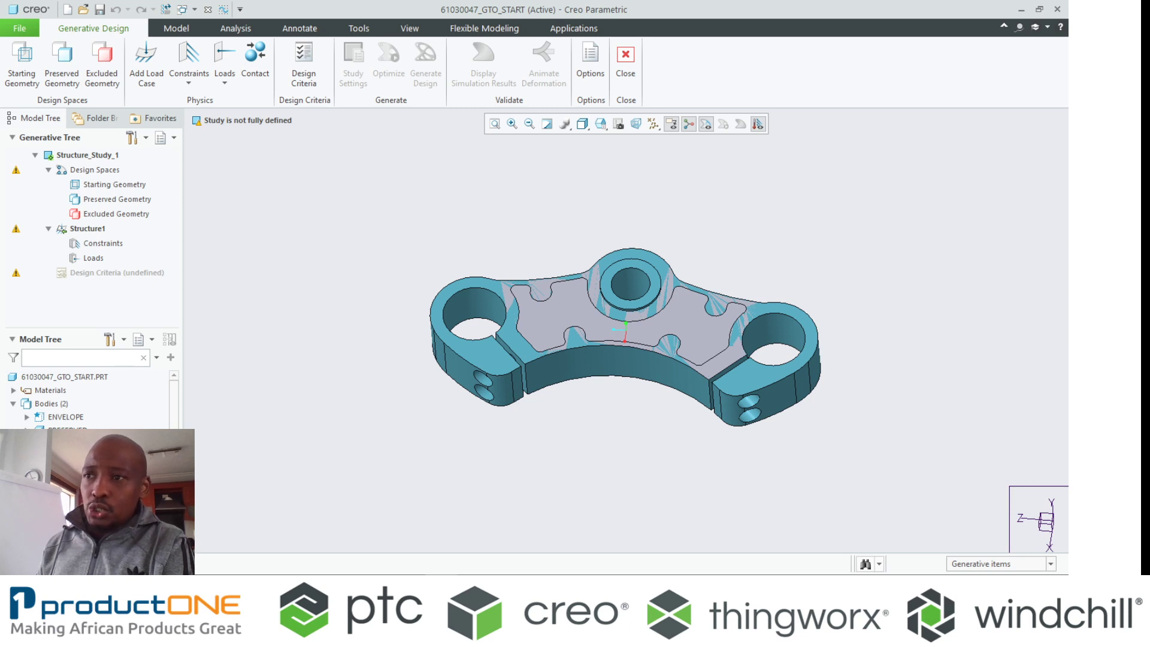
click(22, 72)
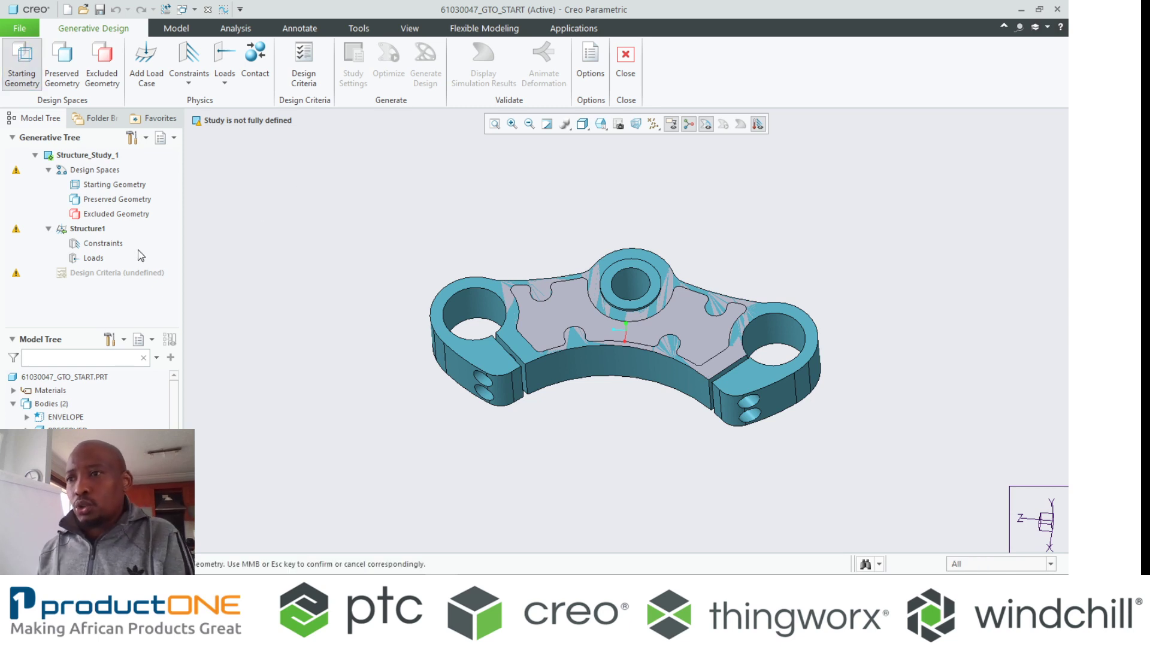
click(554, 328)
middle_click(555, 329)
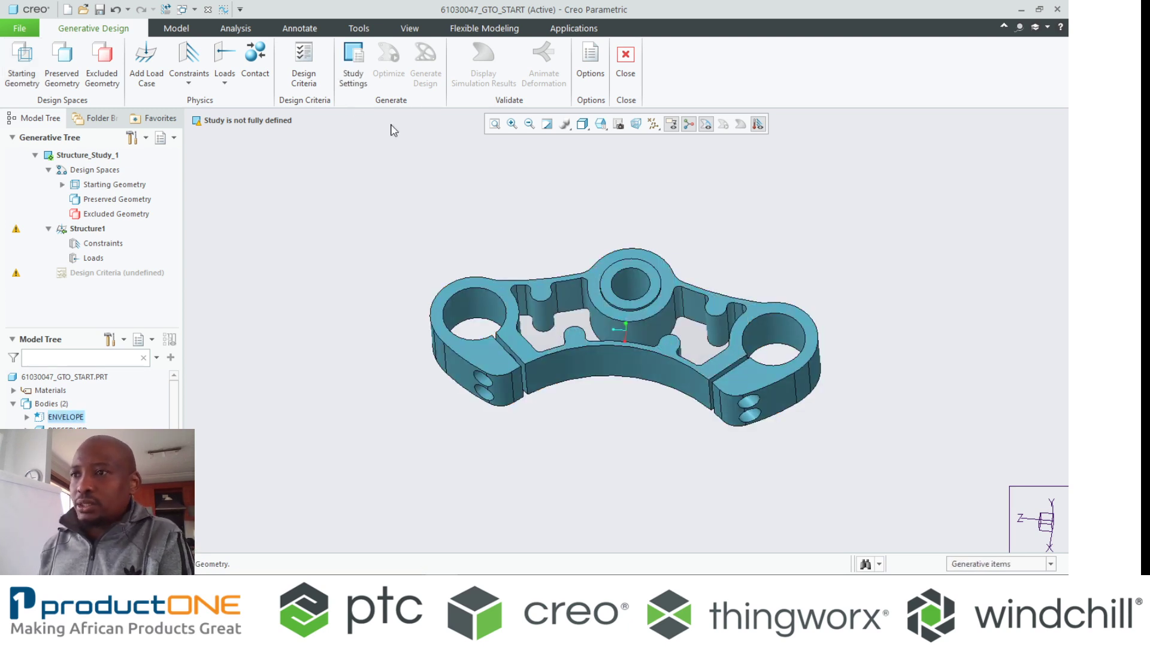
- Assign the PRESERVED body as the study's preserved geometry
click(63, 72)
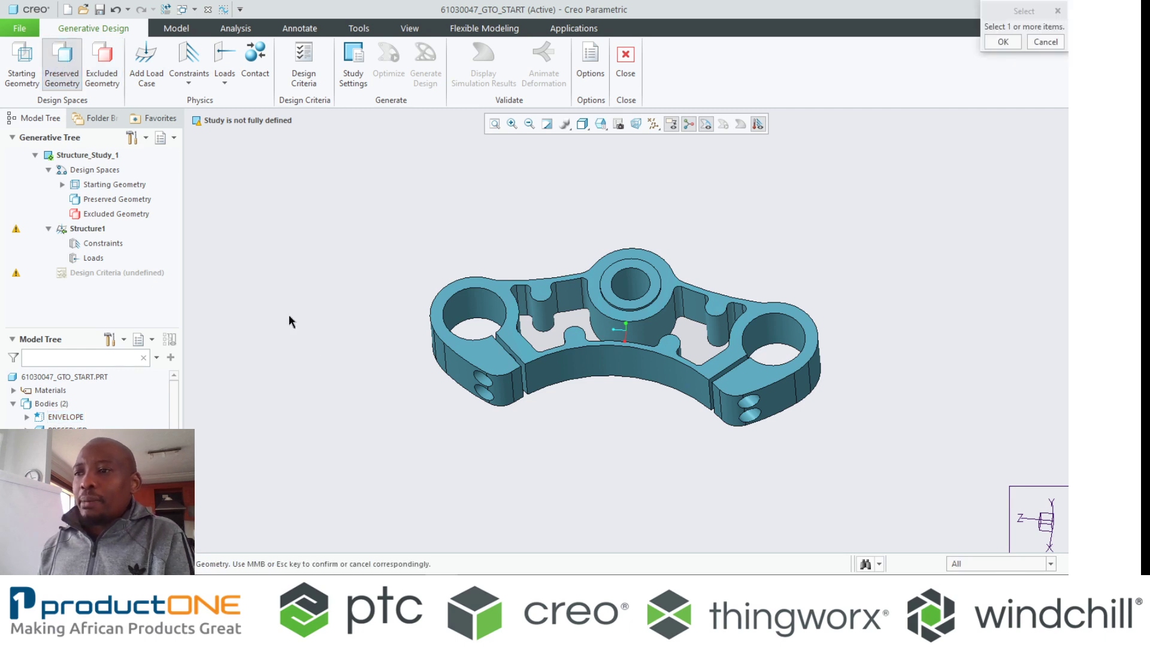
click(466, 345)
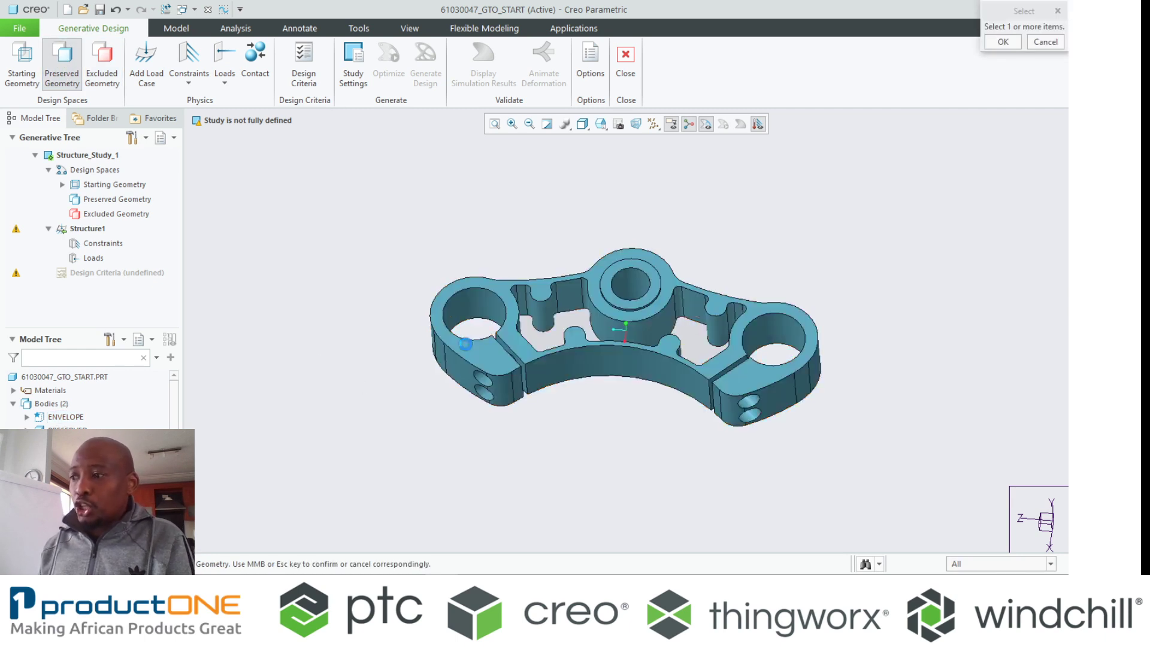
click(1003, 42)
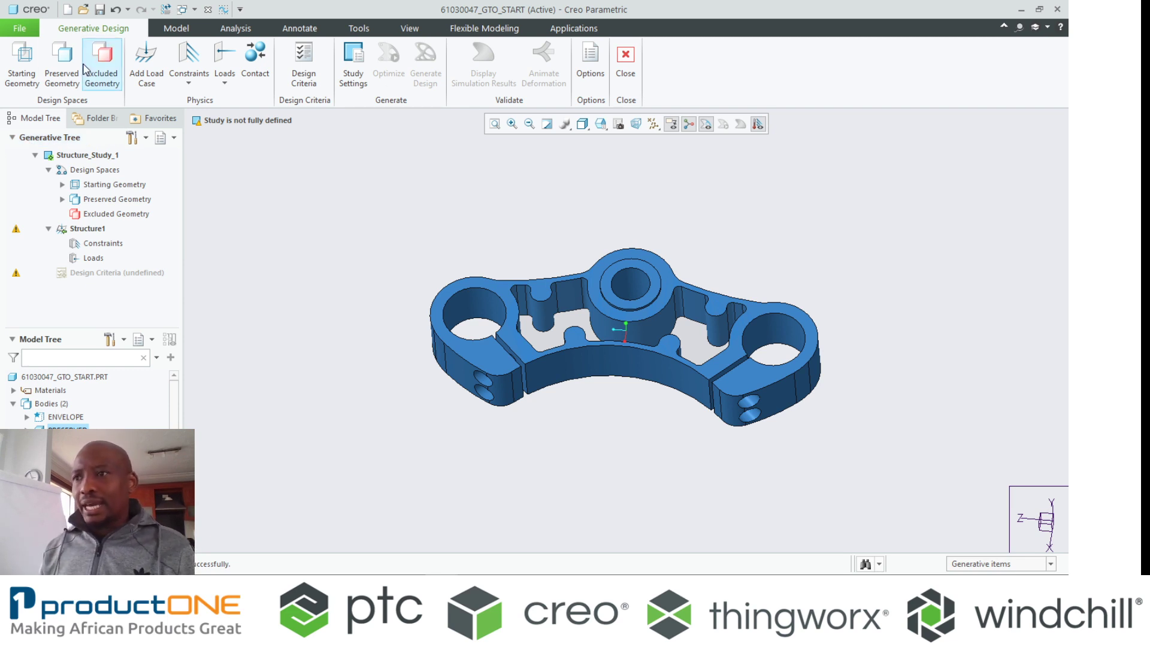
- Add a fixed constraint to the inner surfaces of the central stem bore
click(190, 54)
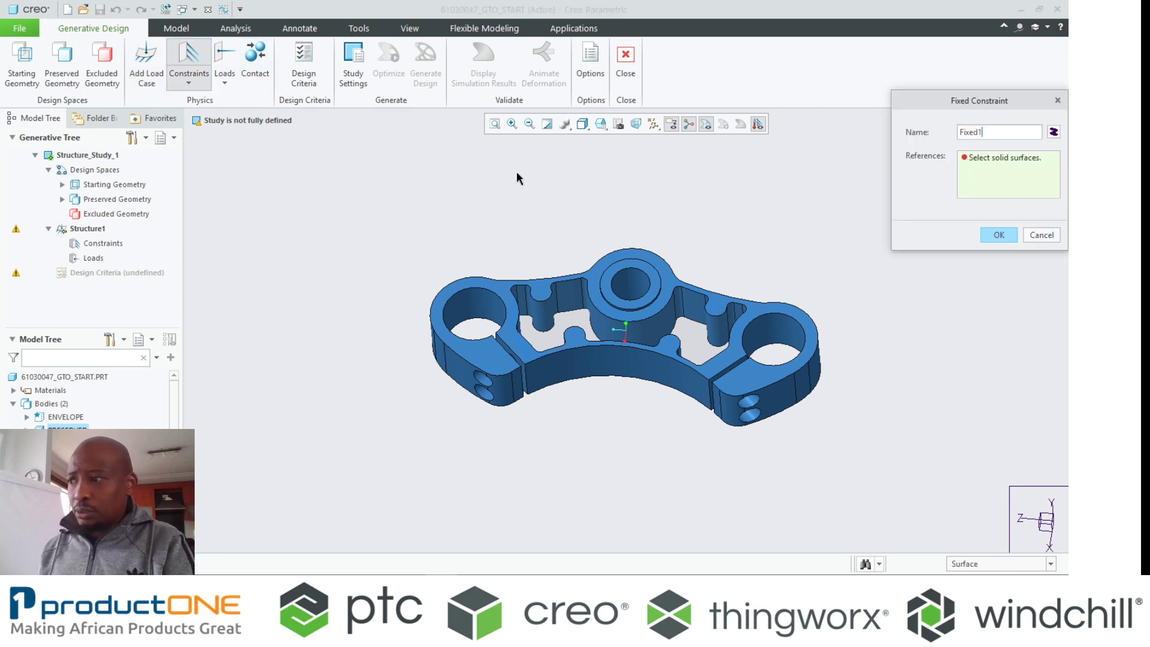
click(630, 286)
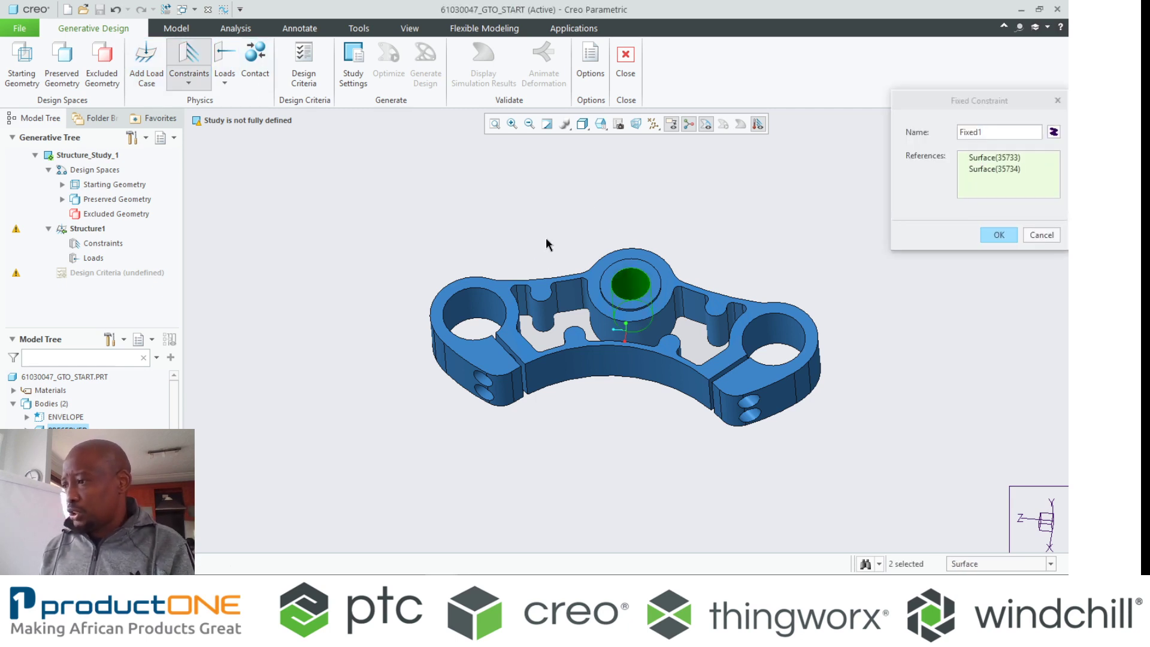
middle_click(504, 222)
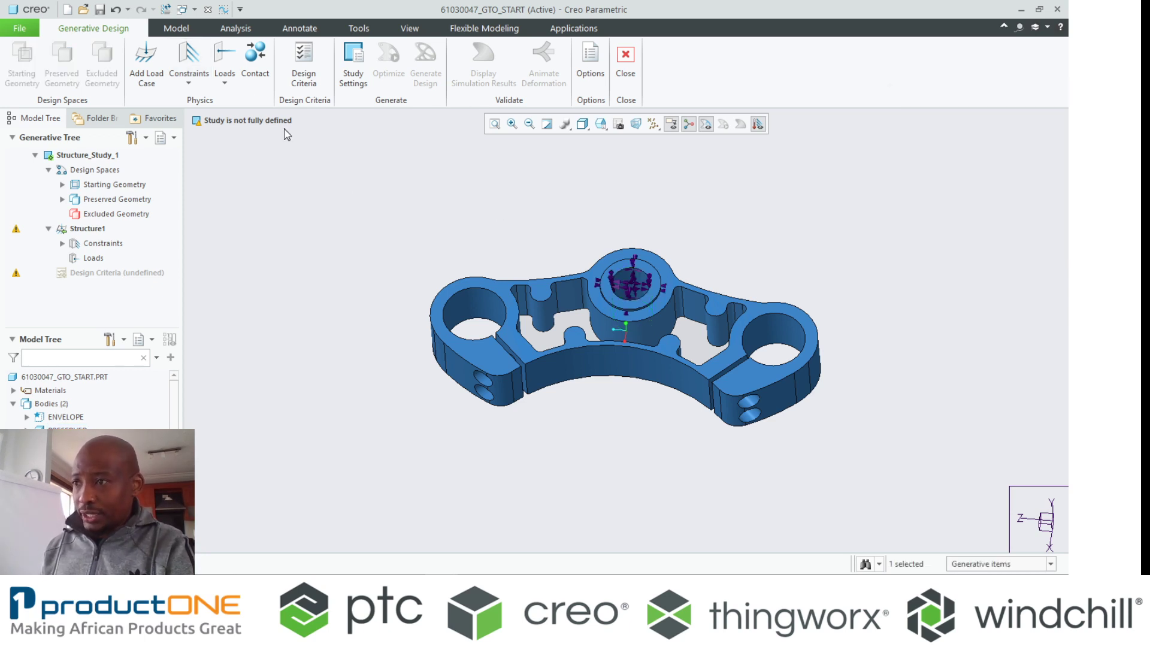
- Create a force load on the inner surfaces of both fork clamp bores, defined by directional components X 5200 and Y 3000
click(224, 57)
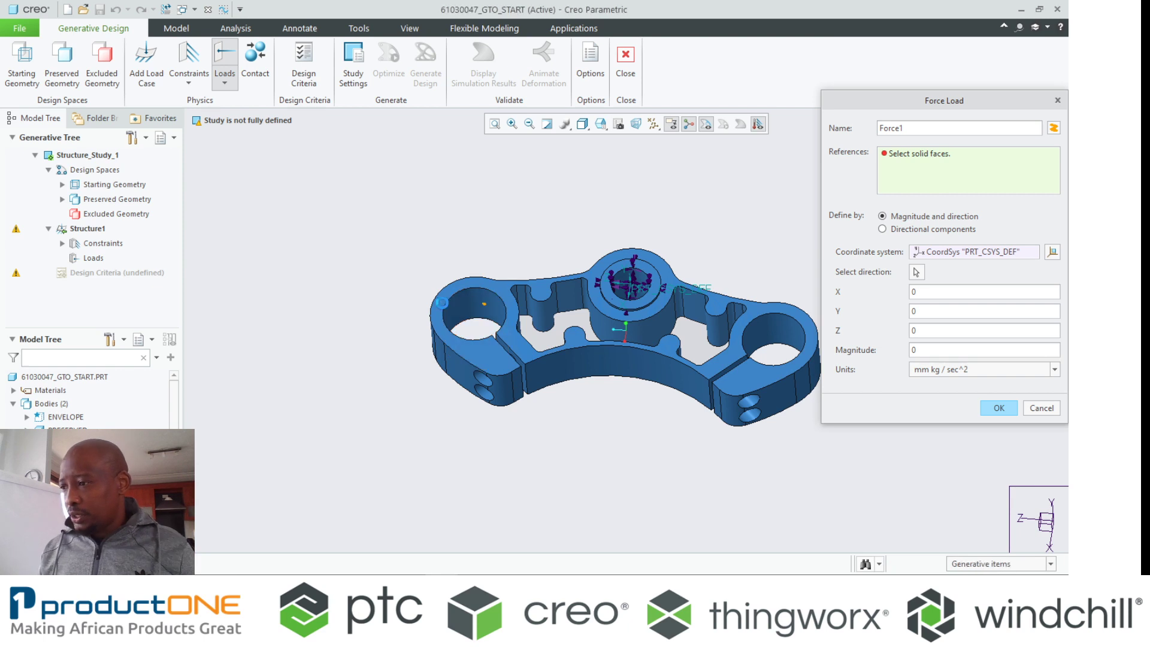
click(484, 303)
ctrl+click(781, 335)
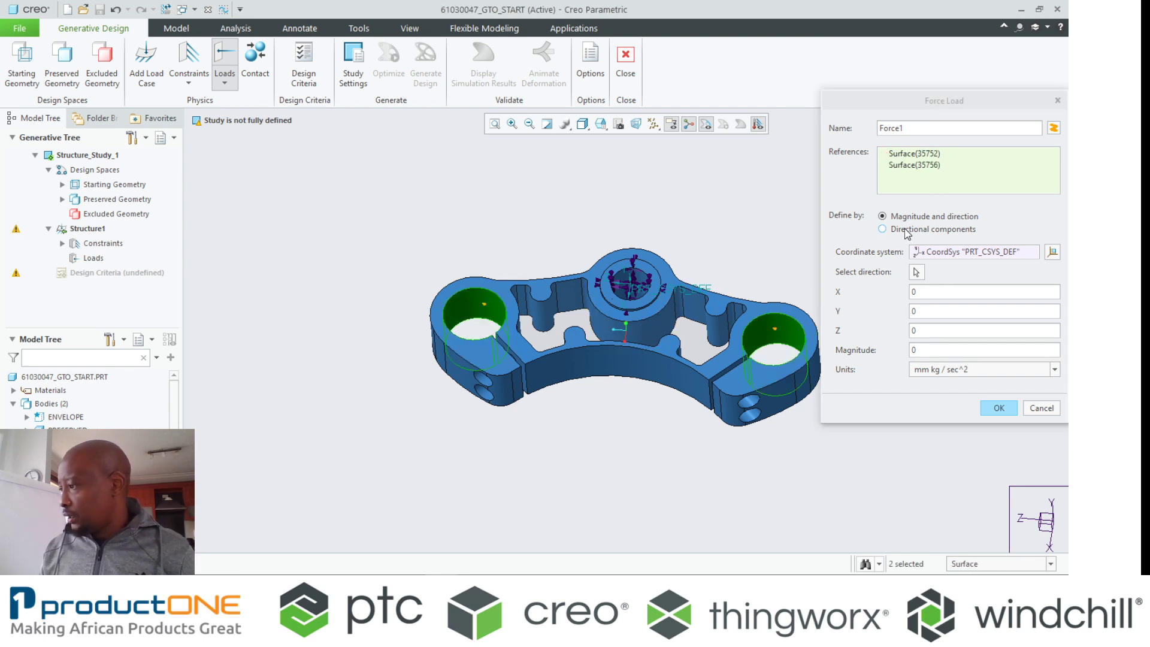
click(882, 229)
double_click(932, 272)
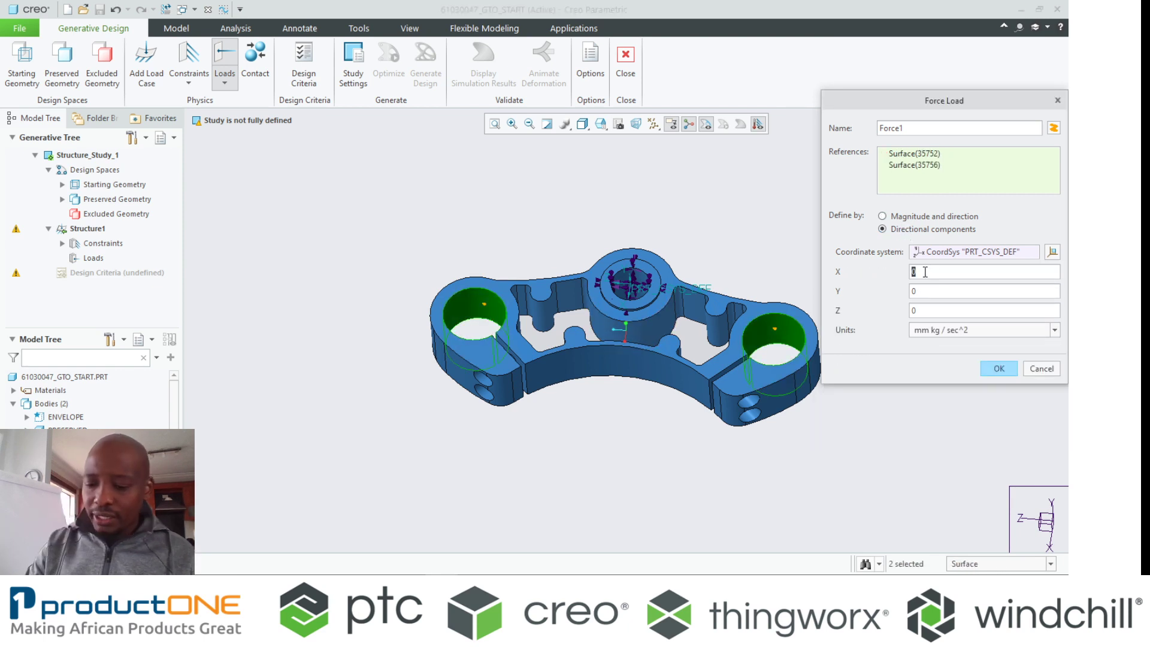
text(5200)
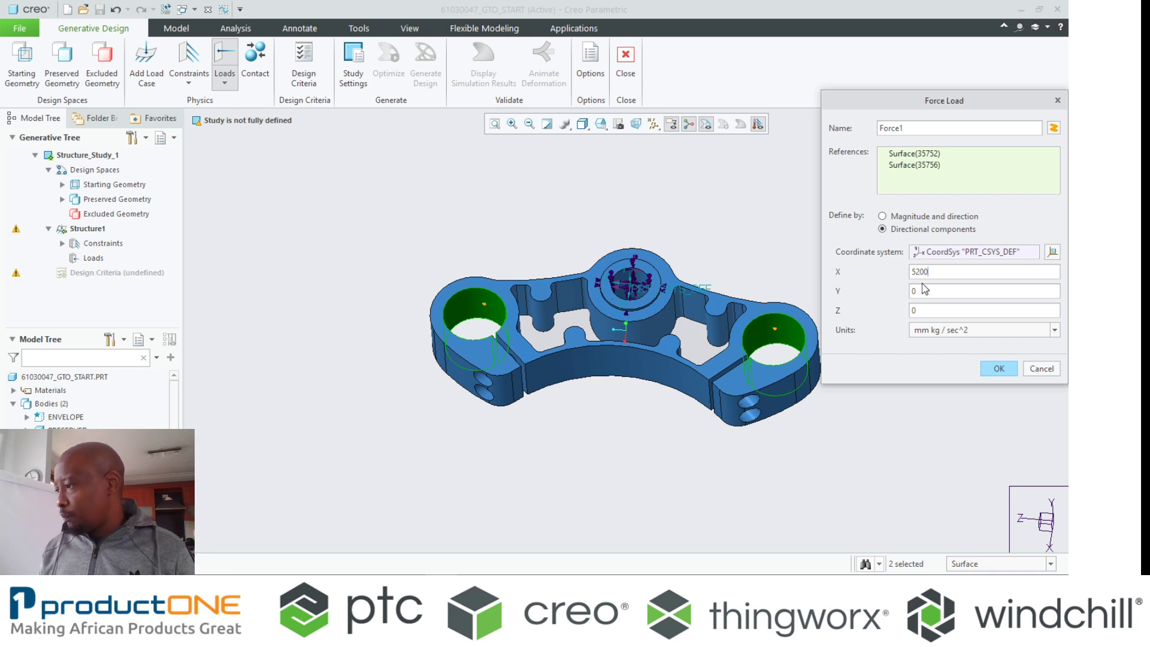
double_click(921, 291)
text(3000)
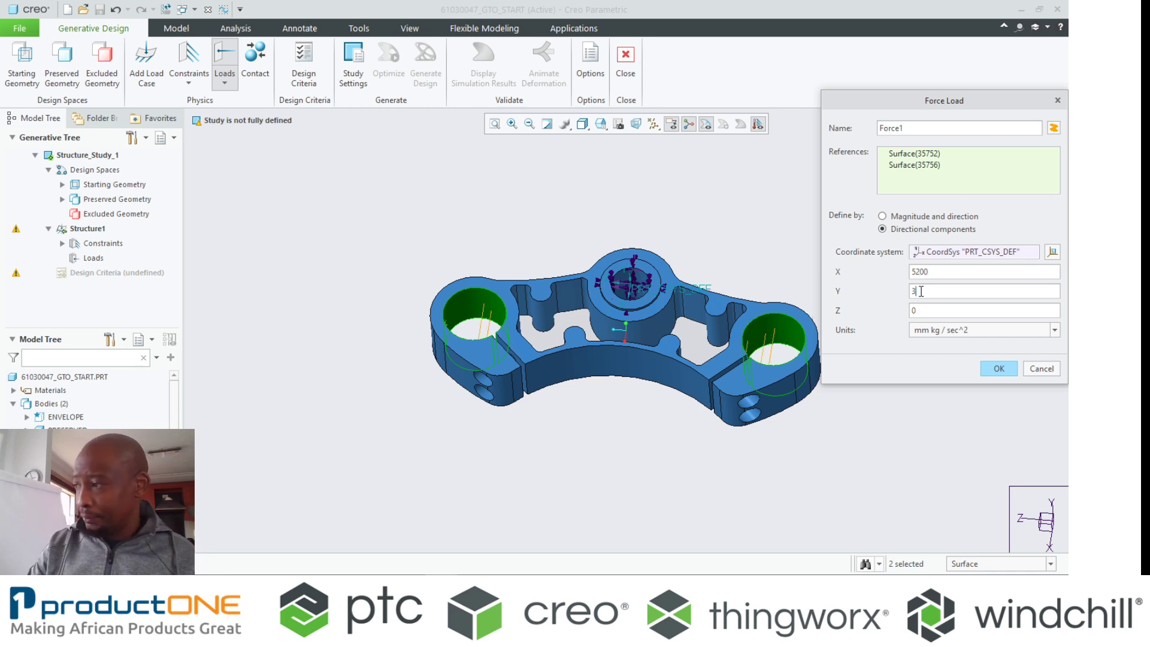
- Set the force load's units to N and accept the load
click(986, 331)
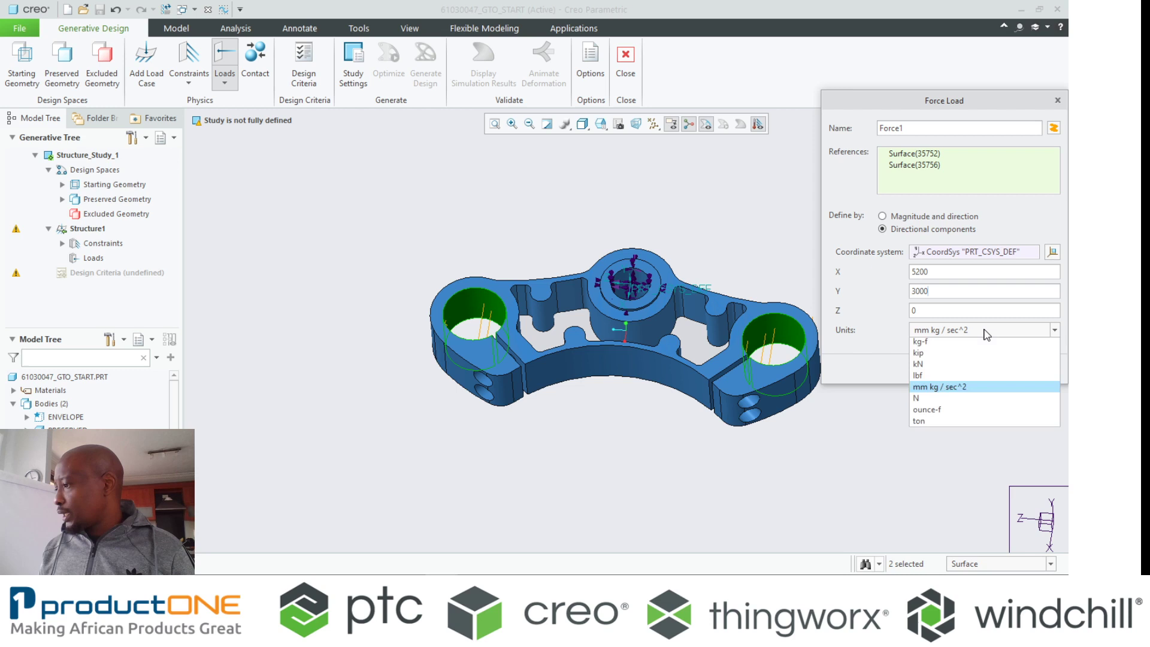
click(929, 411)
click(951, 331)
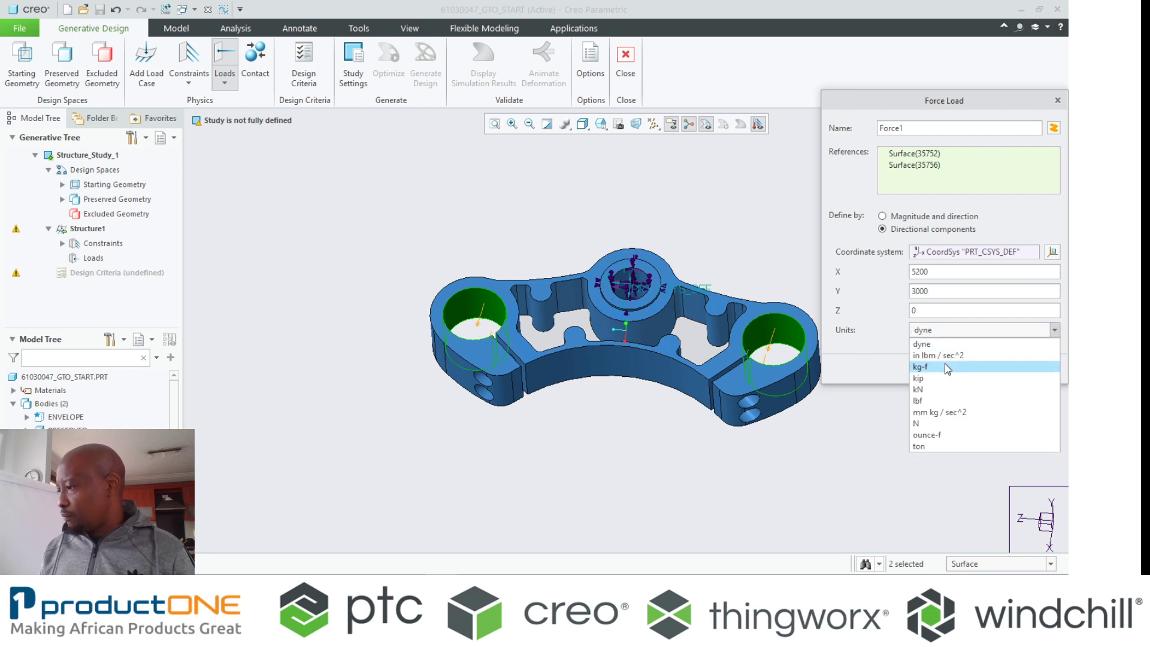
click(930, 423)
click(997, 372)
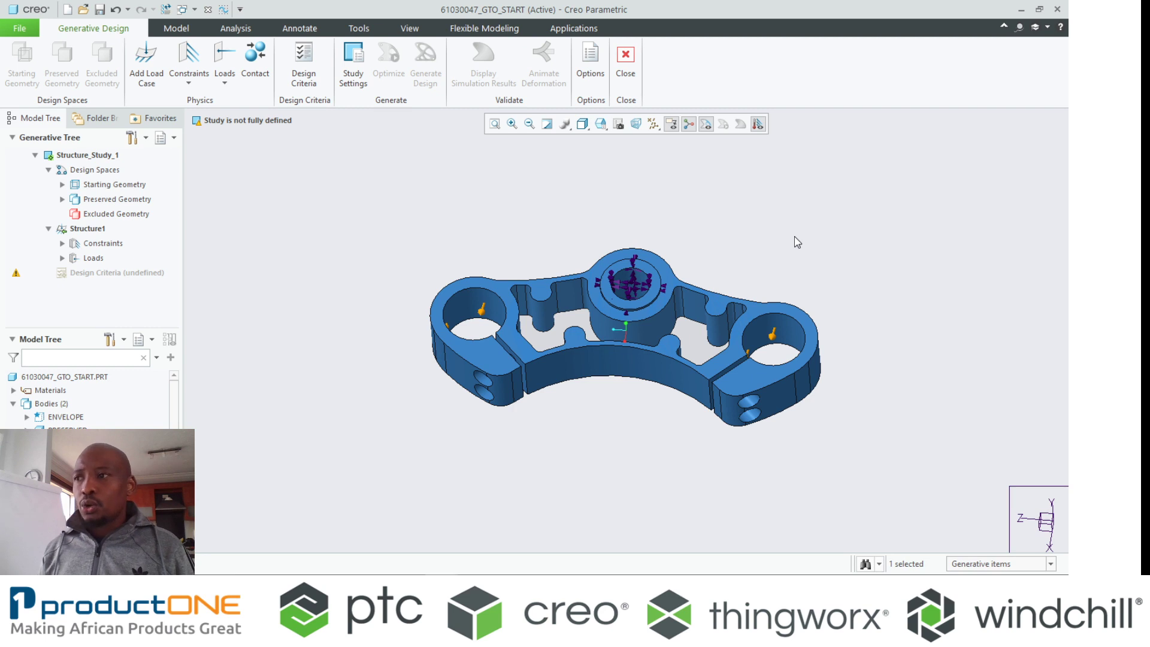
- Define the study's design criteria with a limit volume of 67%
click(303, 60)
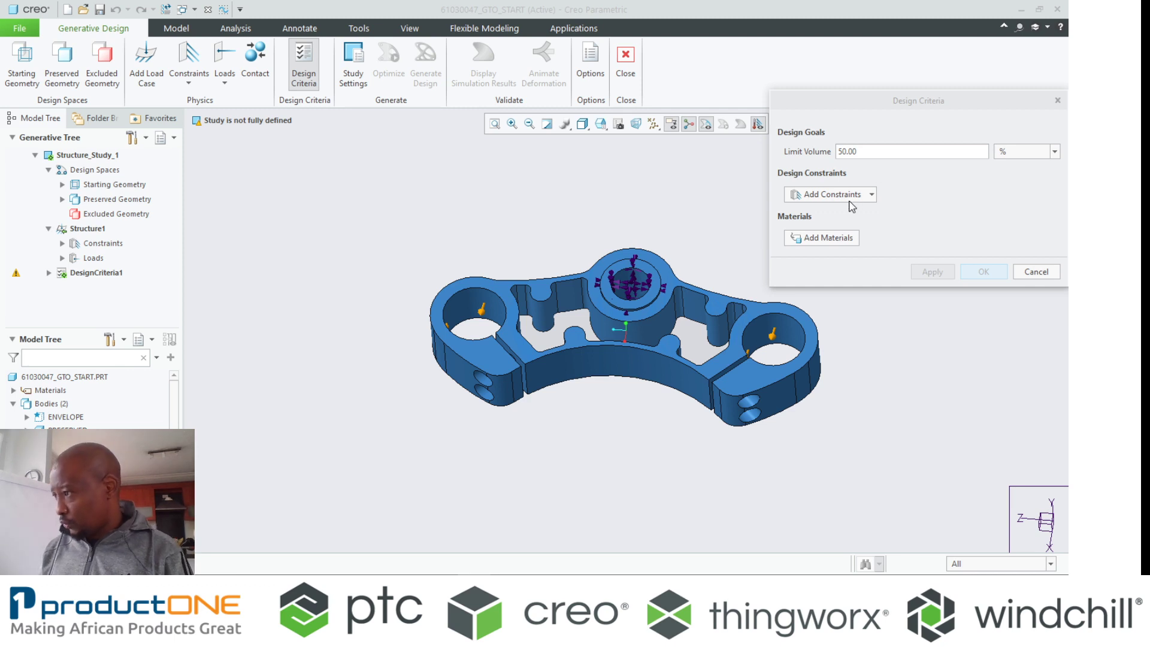
click(877, 155)
double_click(877, 155)
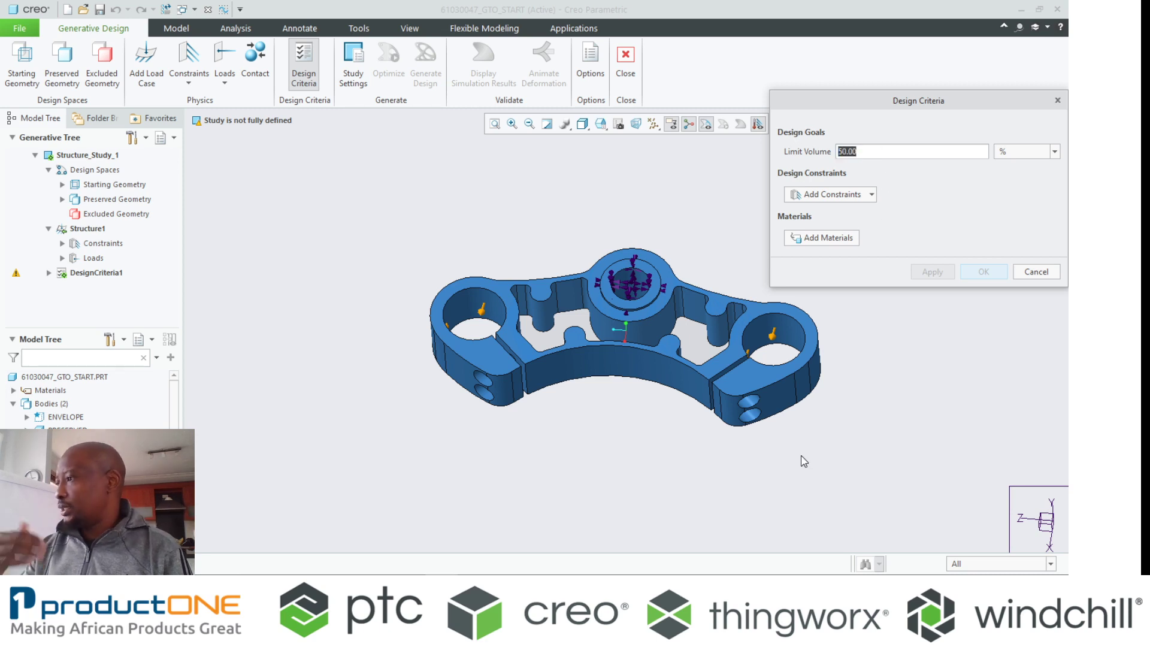
text(67)
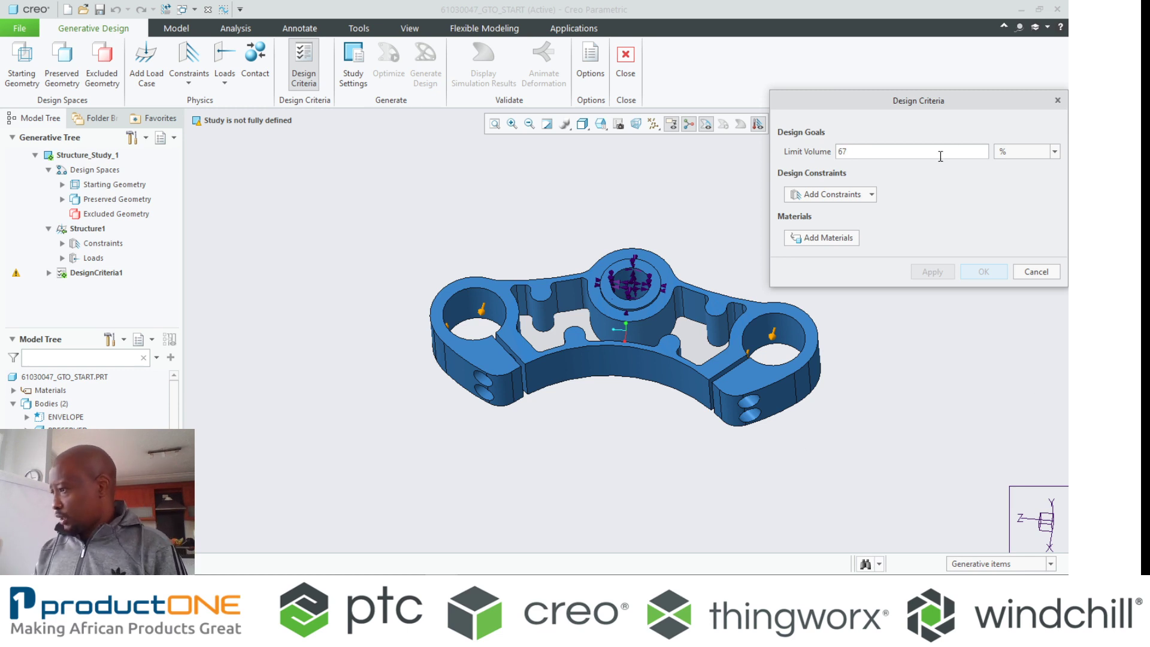
- Add a planar symmetry constraint to the design criteria, using the FRONT datum plane as the symmetry plane
click(851, 198)
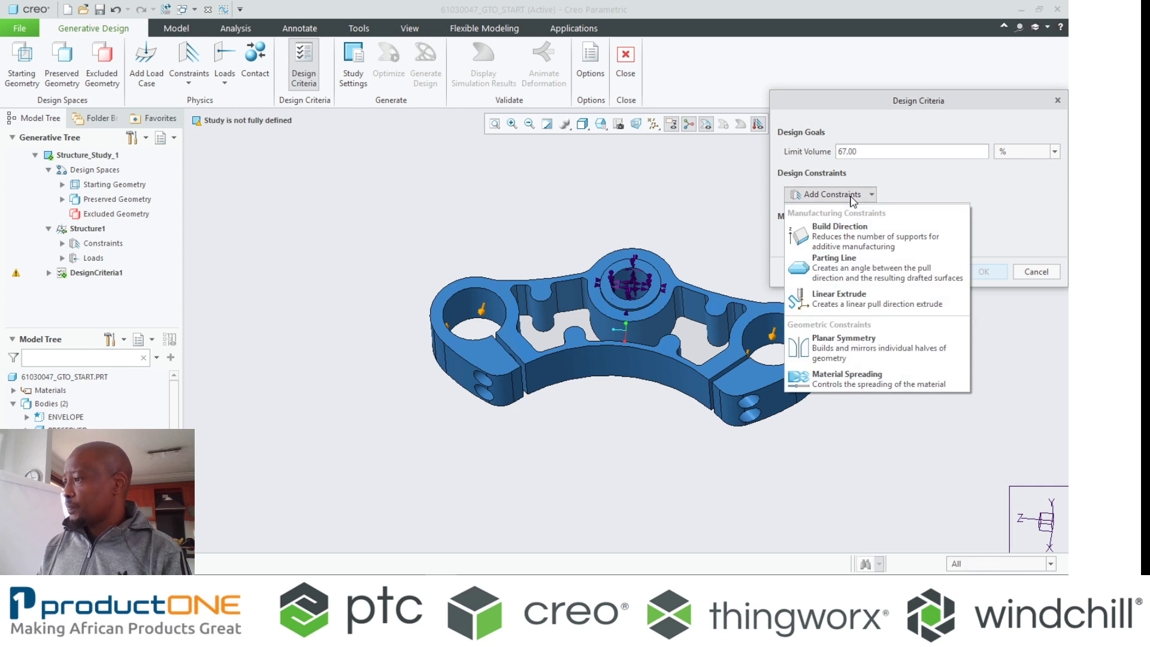
click(820, 347)
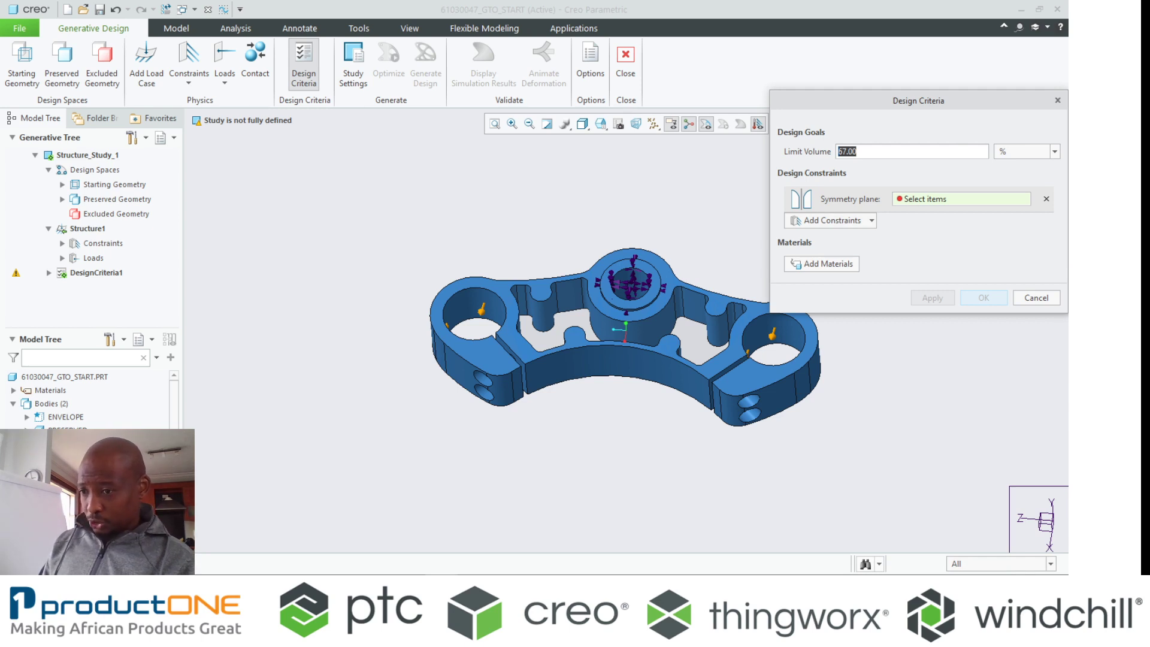
click(691, 422)
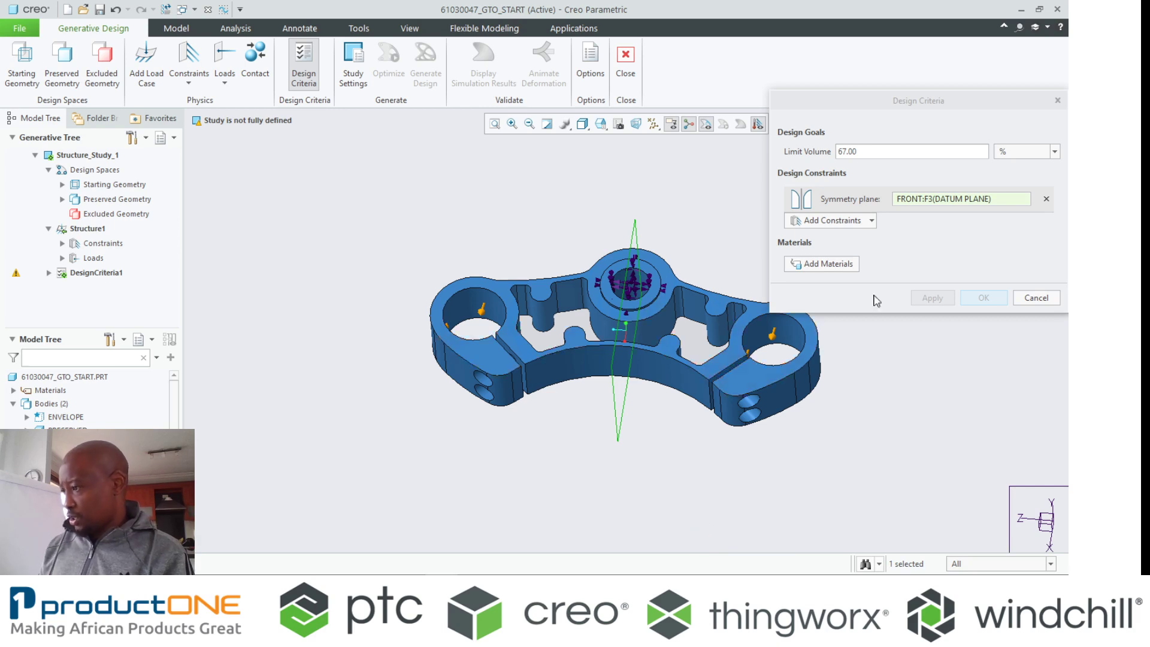
- Add the Al-Si-Cu_alloy_cast material from the standard non-ferrous metals library to the design criteria and accept them
click(849, 266)
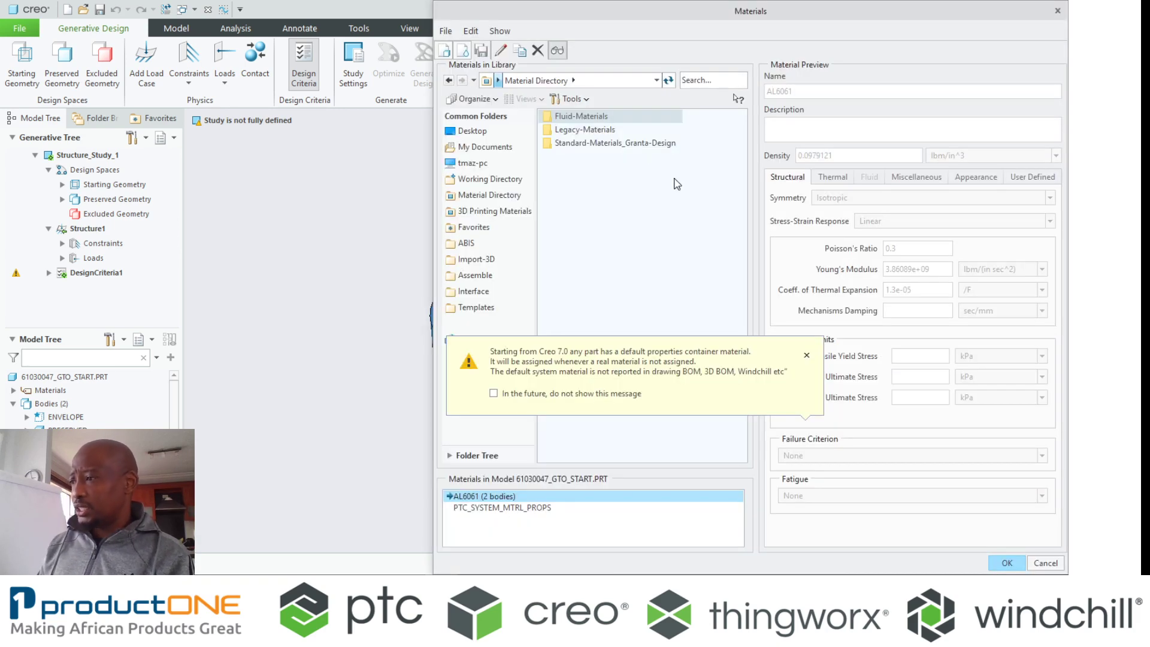
double_click(647, 144)
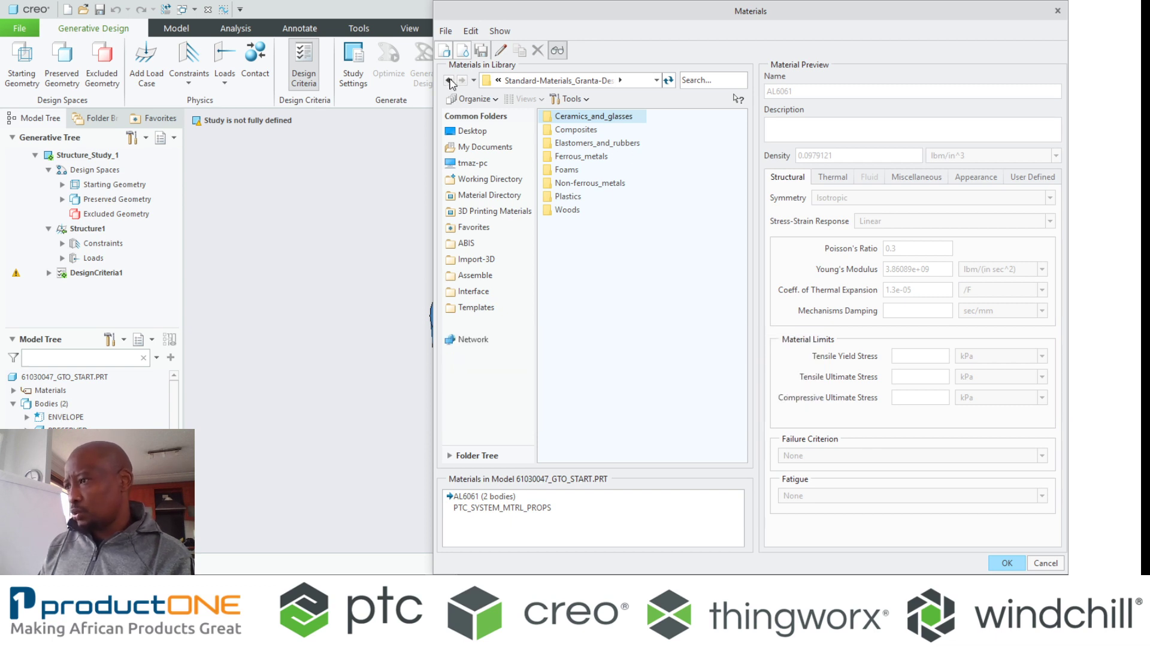
double_click(574, 182)
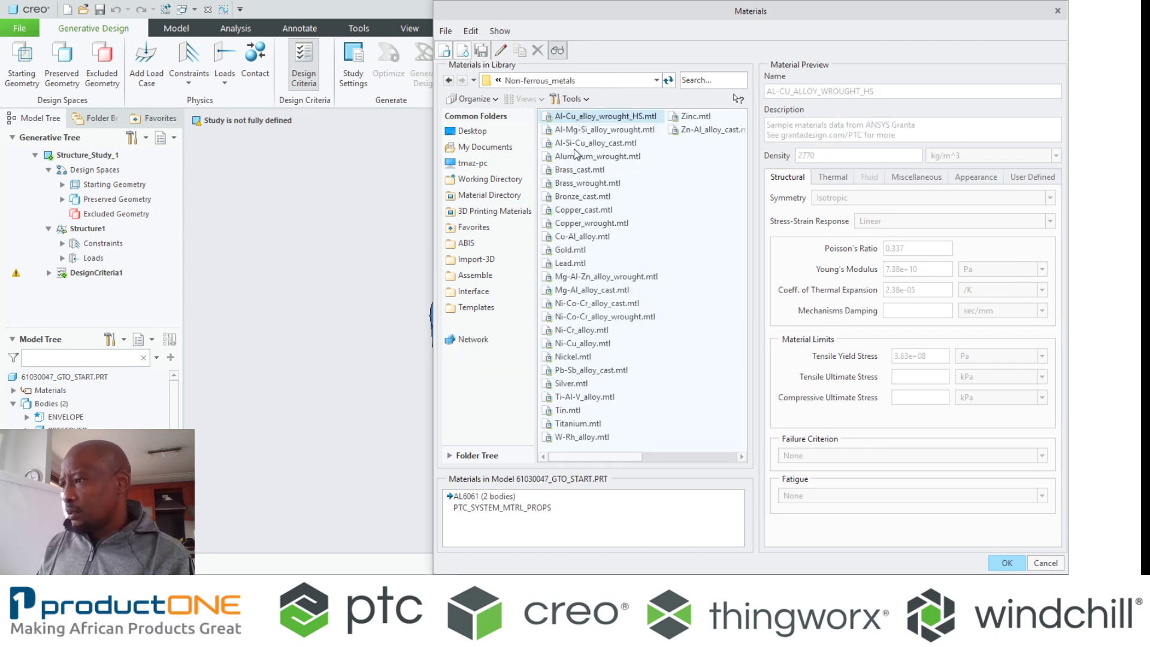
double_click(576, 143)
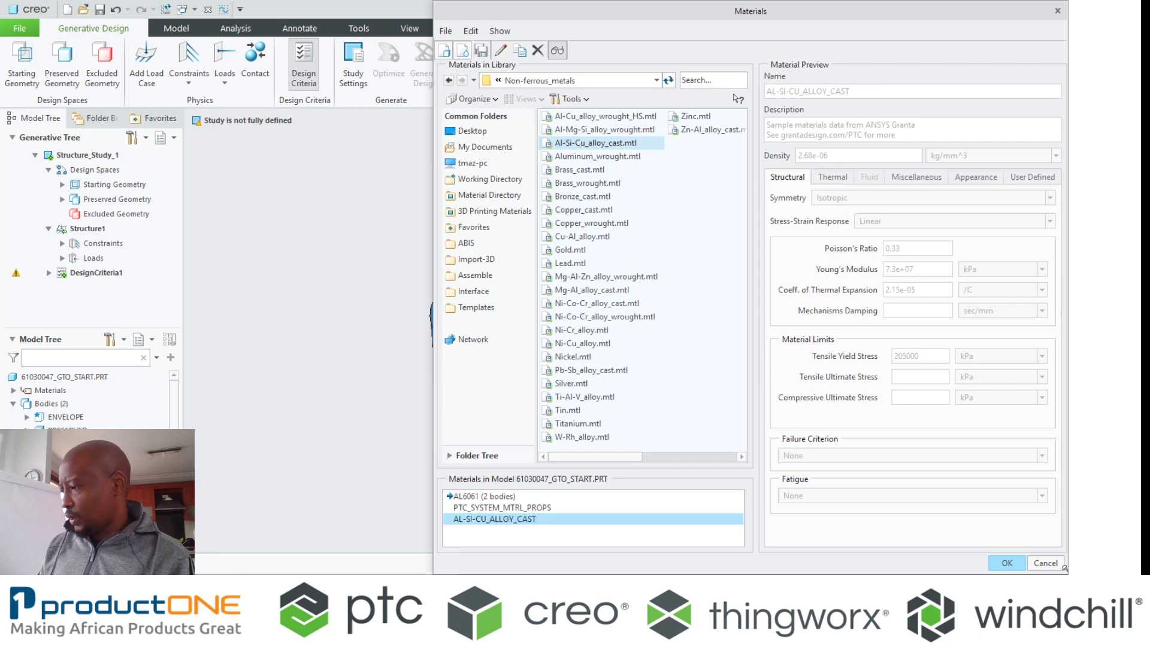
click(1006, 563)
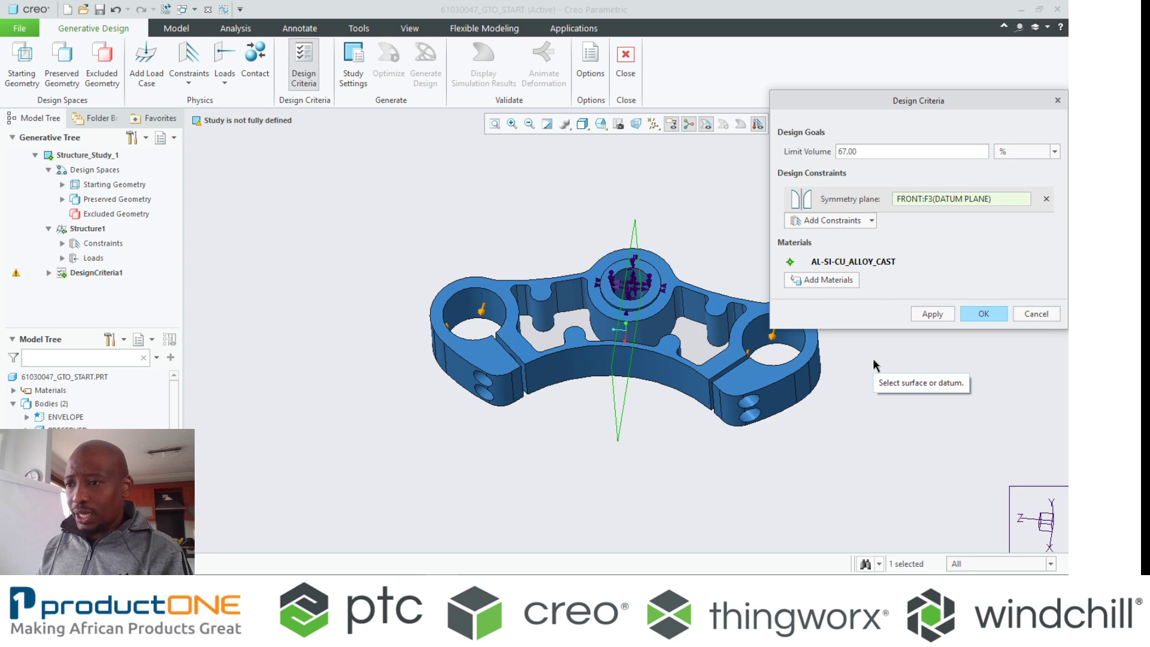
click(978, 315)
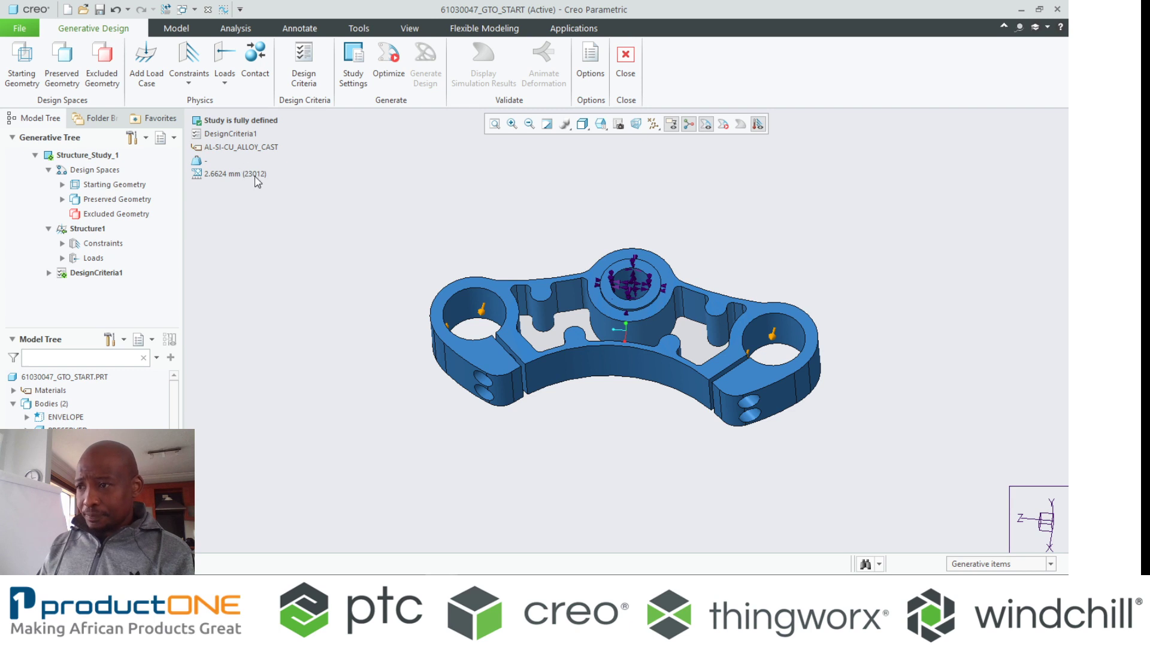
- Set the study's minimum element size to 3 mm and accept the study settings
click(348, 65)
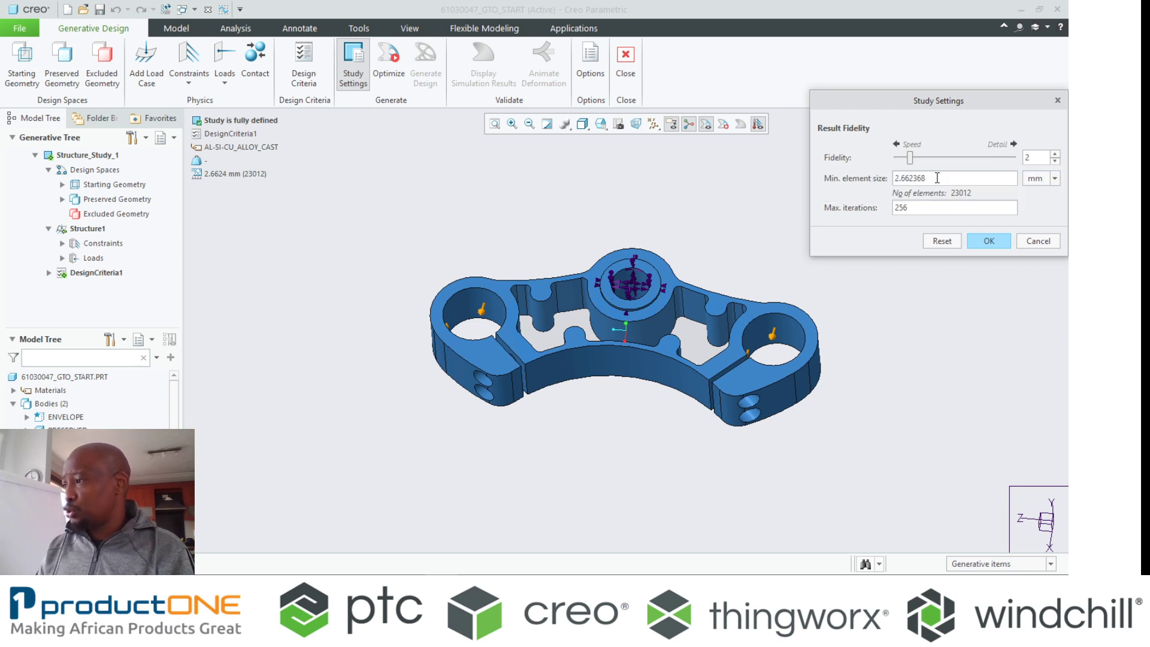
double_click(938, 179)
text(3)
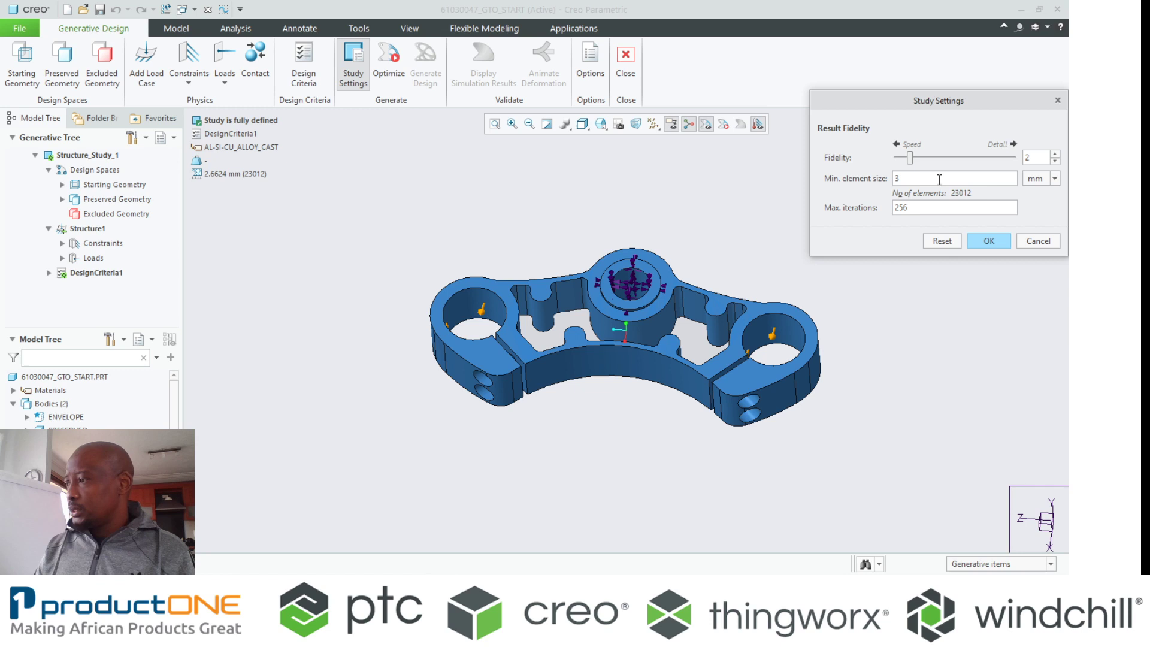
key(Return)
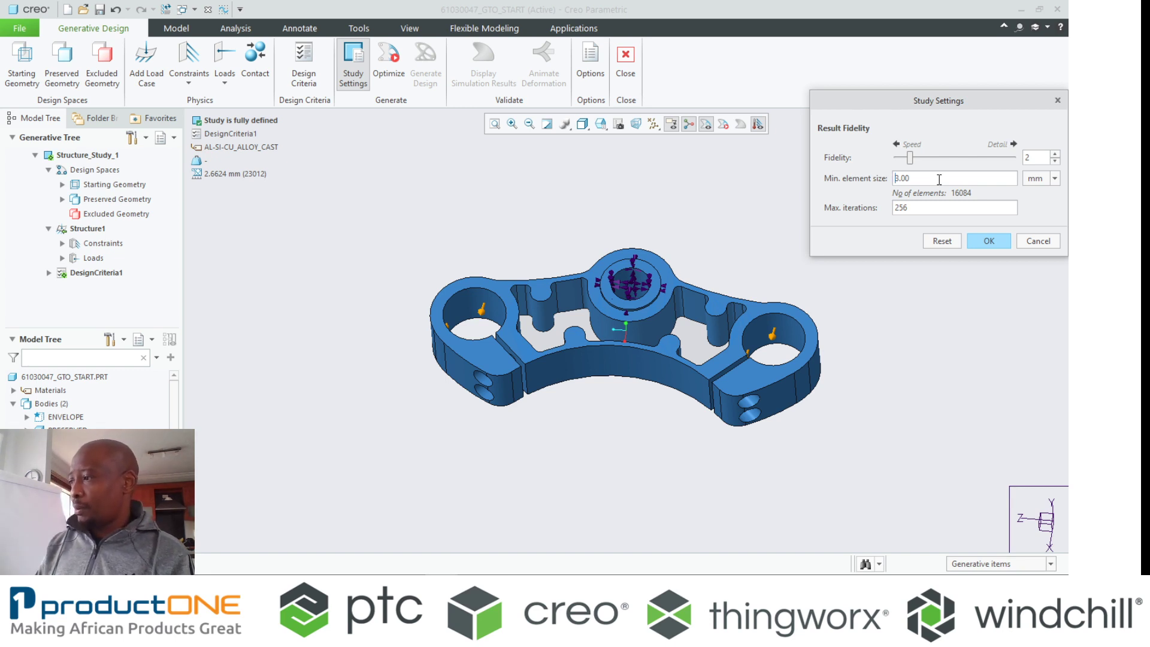
click(980, 247)
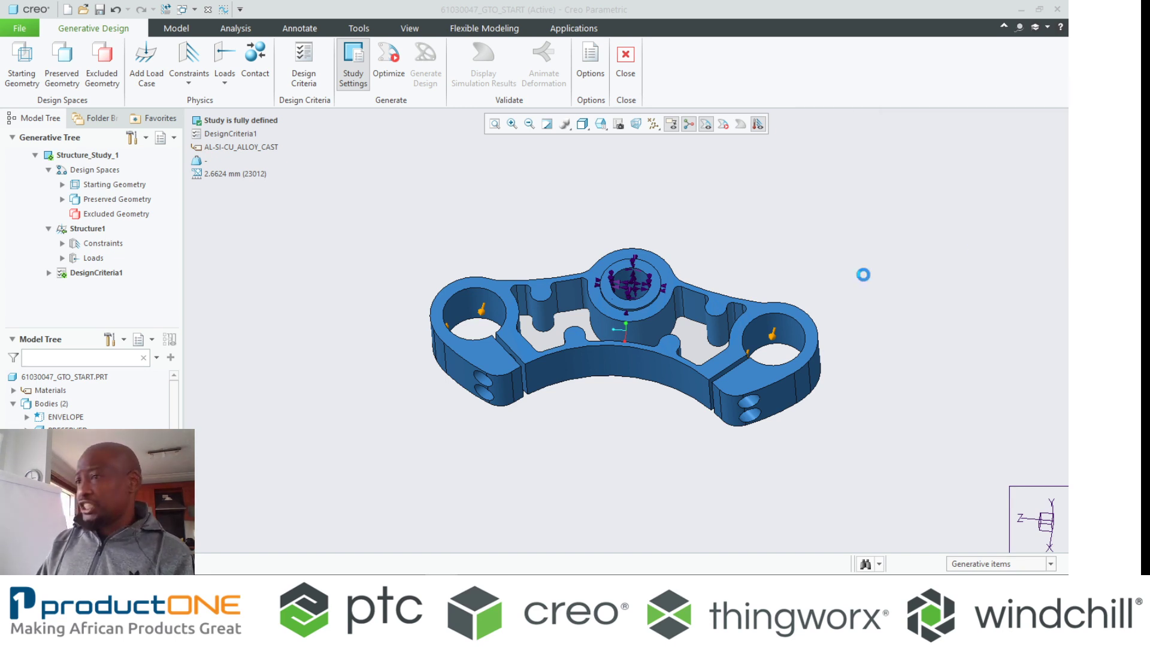
- Run the optimization and examine the generated strut structure between the clamp bores and the stem bore
click(389, 69)
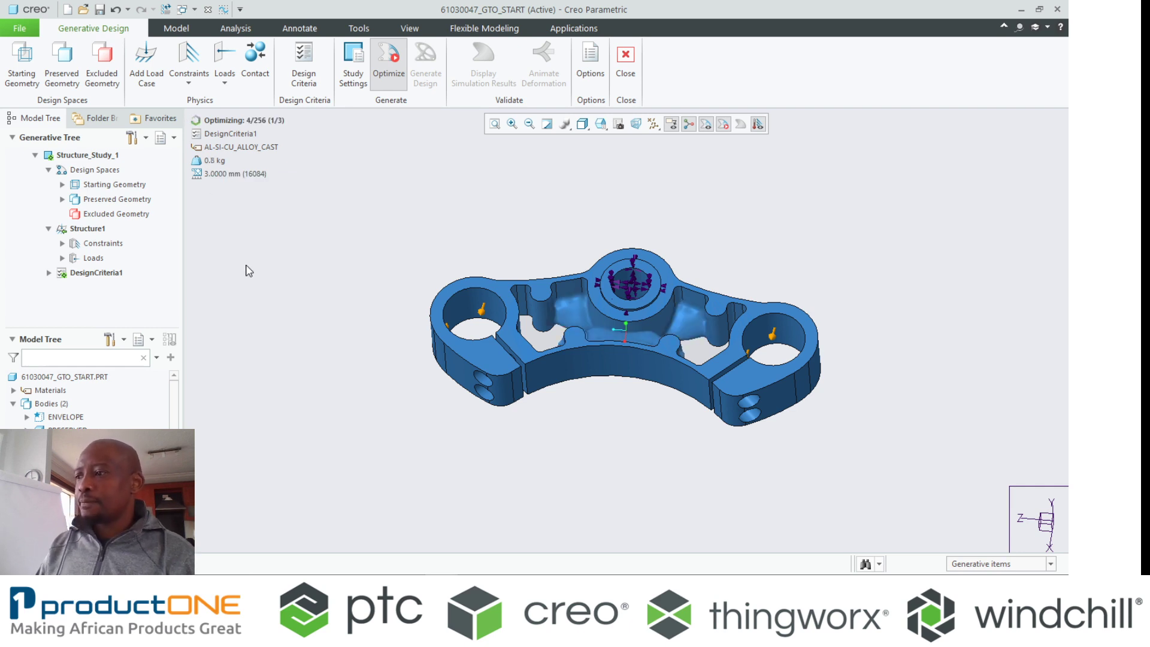
scroll(662, 398, up, 3)
middle_drag(662, 397, 622, 402)
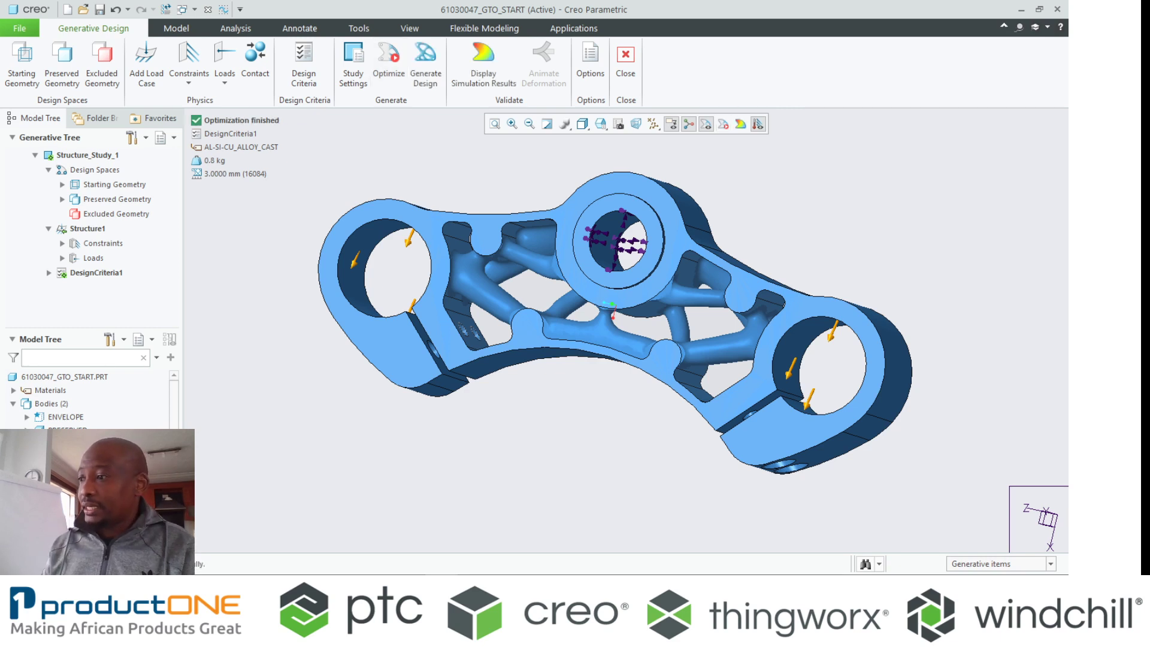
middle_drag(466, 293, 505, 293)
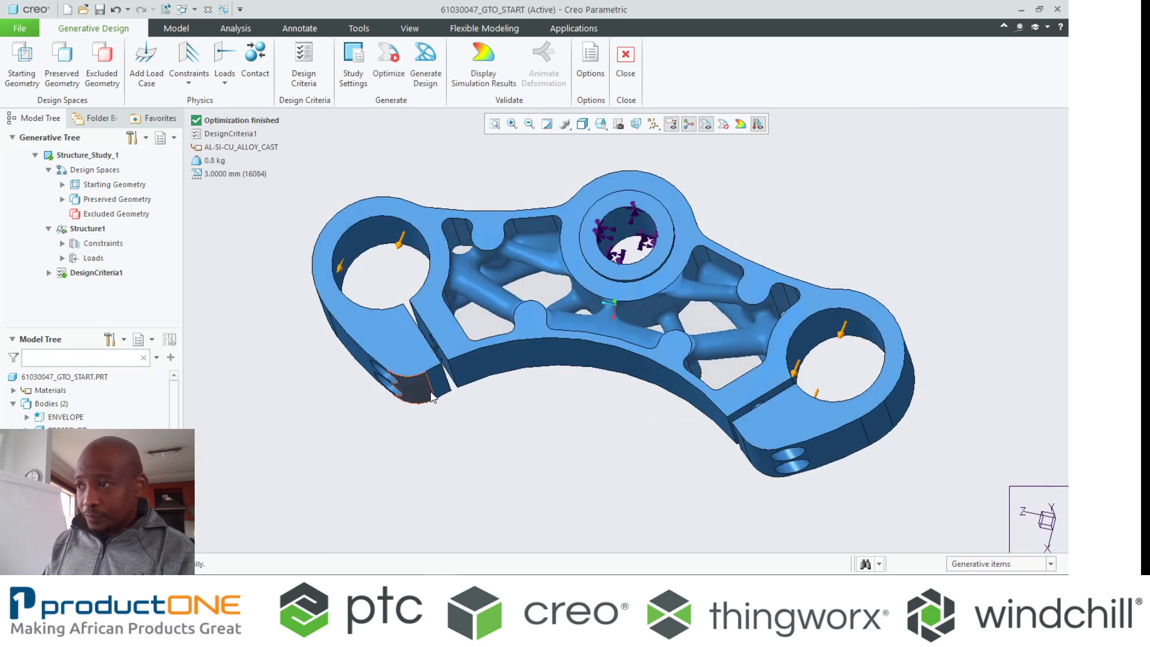
- Display the simulation results of the optimized yoke as Von Mises stress in MPa
click(463, 64)
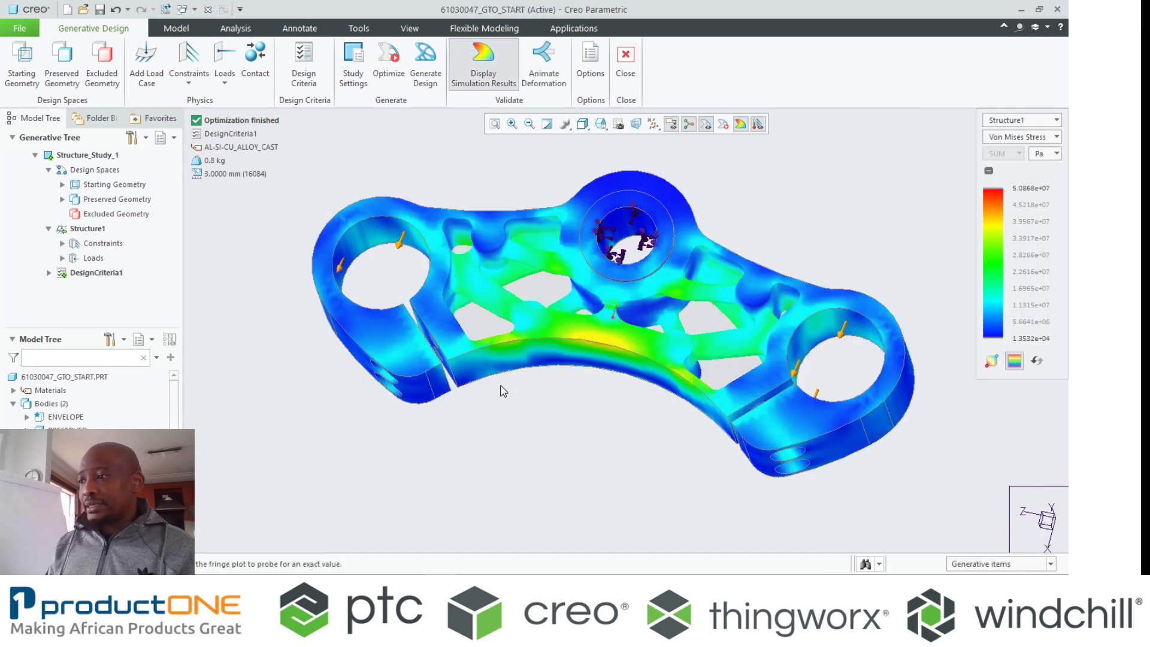
mouse_move(501, 389)
middle_down()
mouse_move(501, 405)
mouse_move(496, 395)
middle_up()
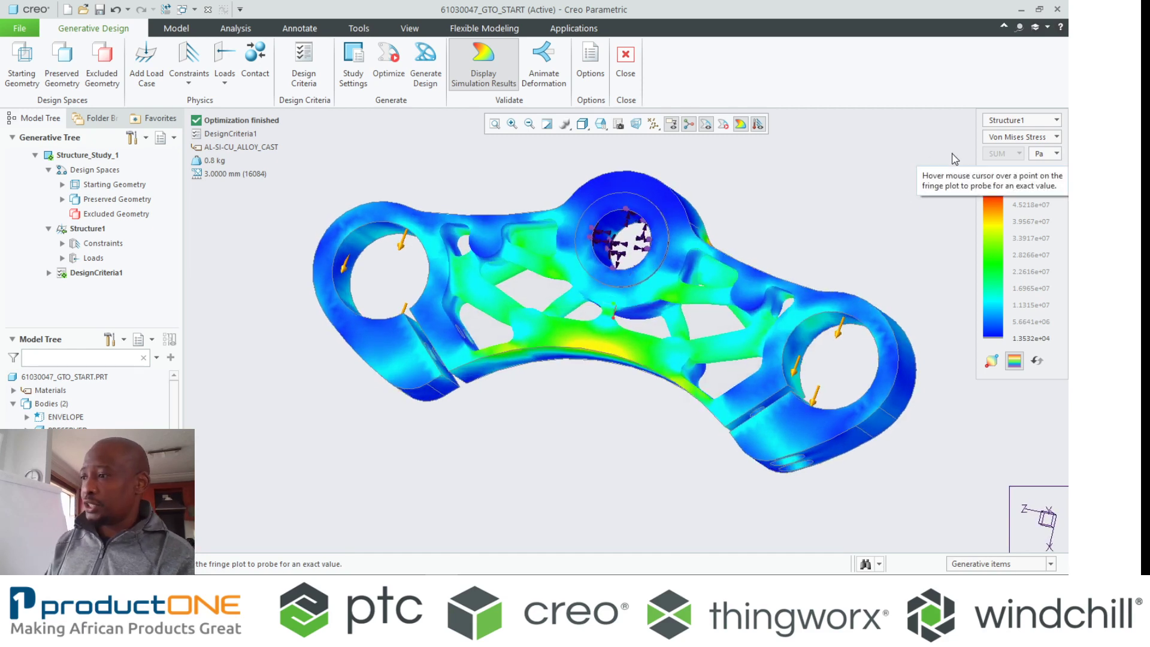
click(1017, 139)
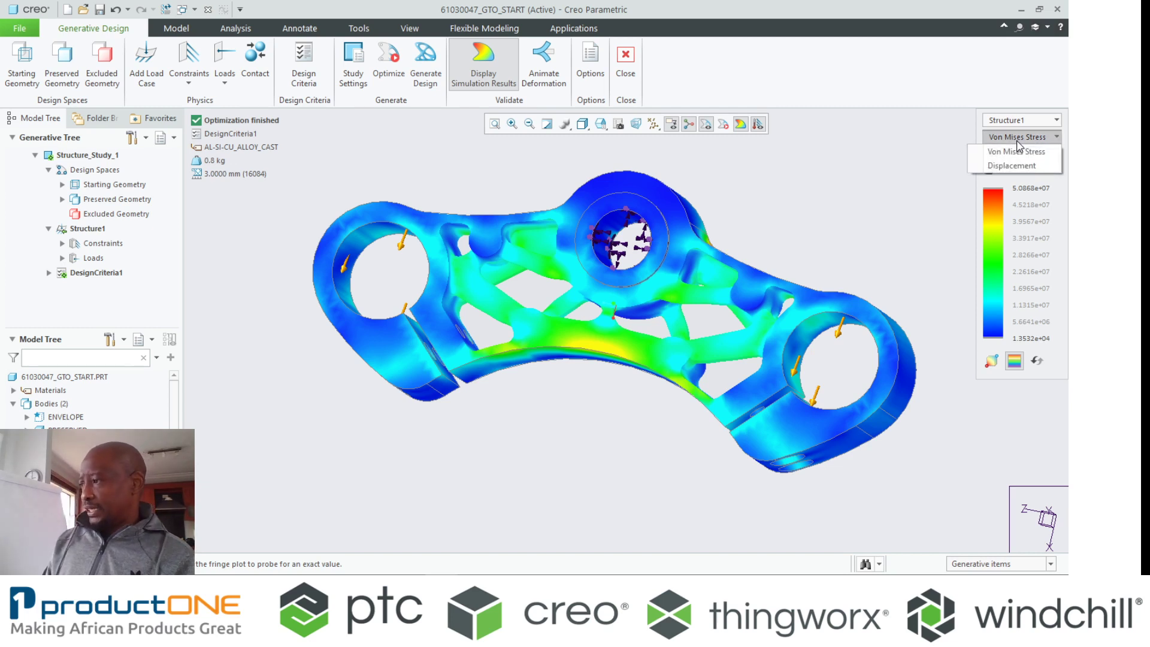
click(1017, 151)
click(1042, 153)
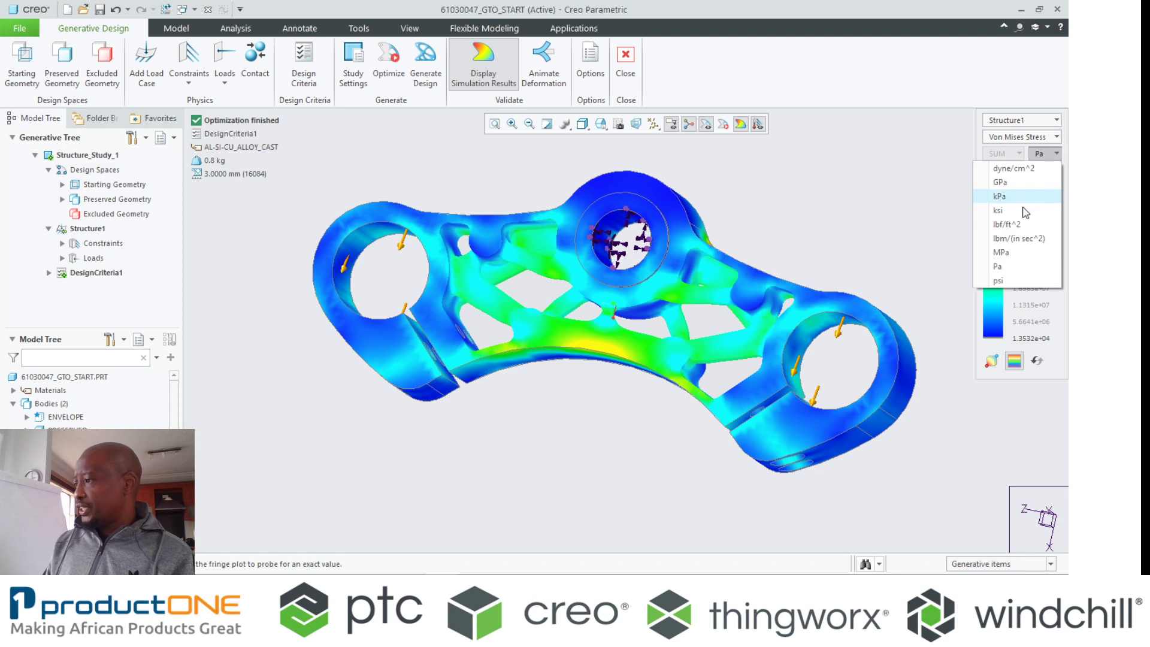
click(1012, 252)
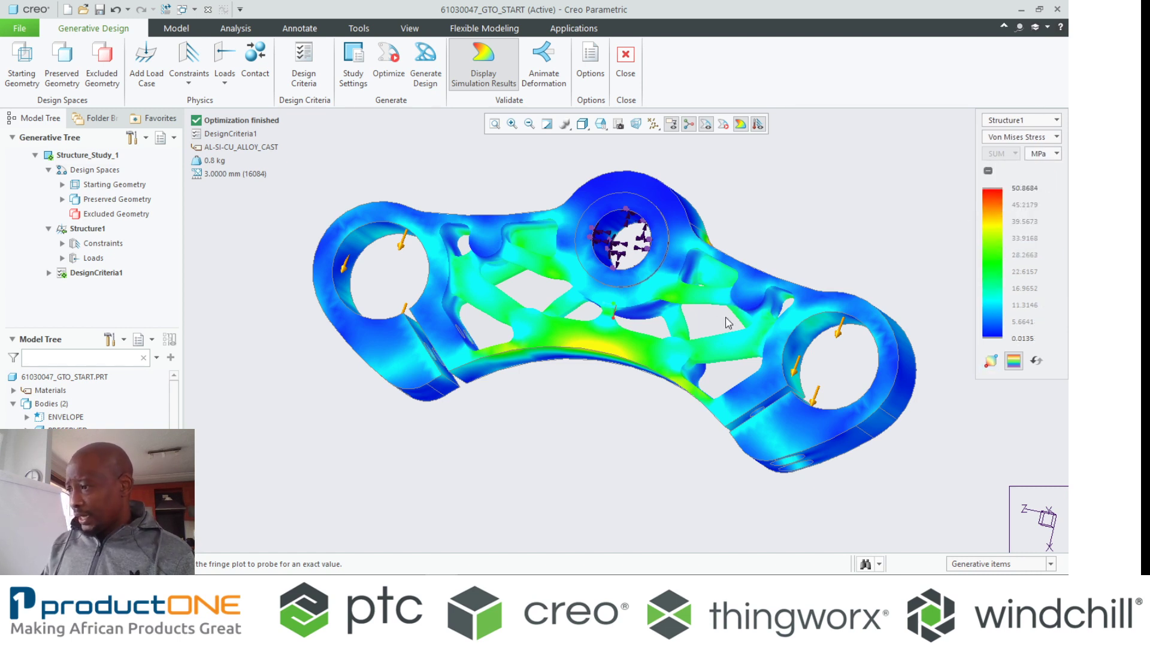
- Probe the Von Mises stress on the fringe plot around the struts and the curved front web
click(989, 365)
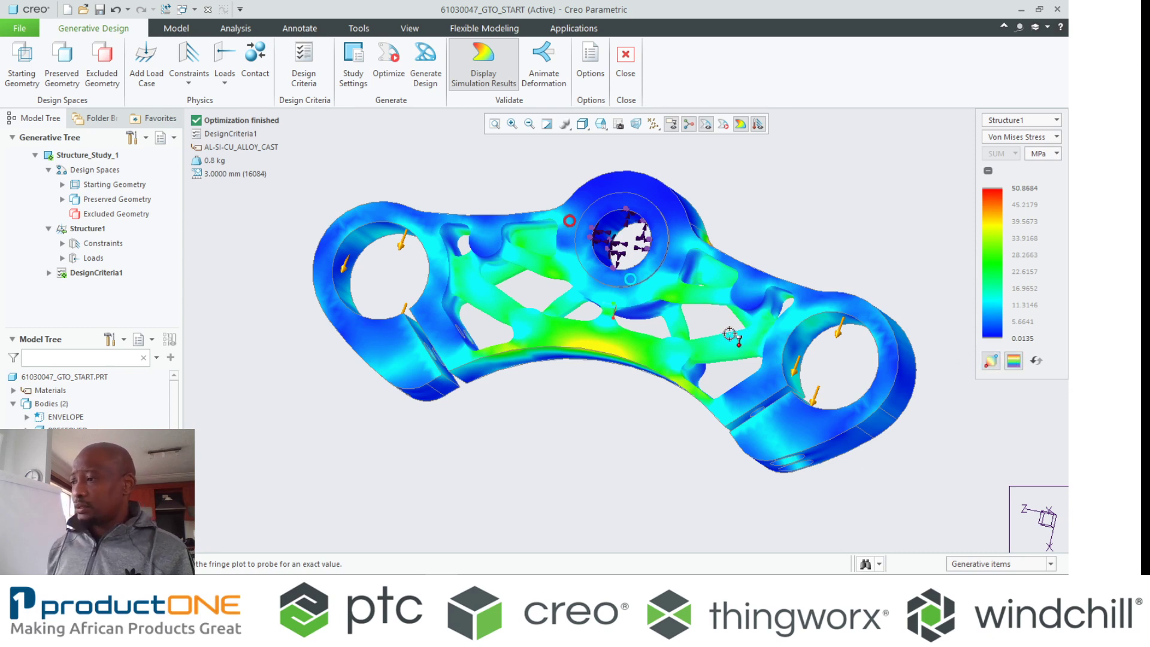
click(729, 334)
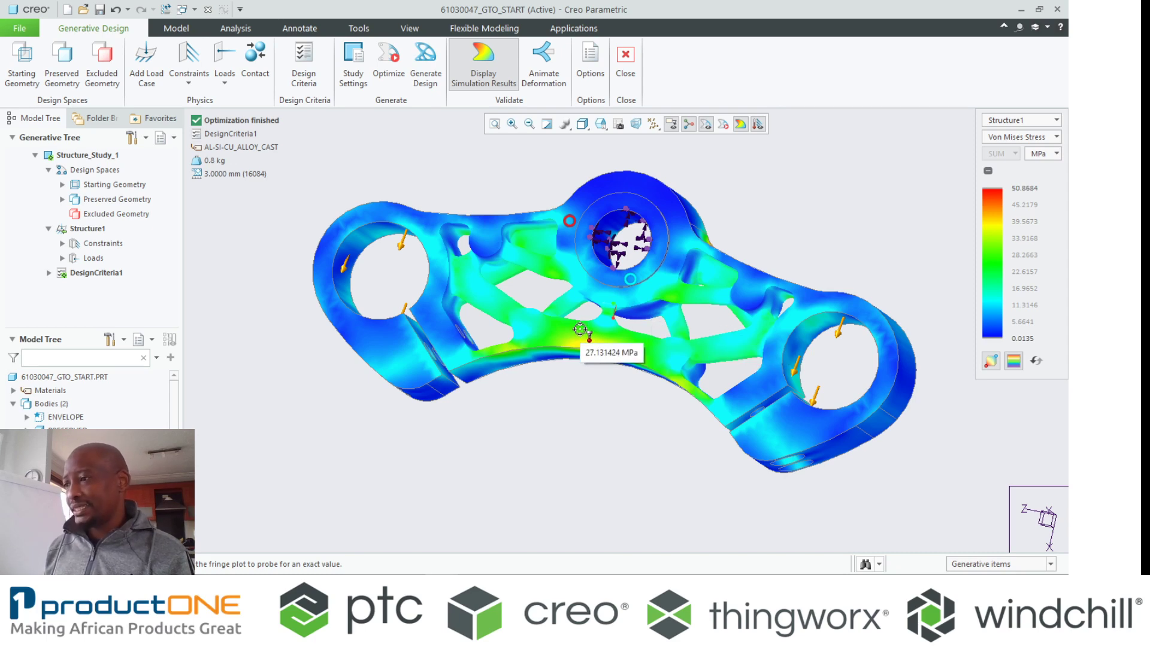
middle_drag(618, 297, 731, 205)
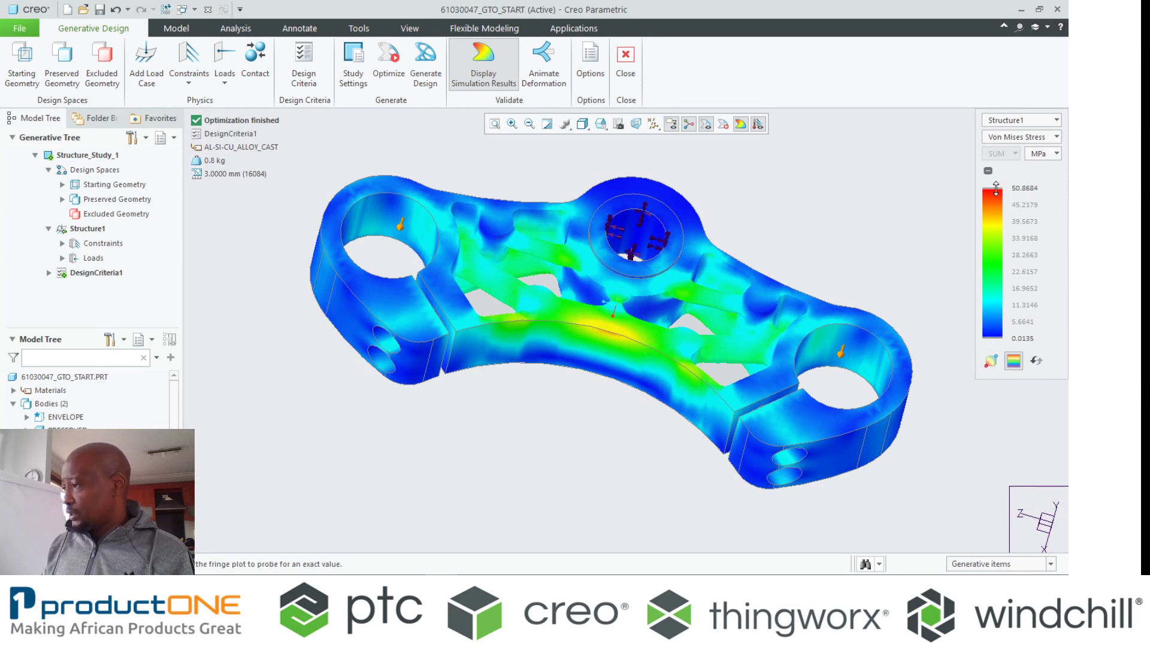
- Lower the stress legend's upper threshold to about 27 MPa, inspect the highest-stress regions, and restore the full legend range
drag(996, 189, 996, 204)
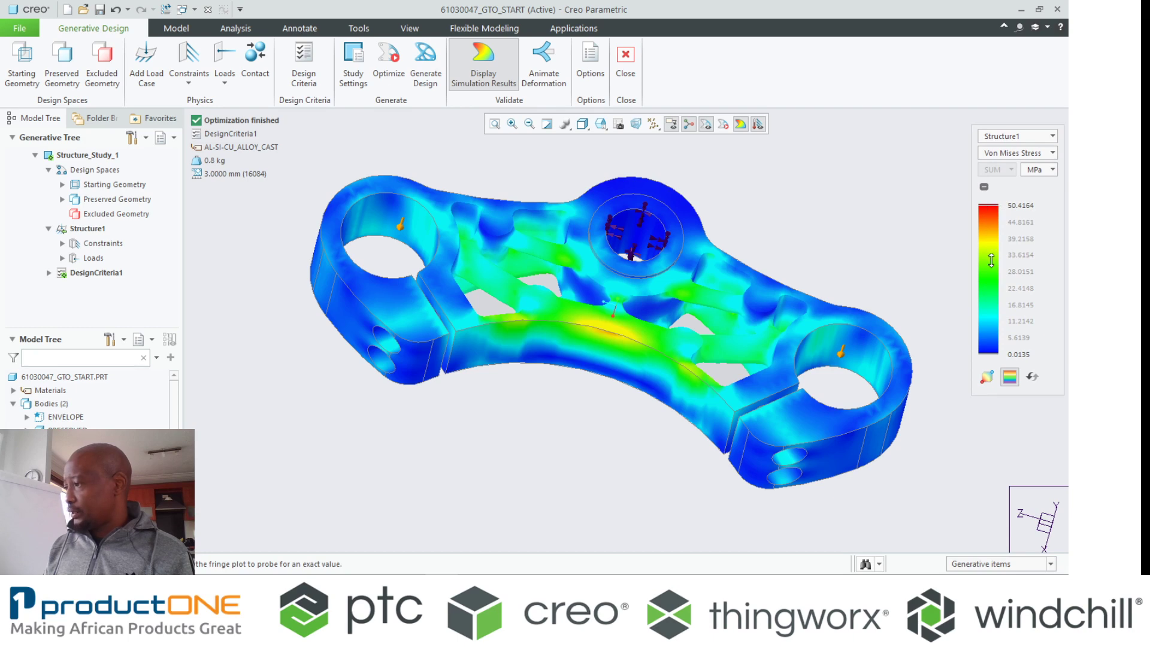
drag(991, 259, 992, 220)
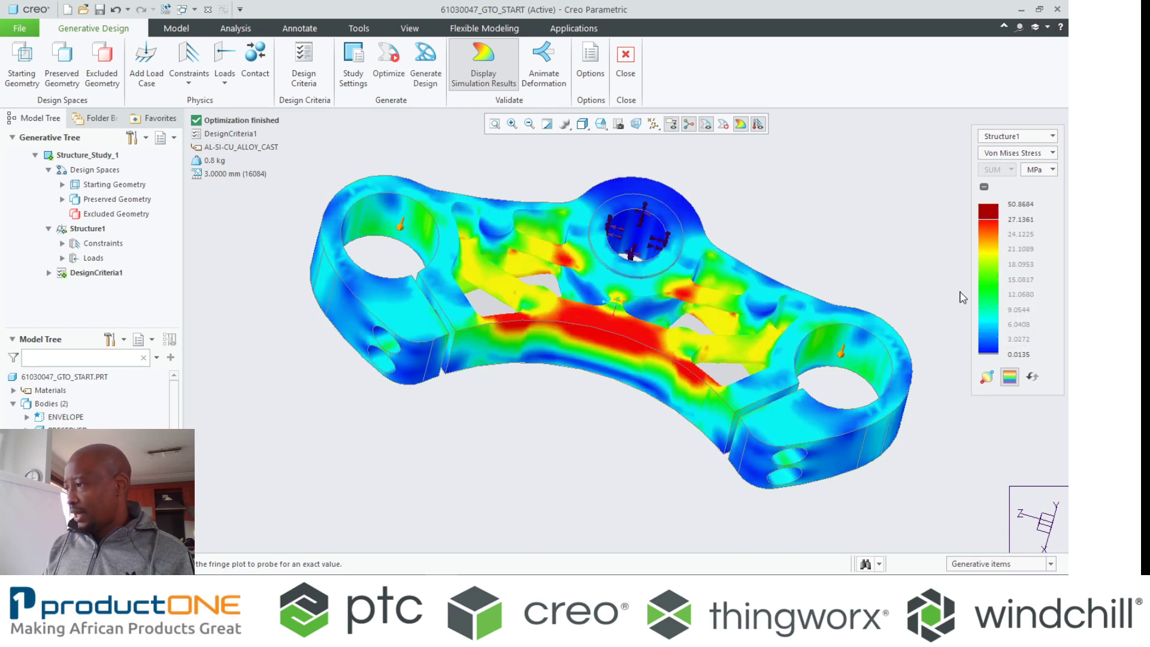
middle_drag(839, 345, 728, 340)
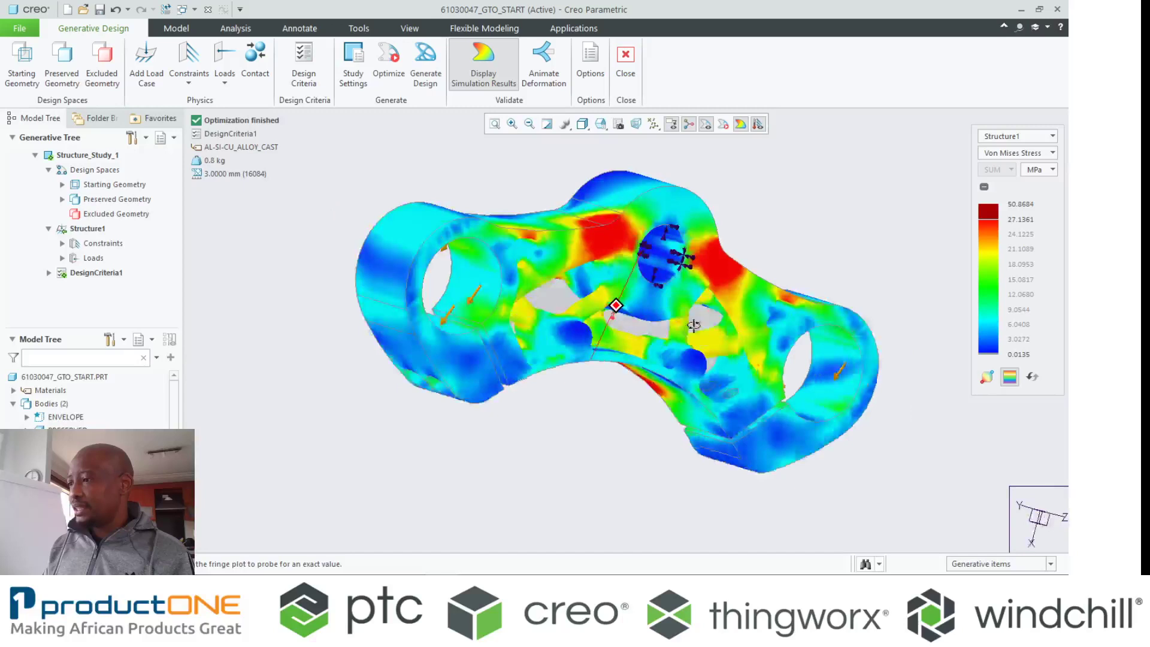
middle_drag(693, 325, 617, 302)
click(986, 376)
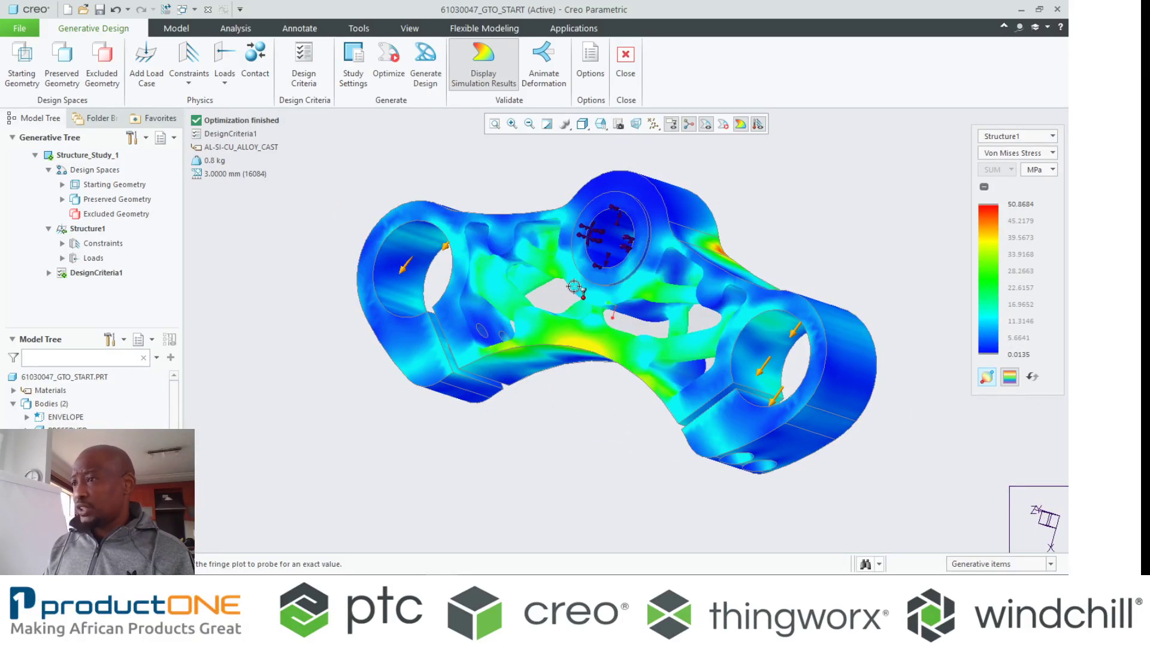
key(Escape)
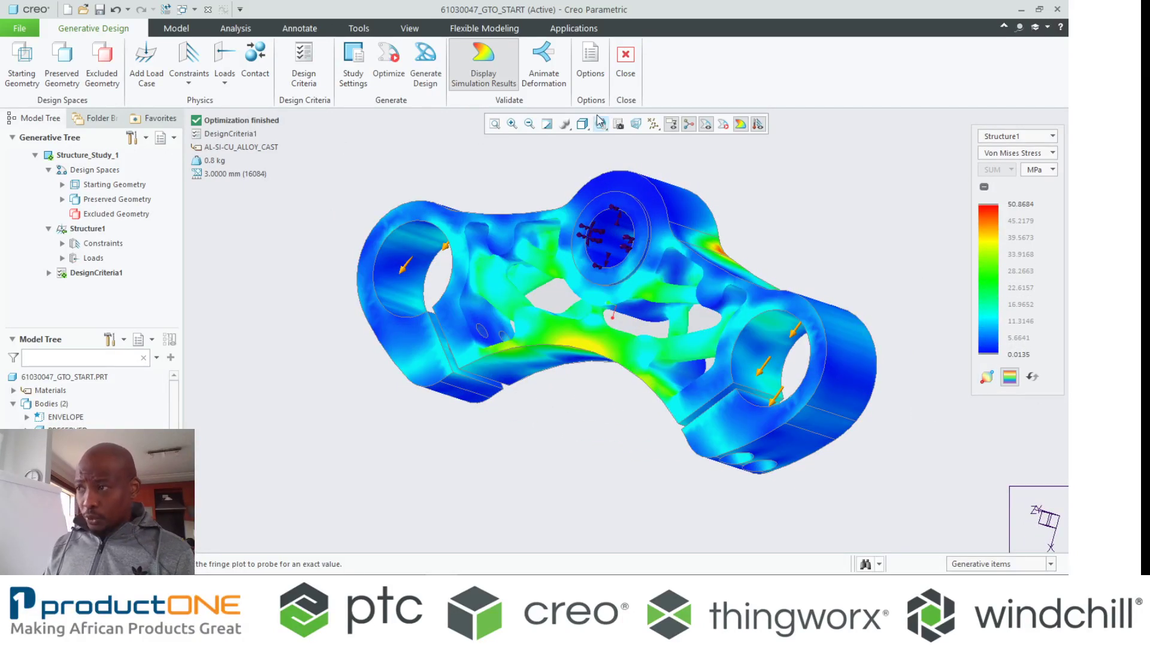
- Animate the yoke's deformation at speed 4, view it from the front, and close the animation settings
click(543, 71)
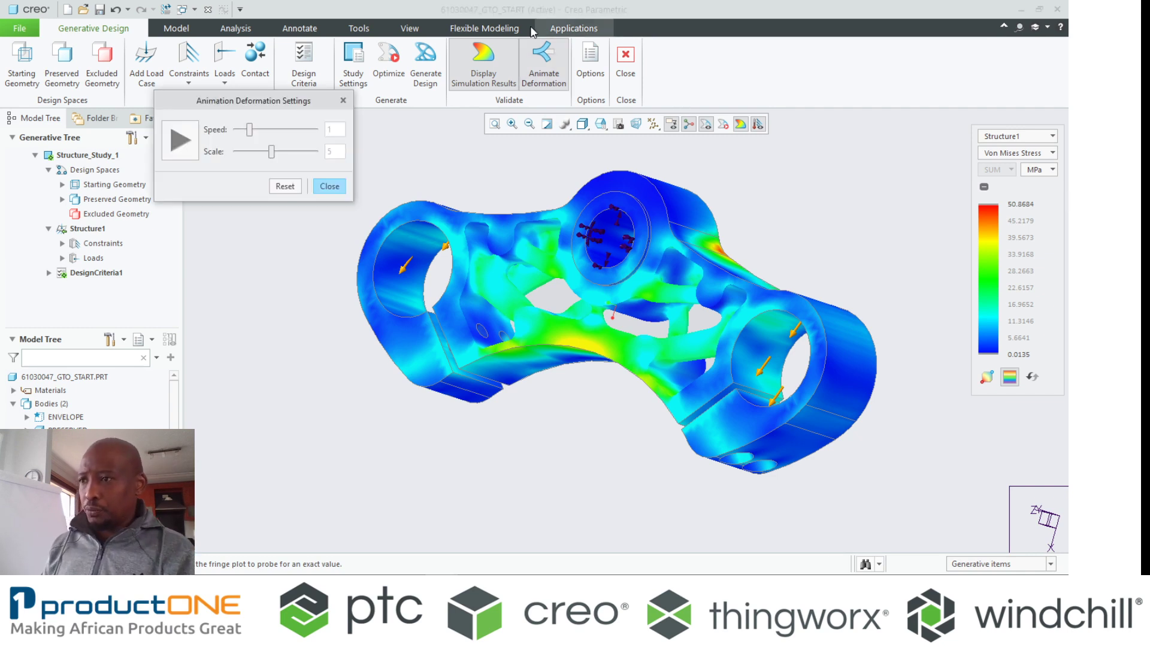
click(180, 140)
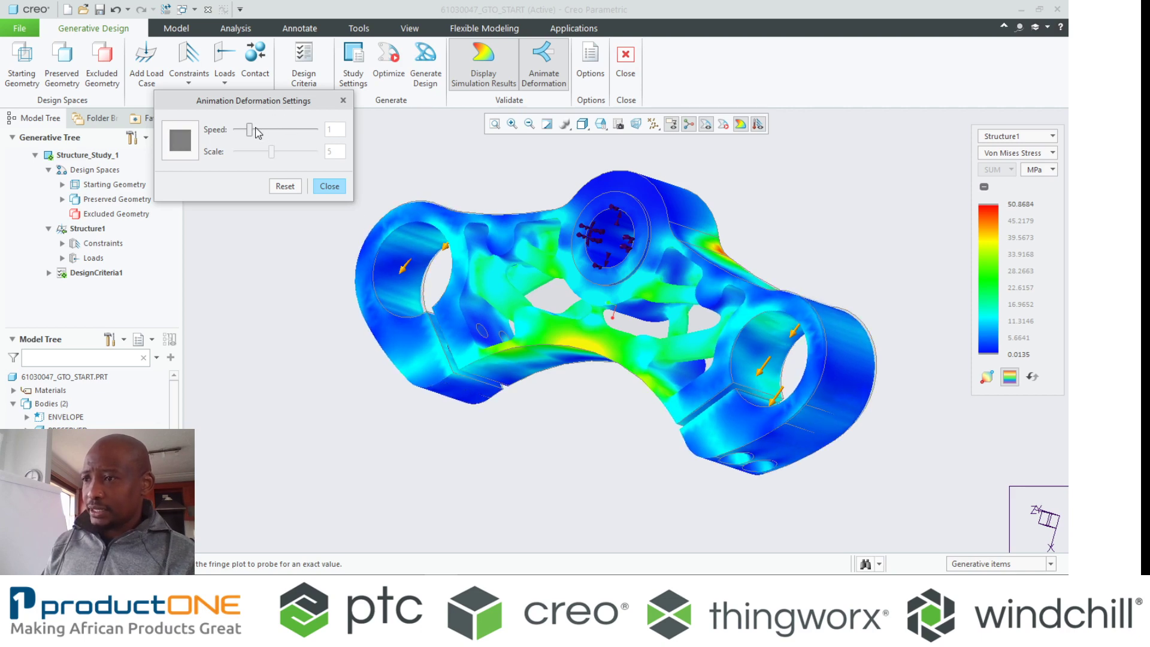
click(285, 130)
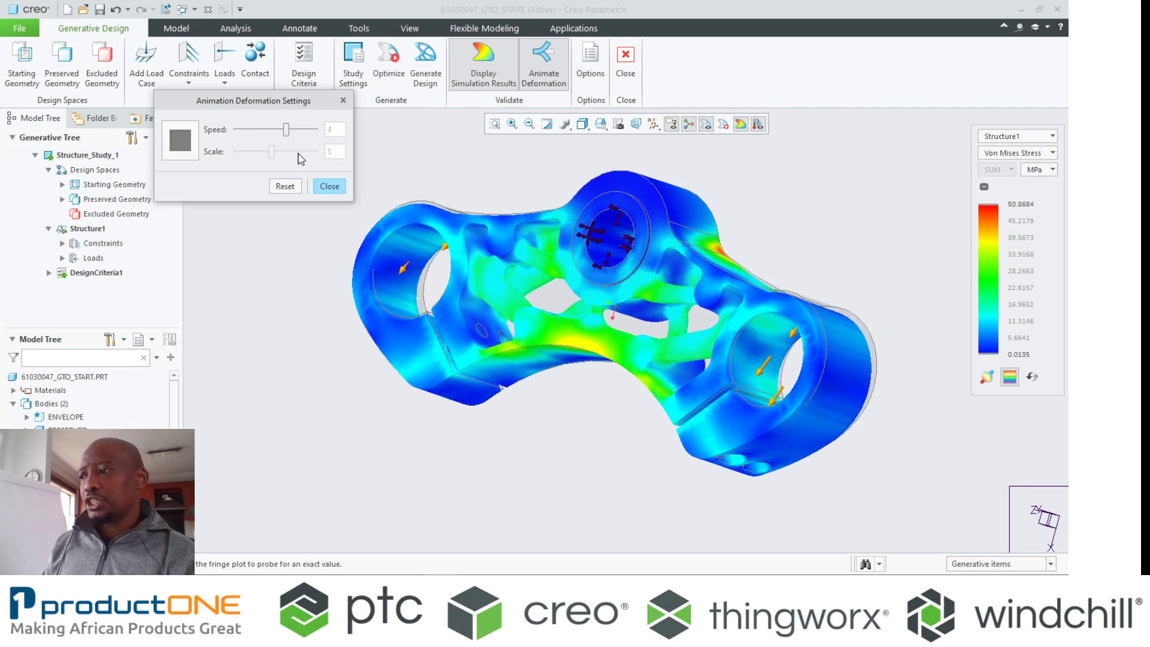
mouse_move(772, 308)
middle_down()
mouse_move(649, 200)
mouse_move(604, 262)
middle_up()
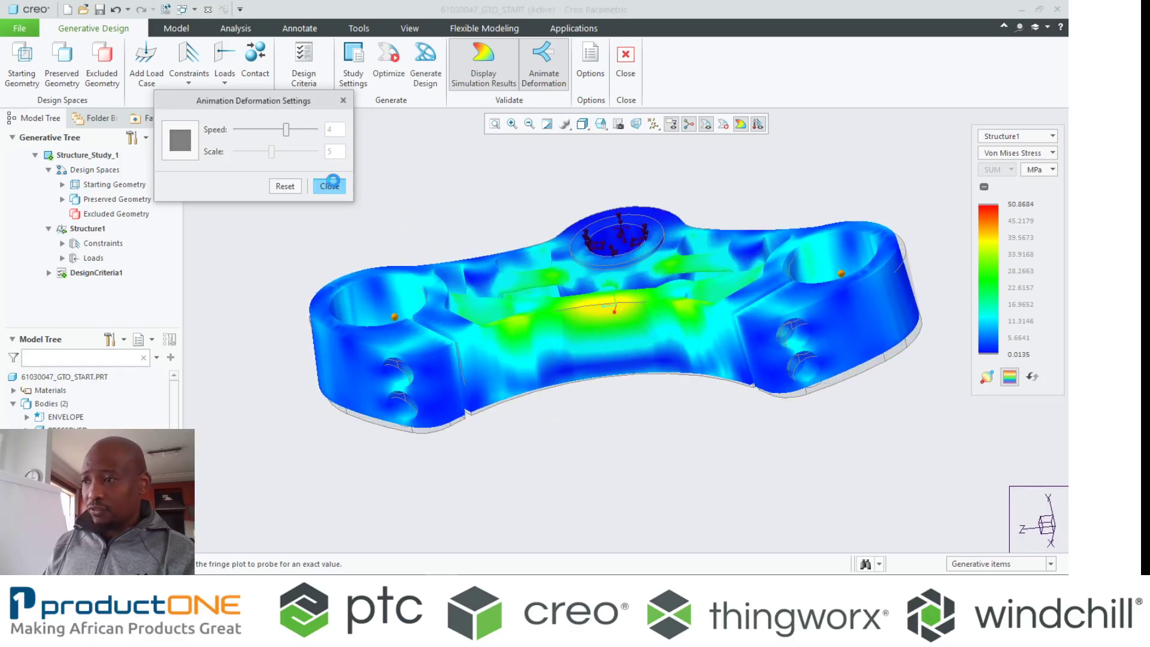
click(329, 186)
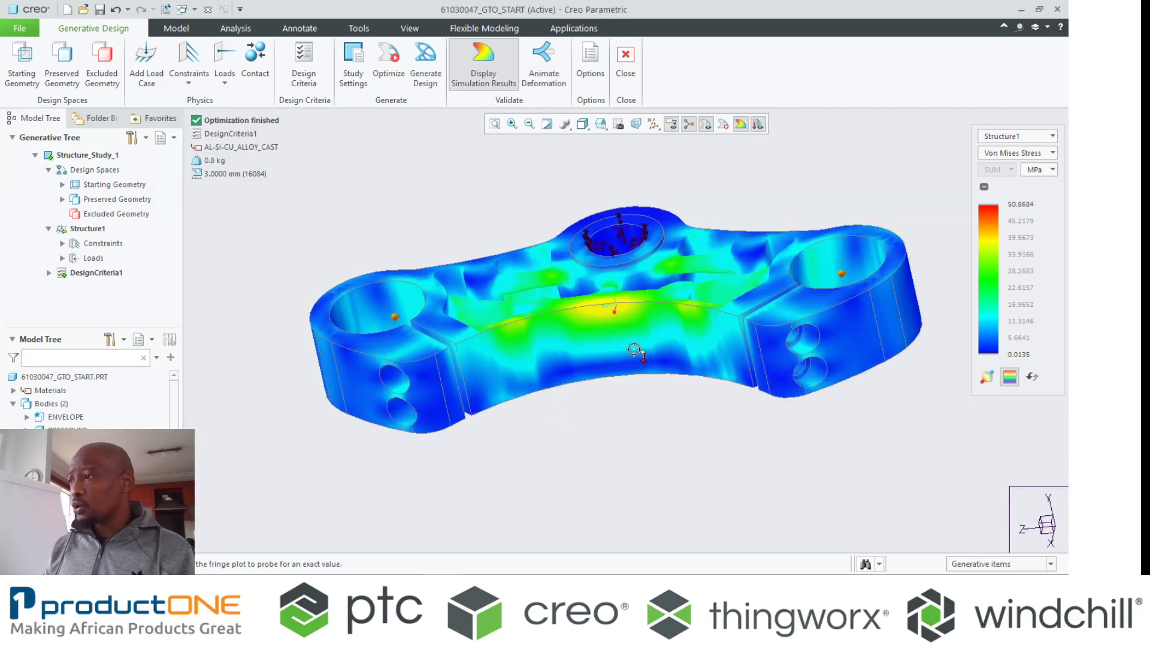
click(1033, 377)
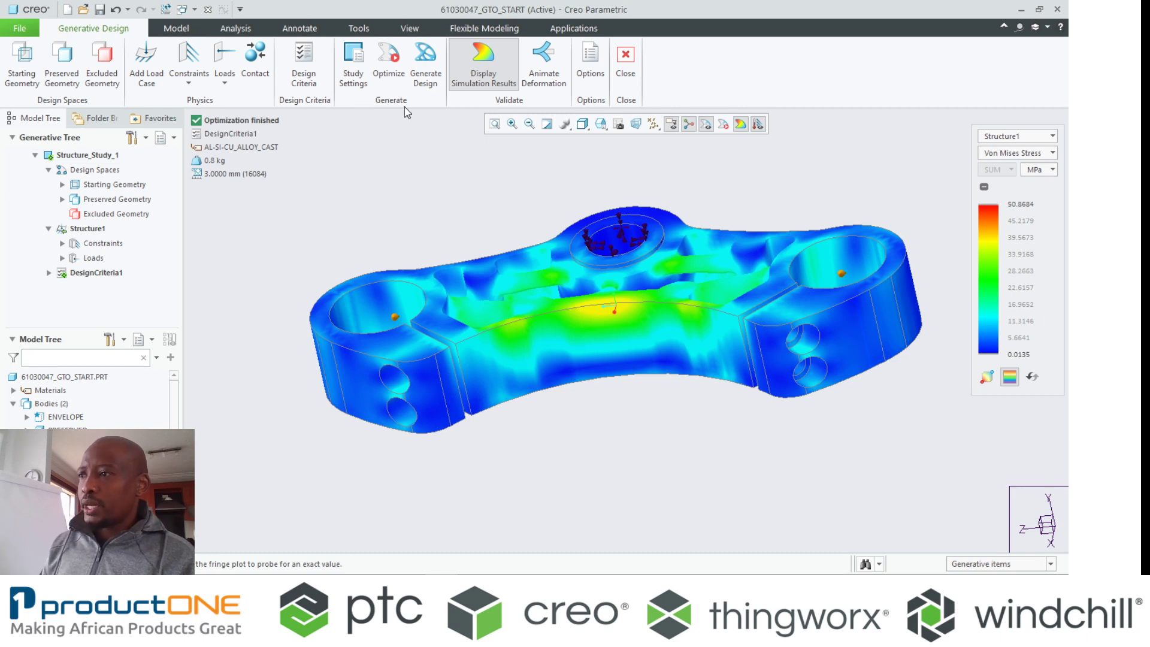
- Set up the Generate Design output as a new part with the geometry reconstructed to B-Rep
click(425, 67)
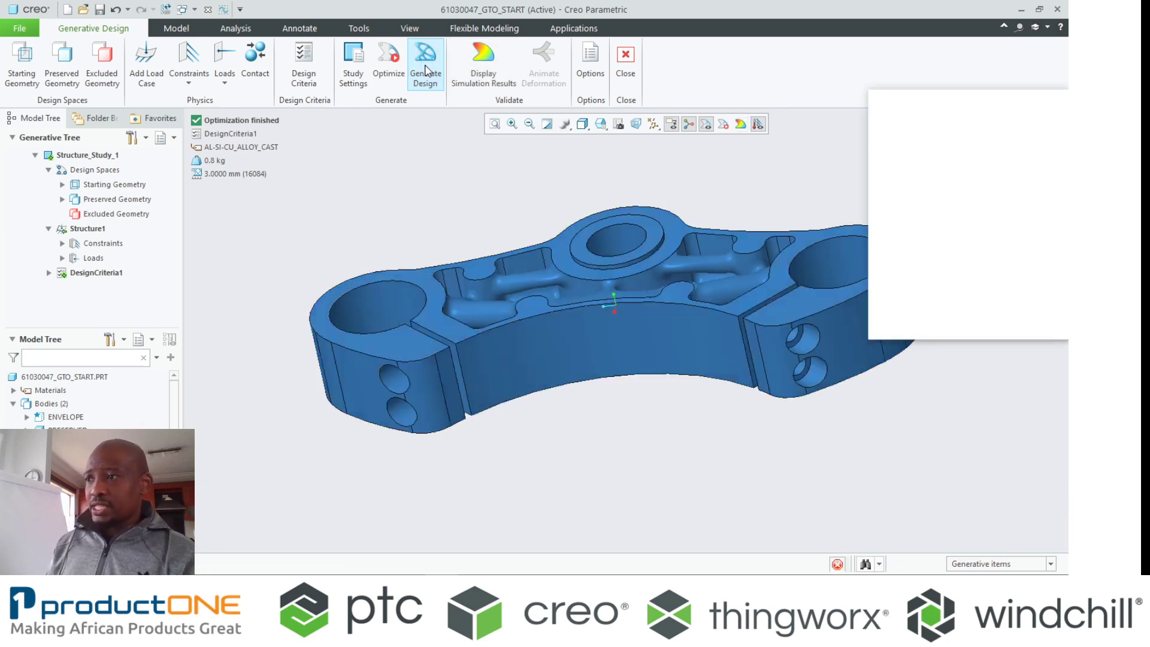
middle_drag(449, 396, 467, 394)
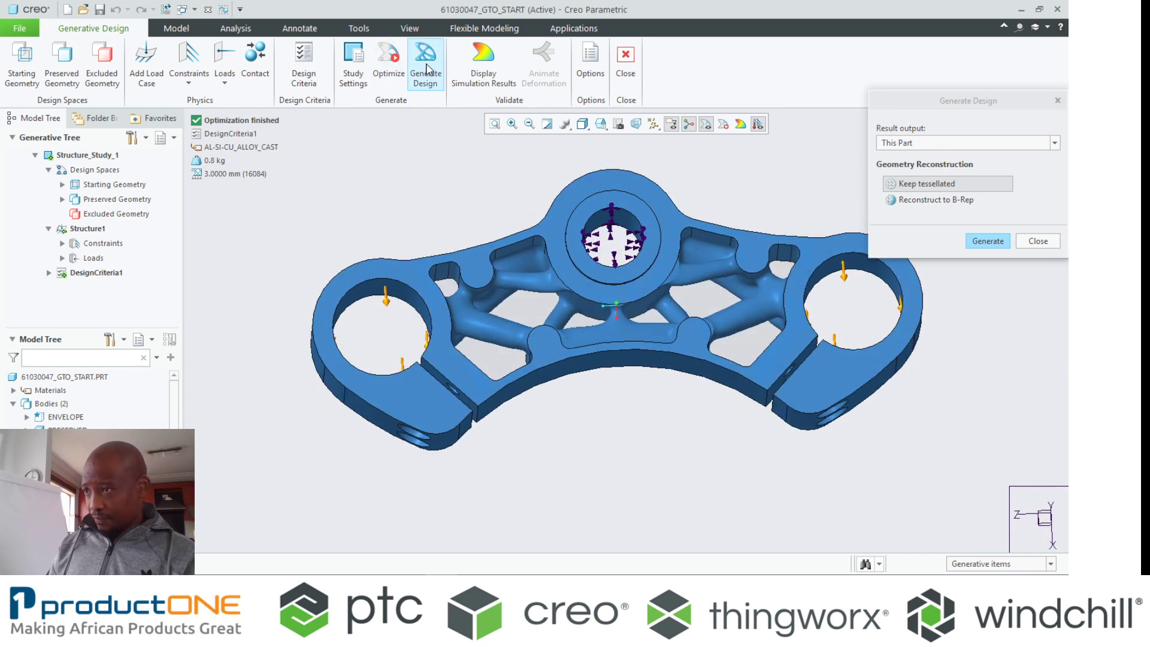
click(905, 150)
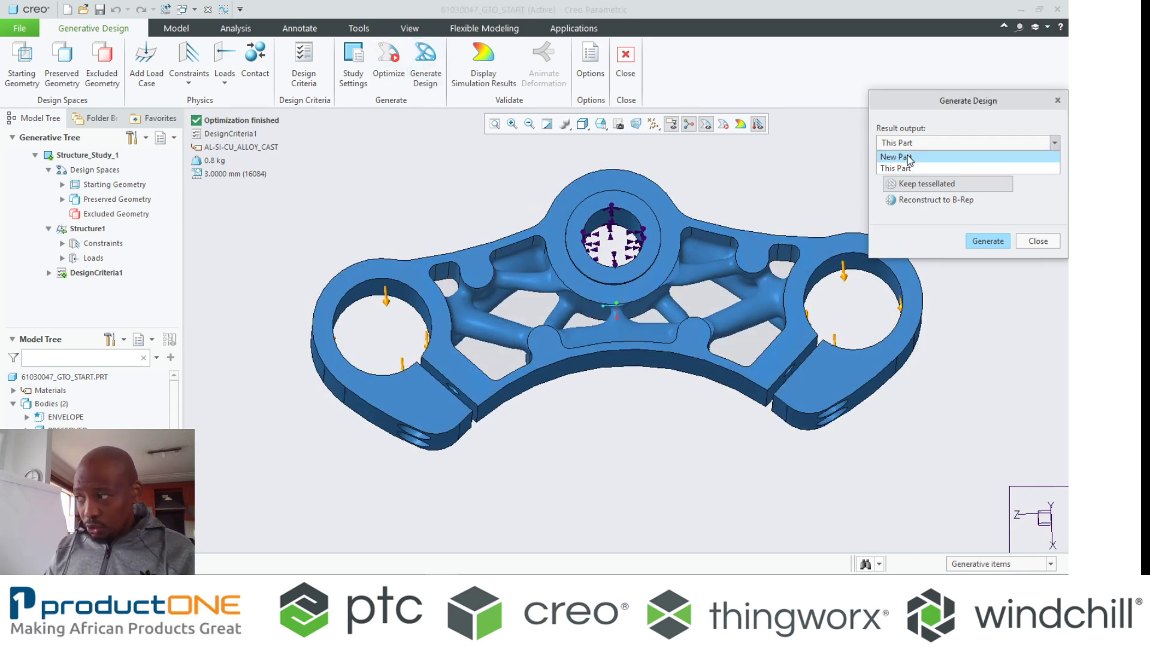
click(907, 160)
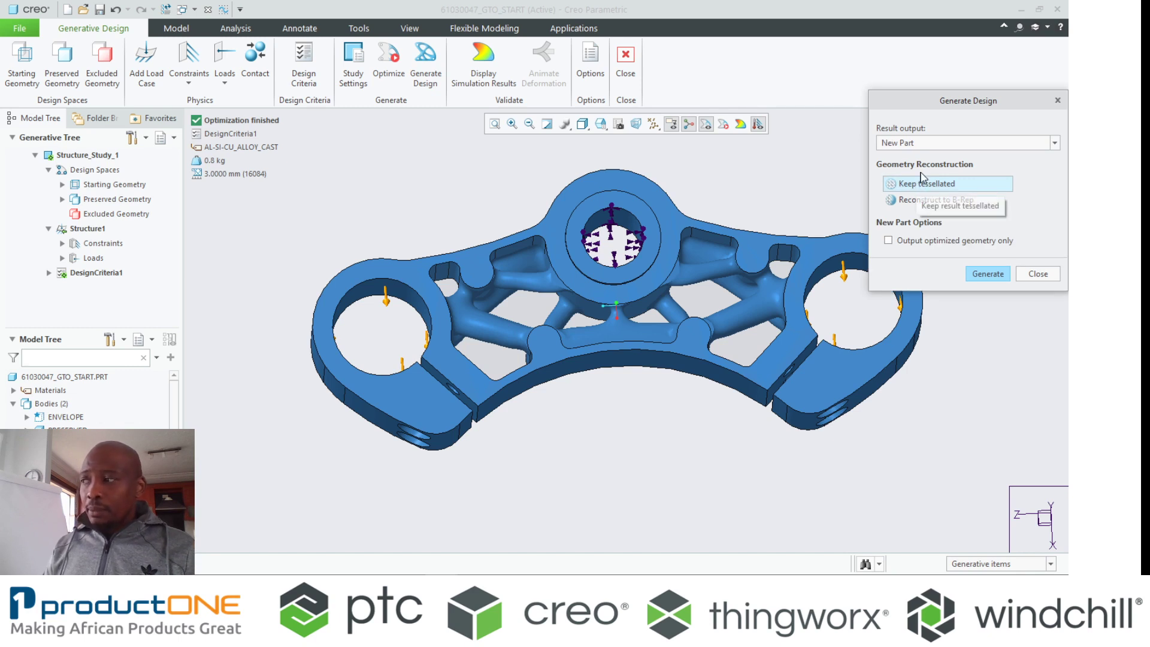
click(925, 143)
click(939, 238)
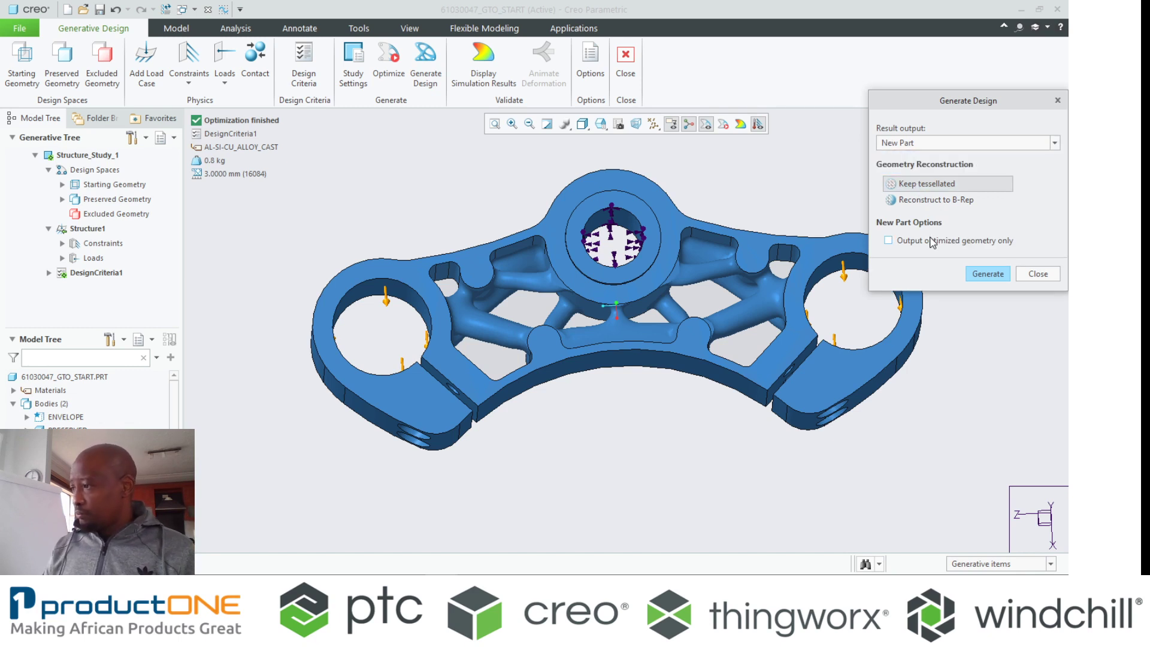
click(938, 204)
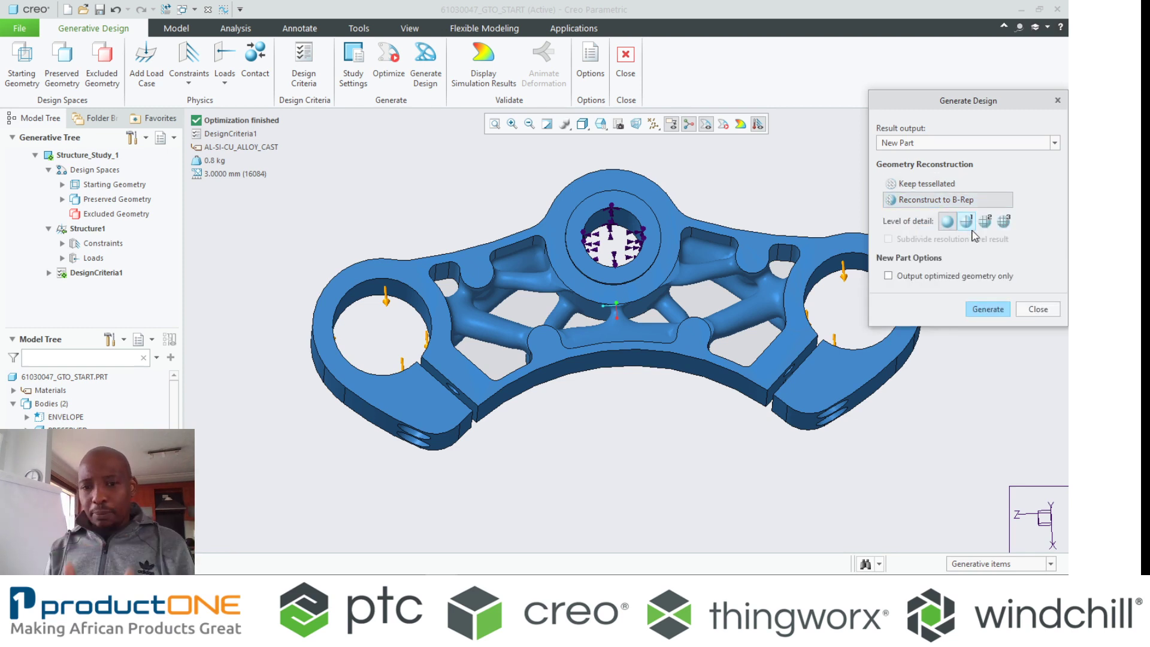
- Generate the reconstructed design and save the new part as BOB in the GTO_Demo folder
click(985, 308)
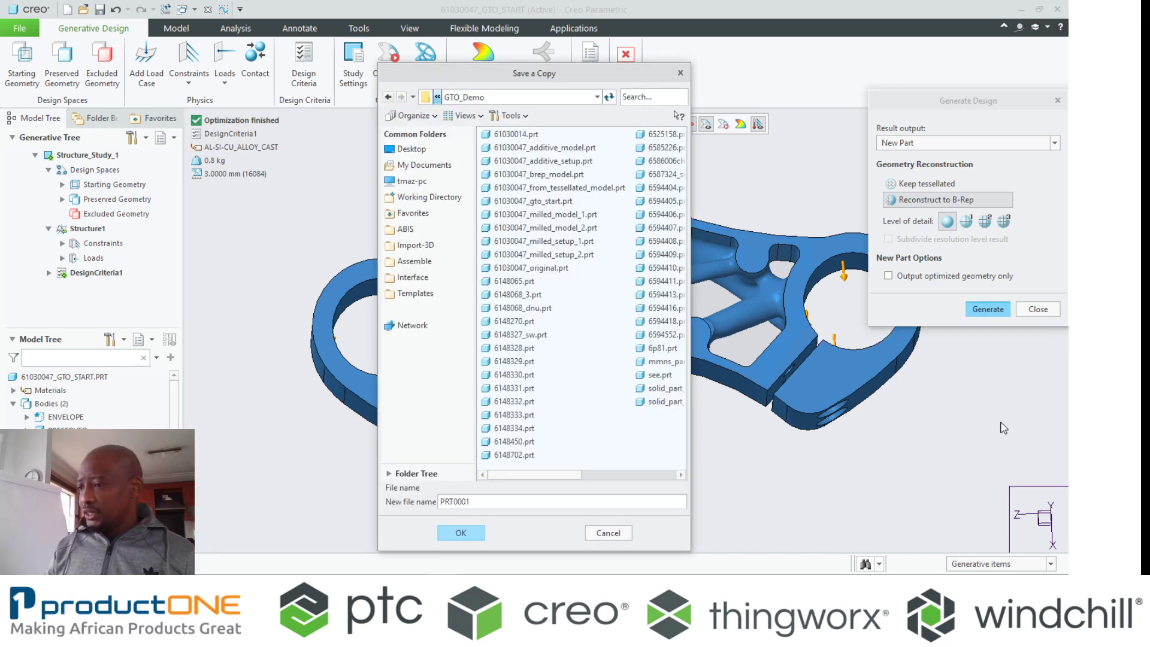
double_click(517, 496)
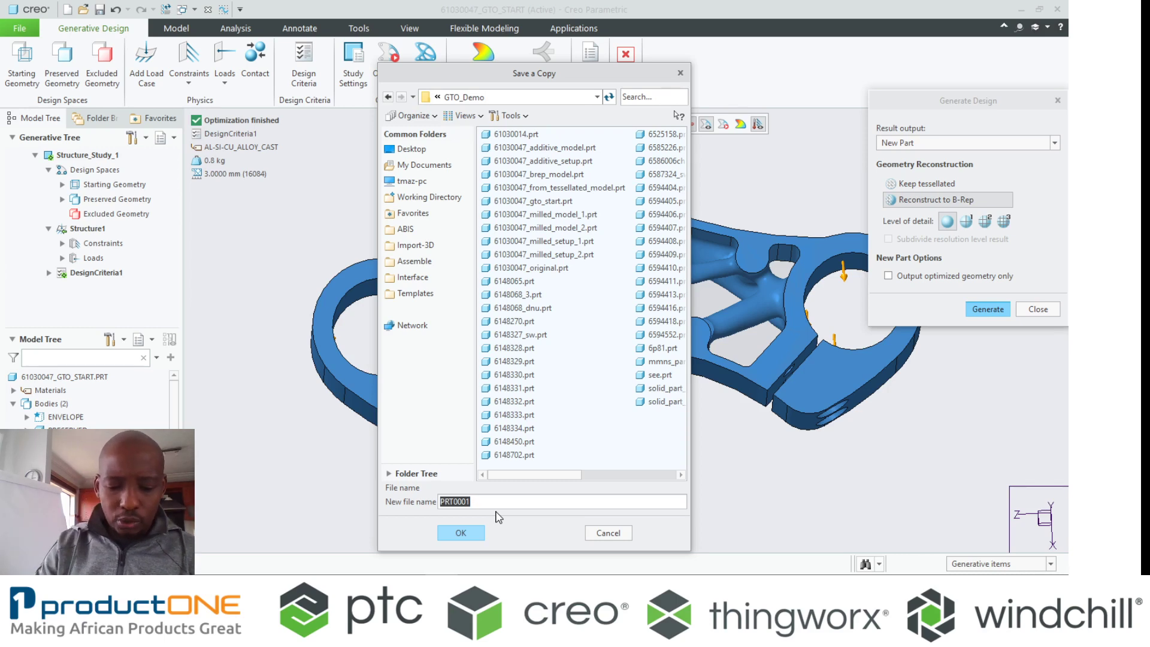
text(BOB)
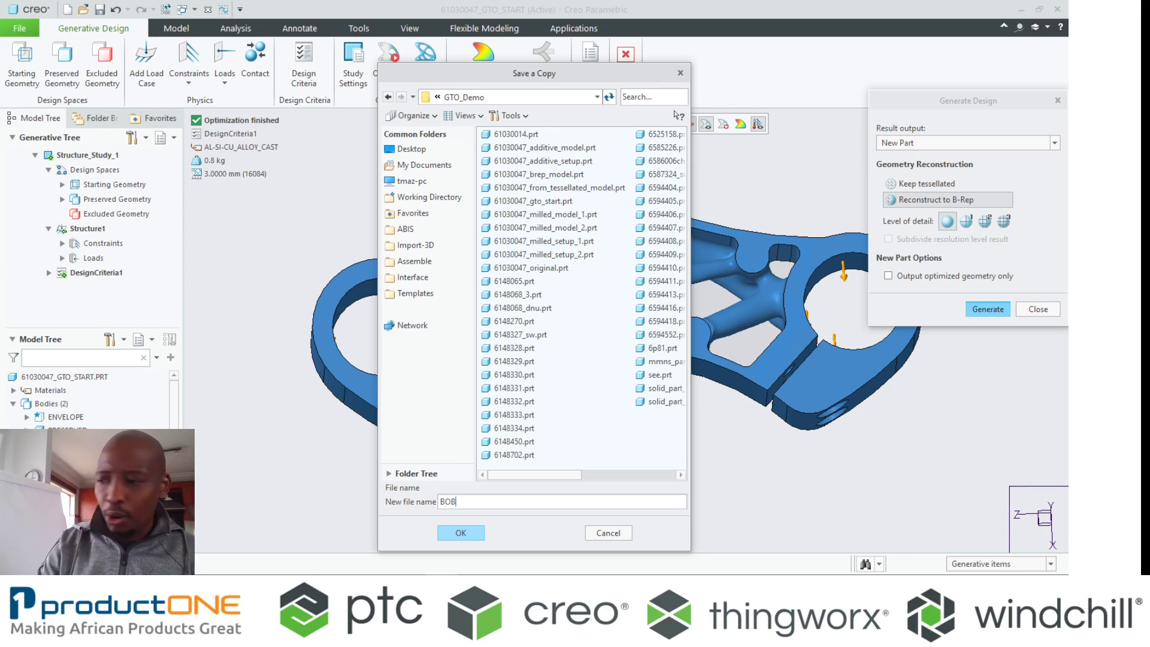
click(460, 533)
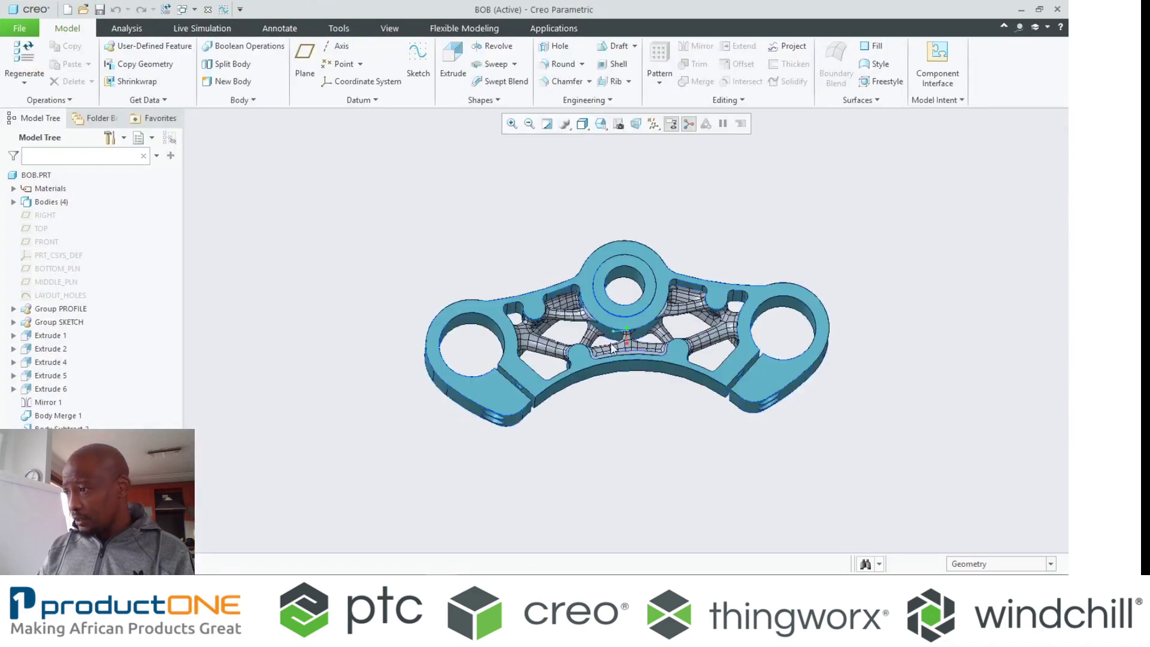
- Highlight the RECONSTRUCTED_GEOMETRY body in the new part and examine its struts against the preserved body
middle_drag(602, 353, 593, 356)
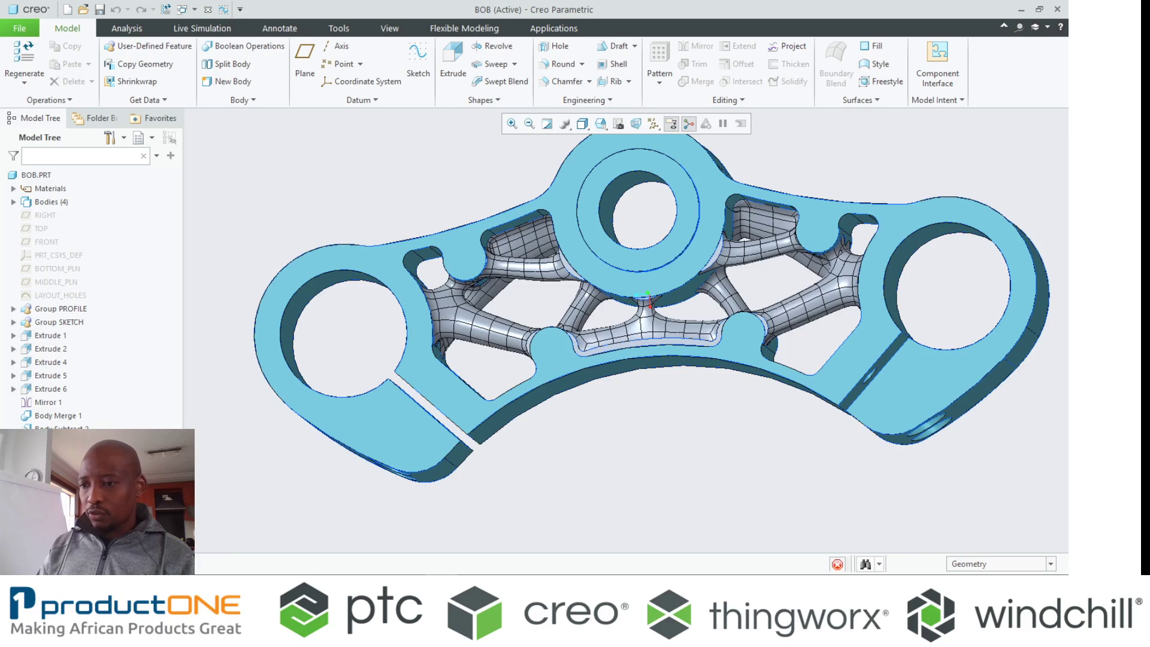
click(90, 434)
scroll(108, 245, up, 3)
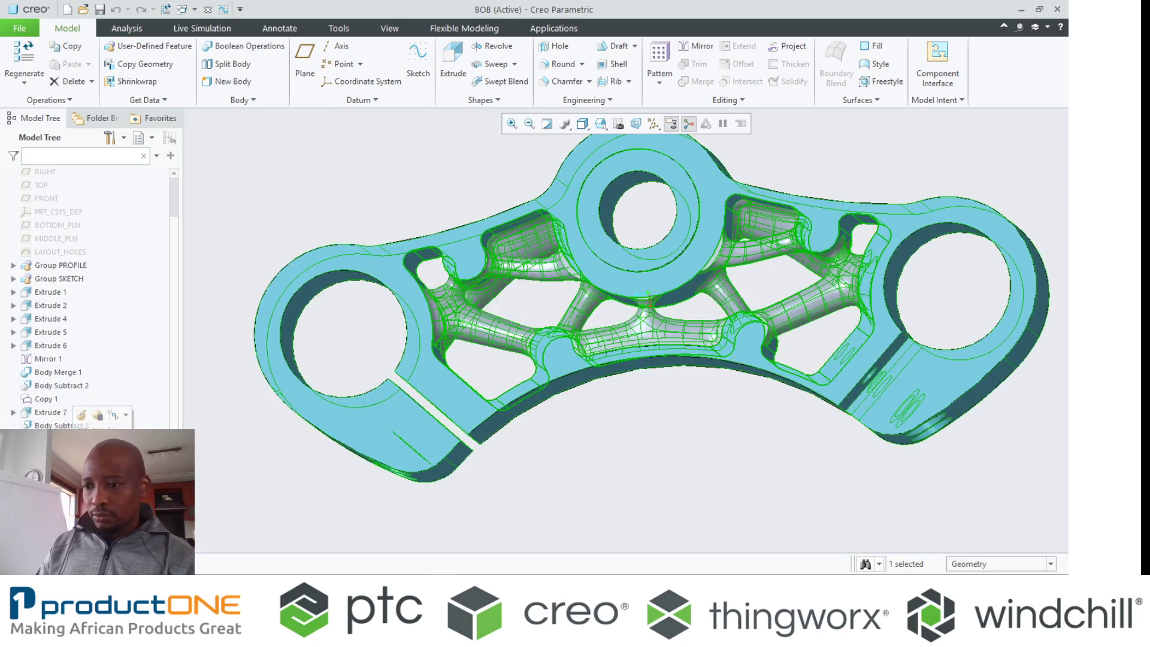
click(13, 203)
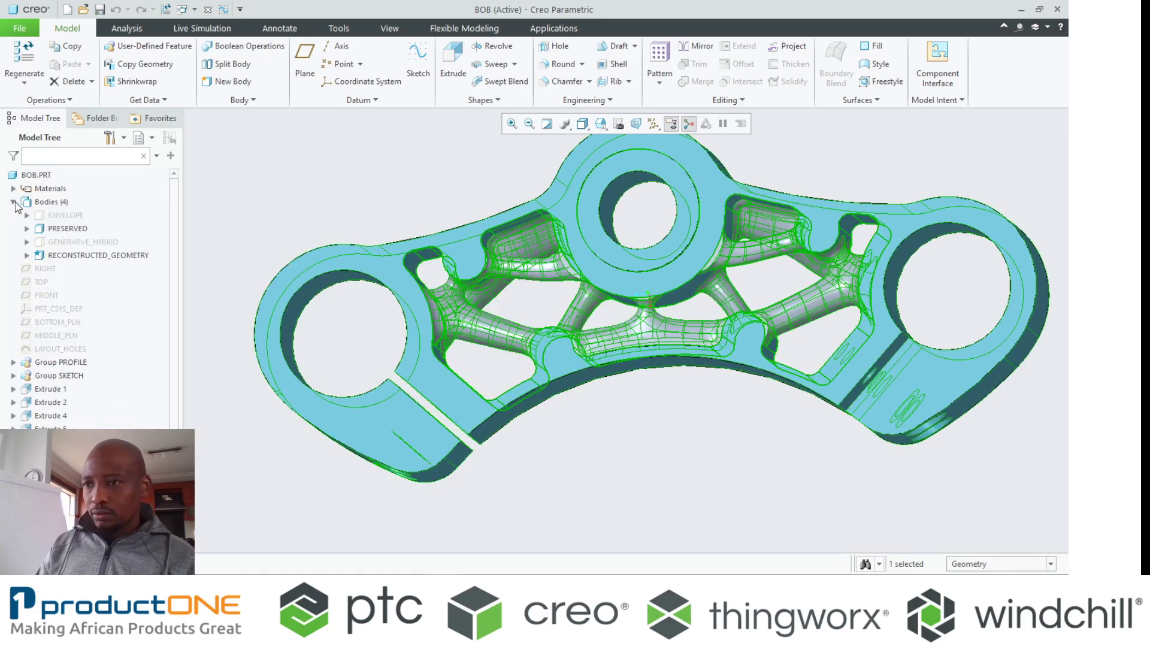
click(87, 256)
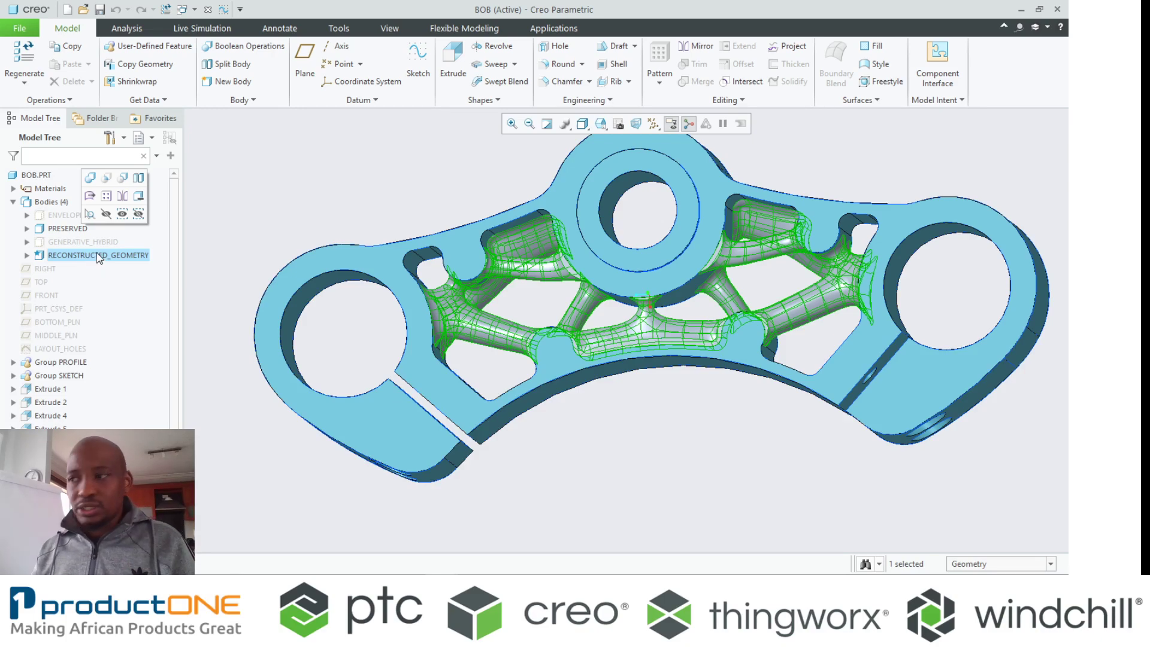
middle_drag(429, 446, 452, 440)
click(698, 507)
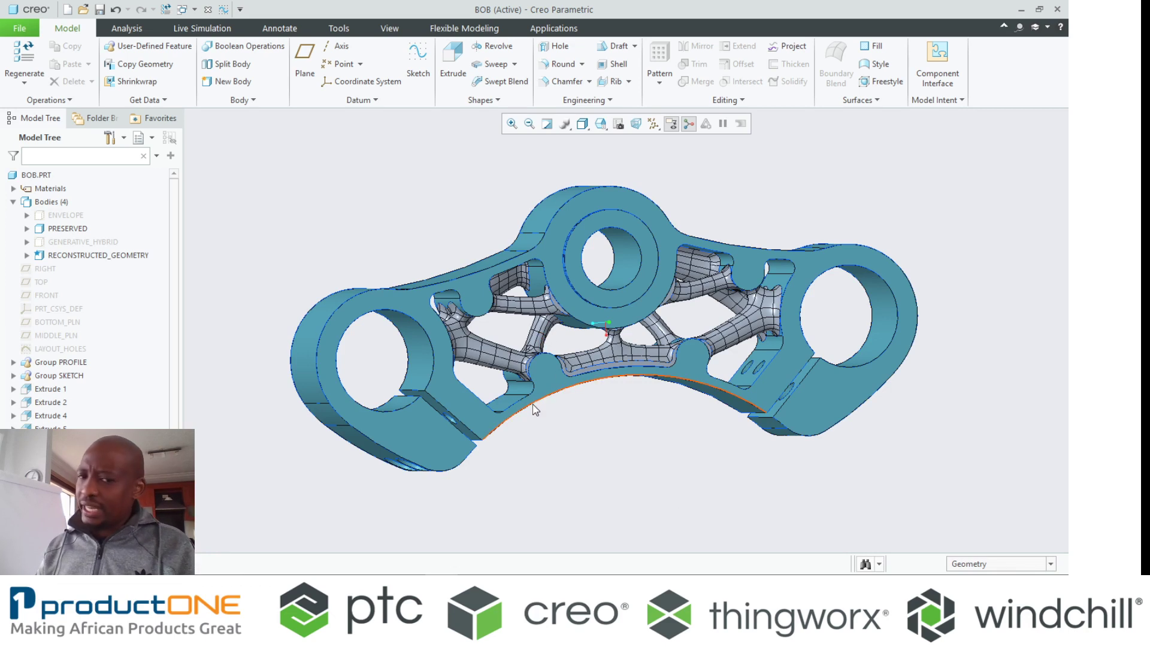
mouse_move(530, 410)
middle_down()
mouse_move(516, 429)
mouse_move(503, 390)
mouse_move(501, 431)
mouse_move(523, 406)
mouse_move(513, 457)
mouse_move(509, 418)
middle_up()
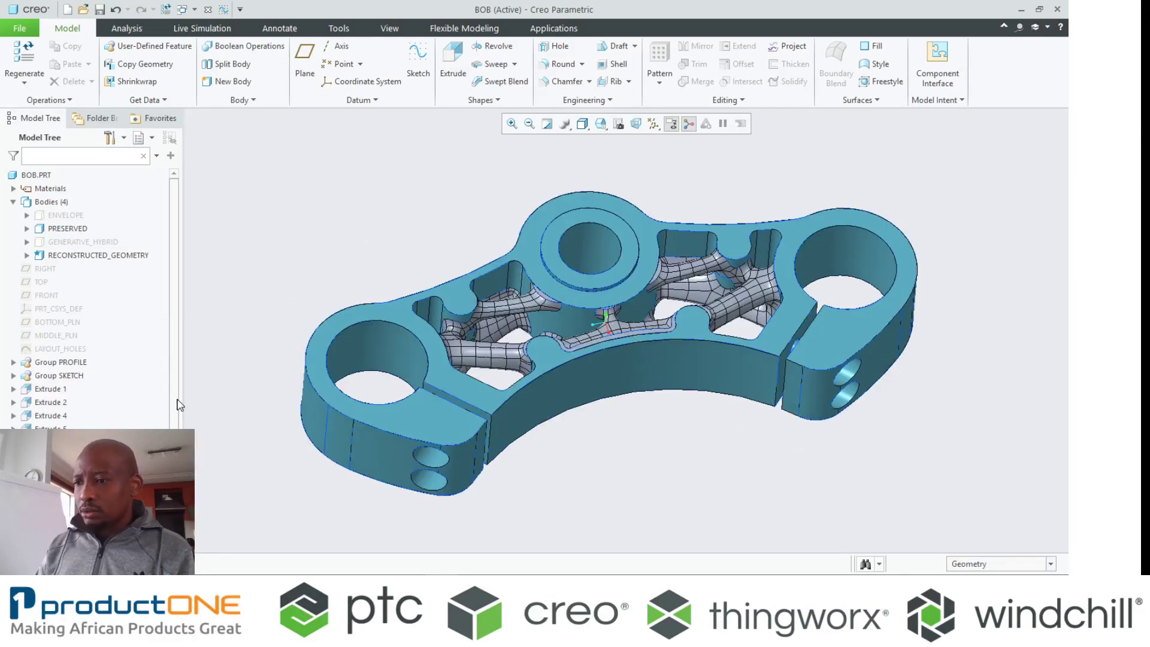
- Review the new part's feature history and locate the copied feature behind the preserved clamp bore
scroll(145, 405, down, 3)
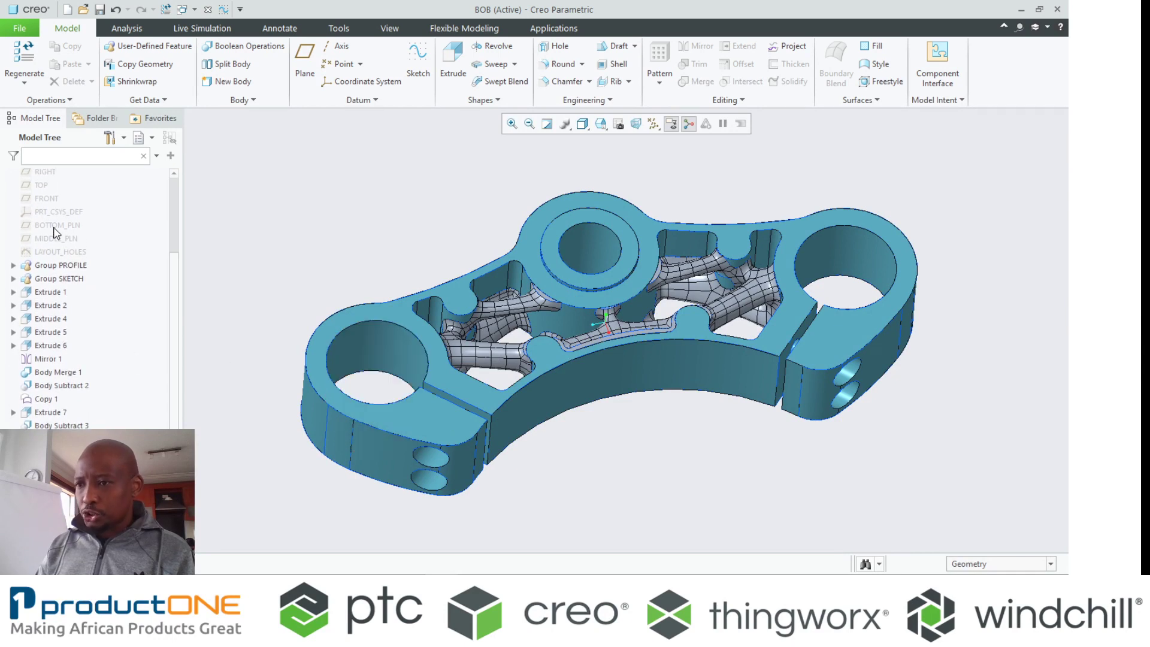
scroll(57, 234, up, 3)
scroll(56, 285, down, 3)
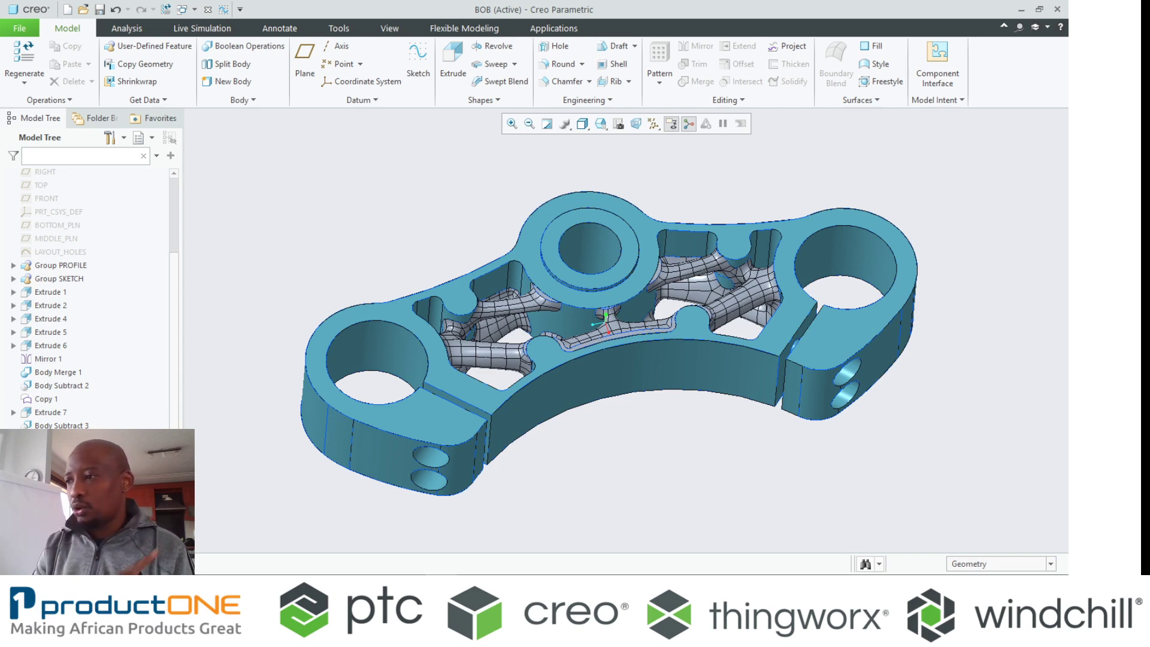
click(378, 338)
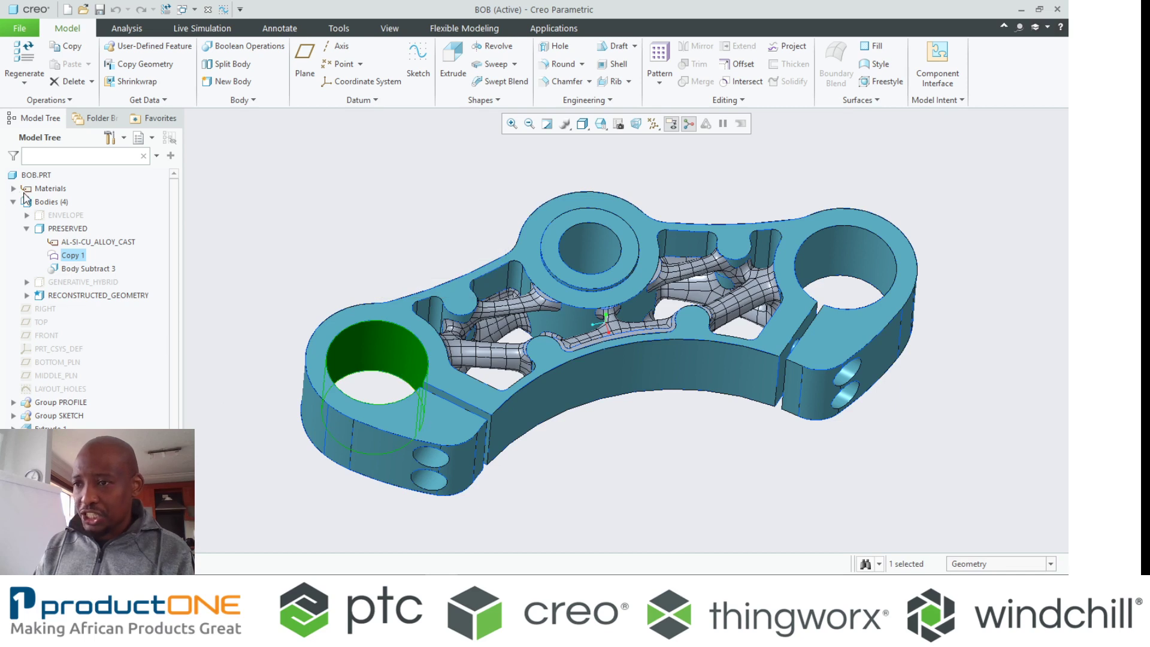
click(14, 201)
scroll(90, 300, down, 1)
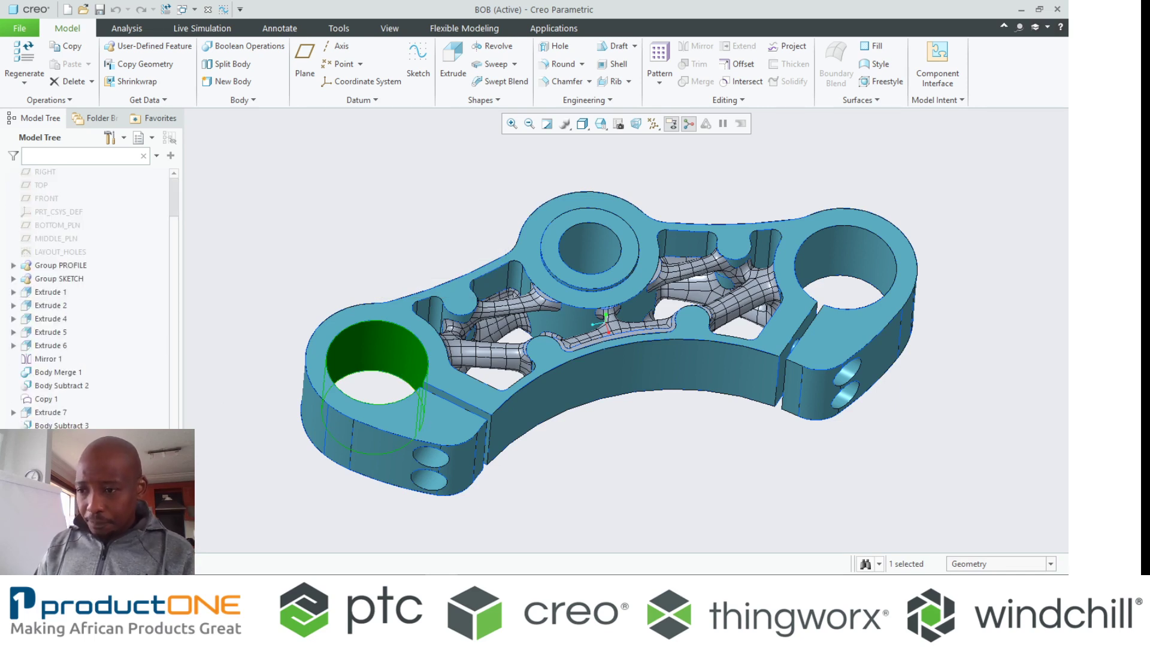
click(76, 396)
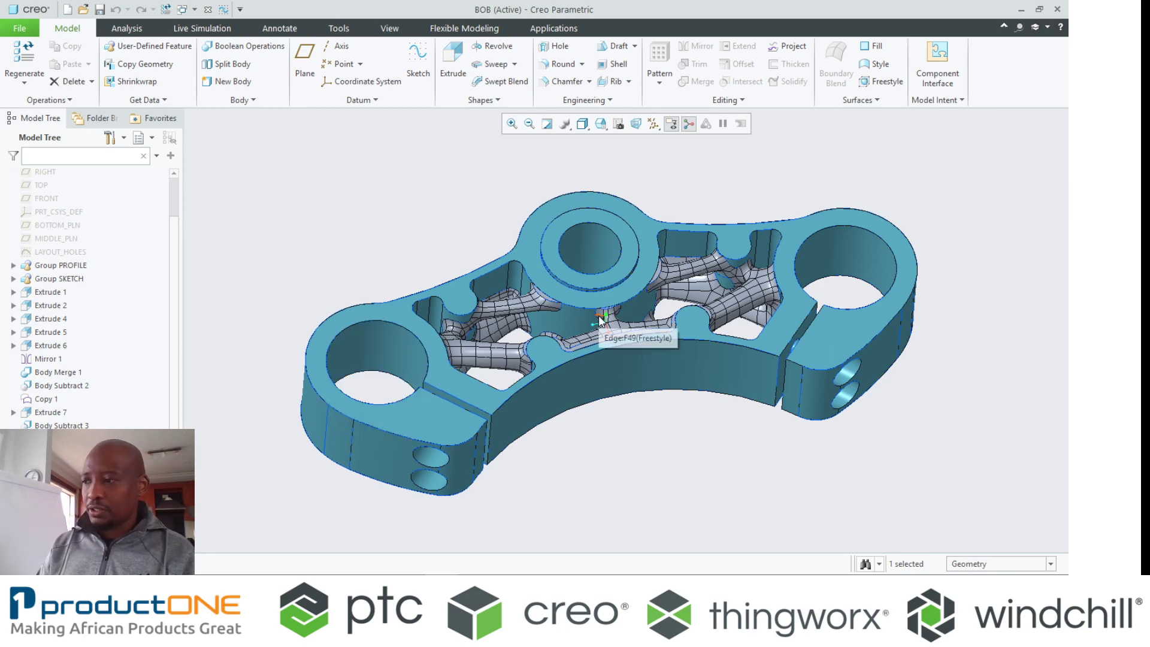
- Inspect up close where the freestyle struts join the preserved pocket walls and the stem boss
scroll(598, 315, down, 5)
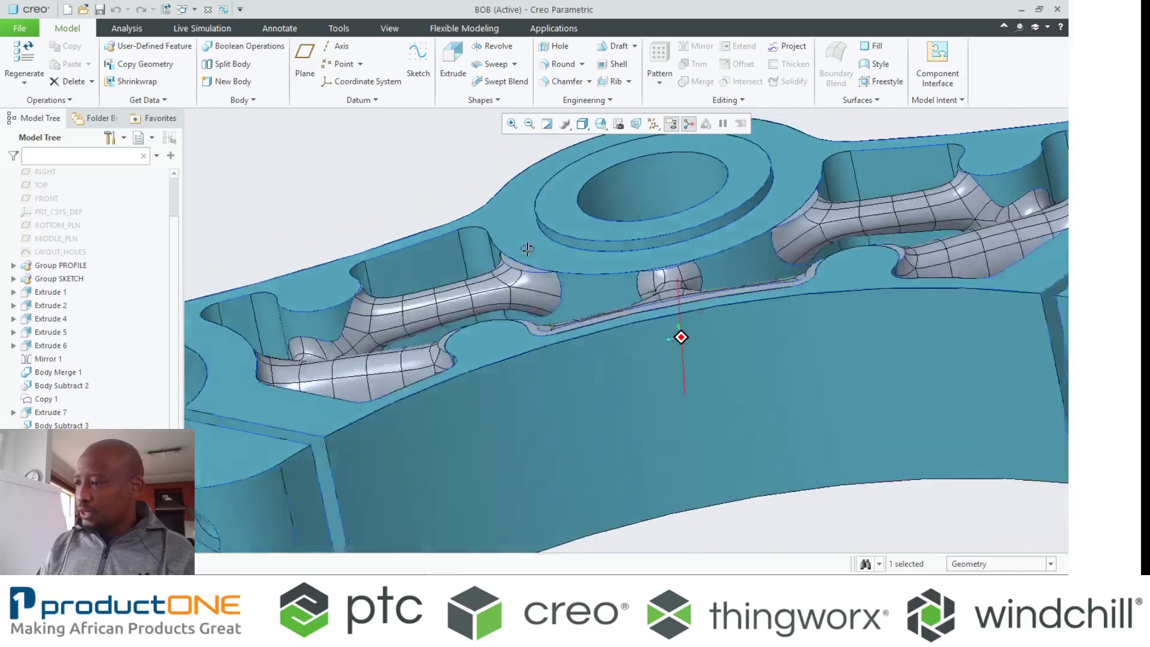
middle_drag(527, 248, 526, 277)
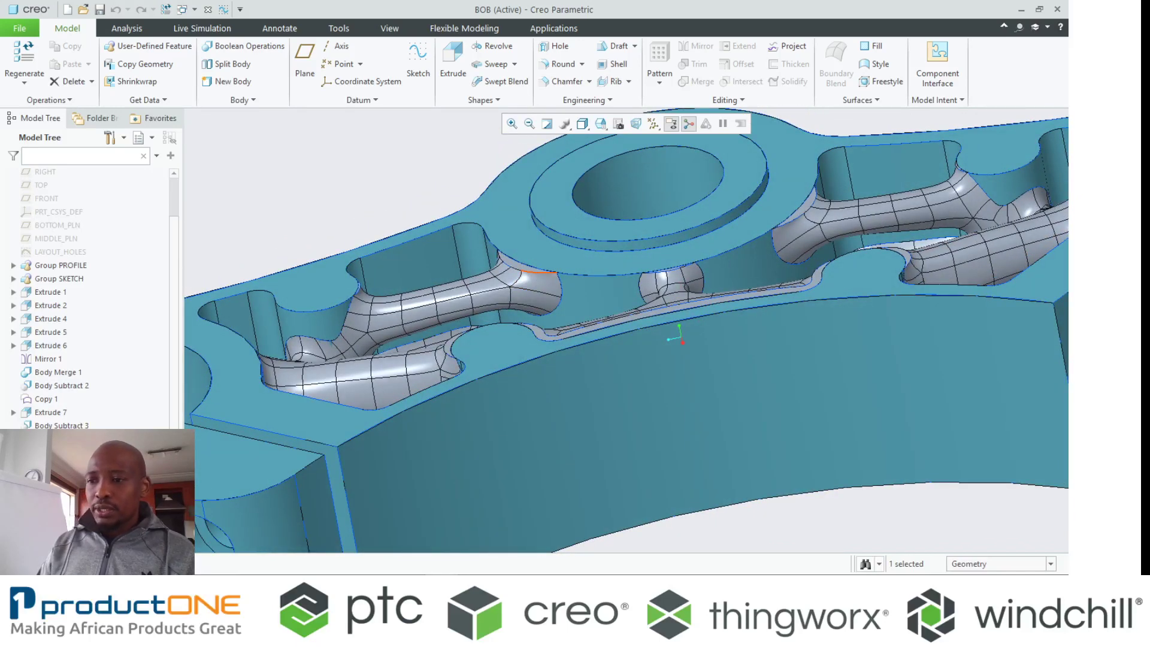
scroll(563, 254, up, 5)
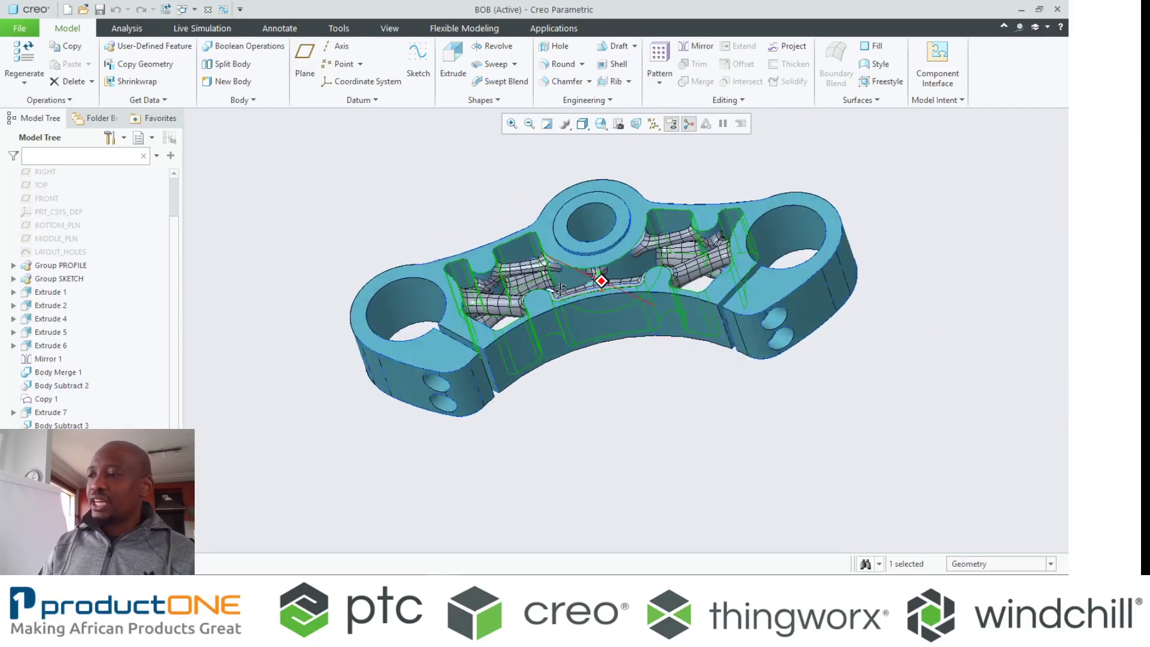
- Merge the reconstructed freestyle struts and the preserved yoke into a single body with a Boolean Merge
middle_drag(559, 288, 561, 291)
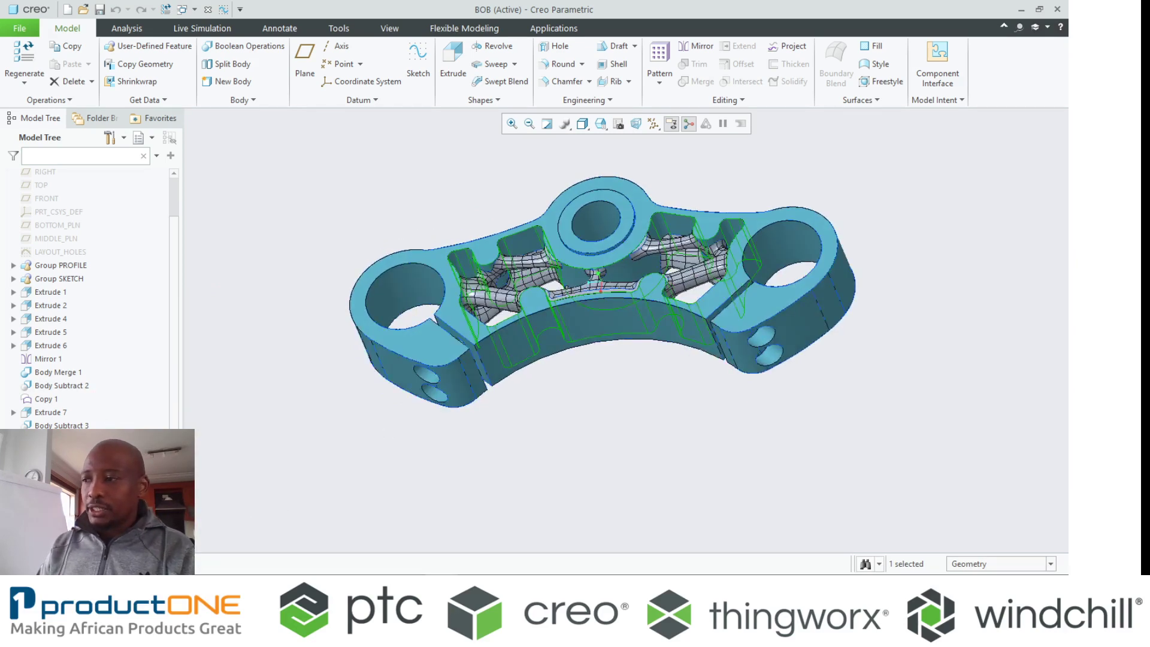
click(387, 451)
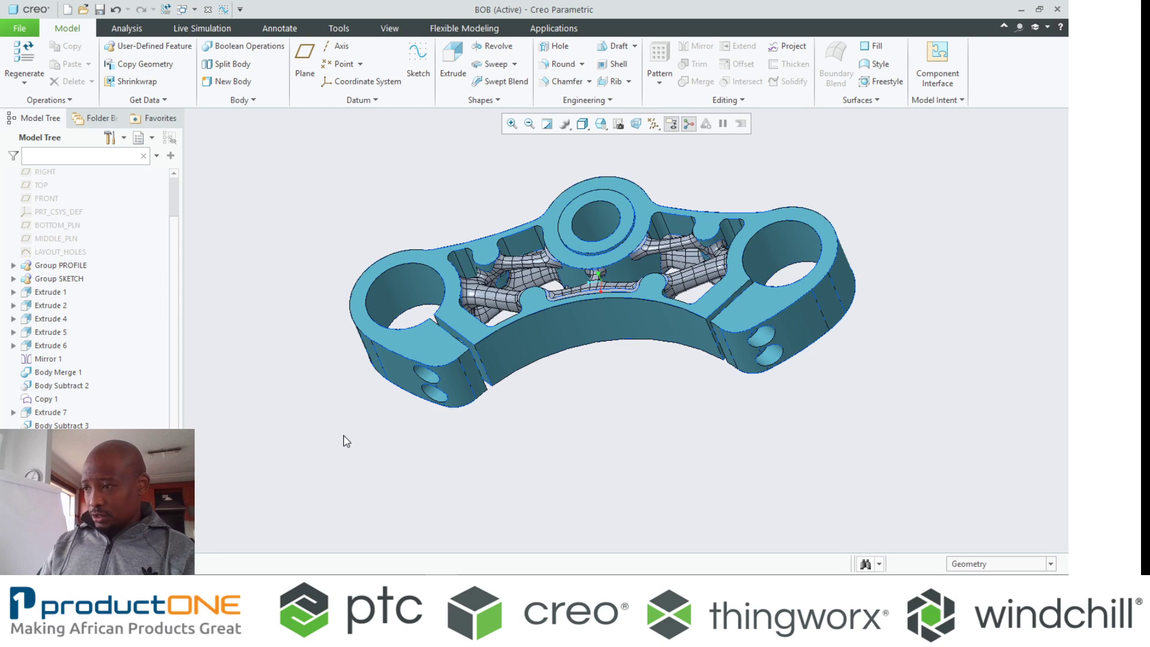
click(236, 51)
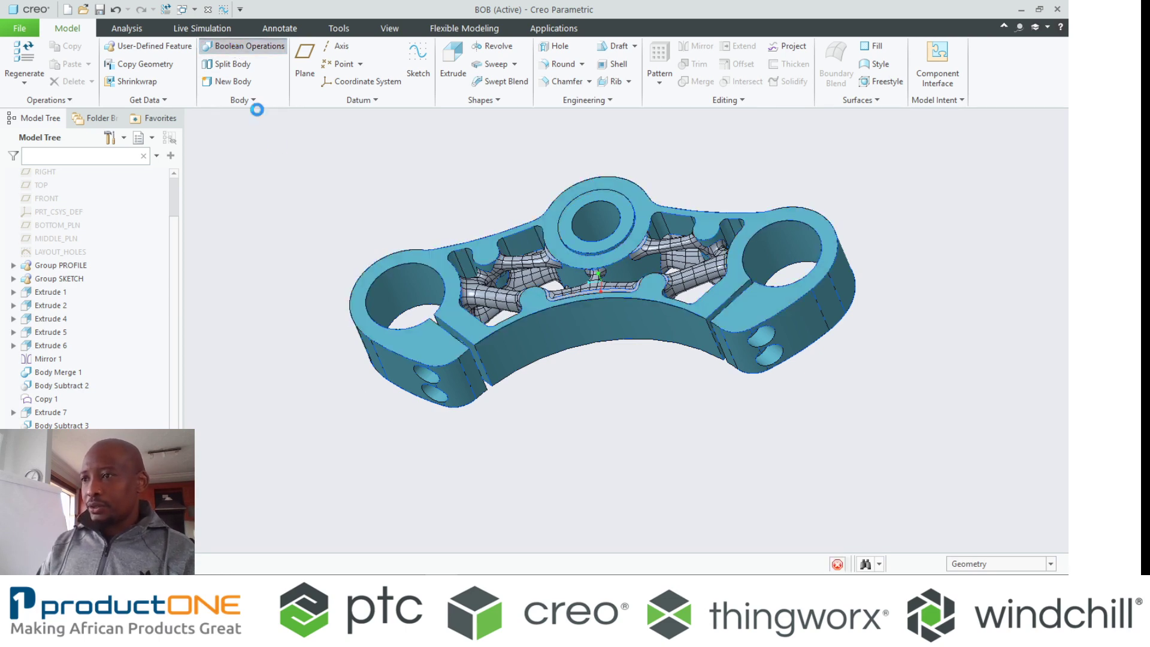
click(400, 262)
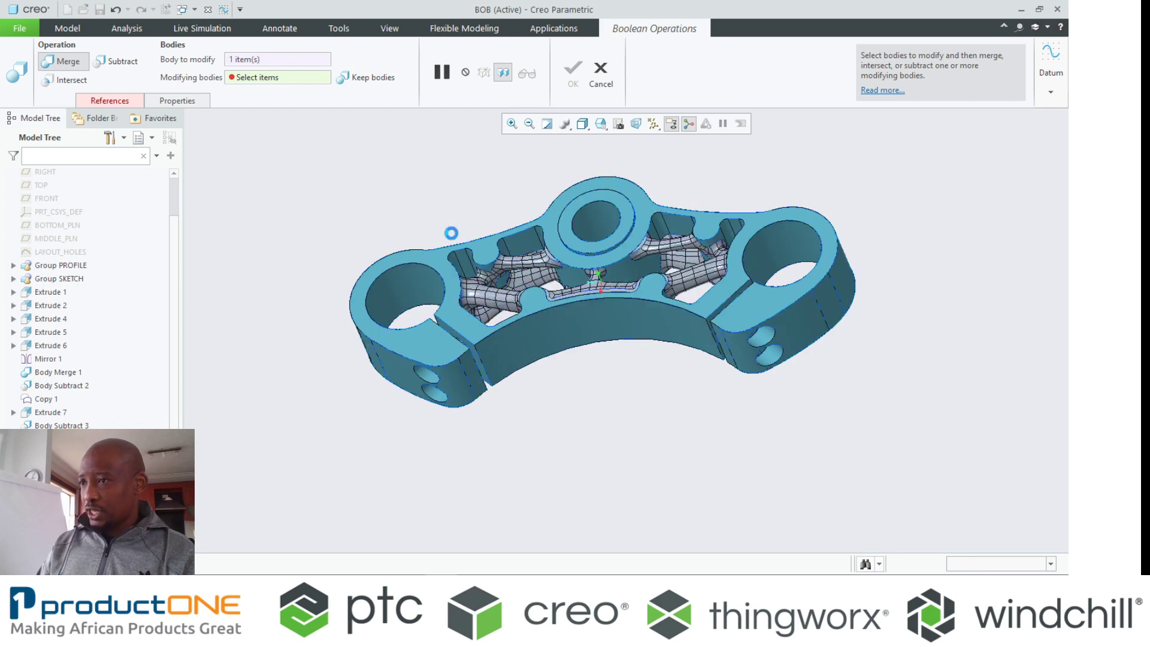
click(412, 187)
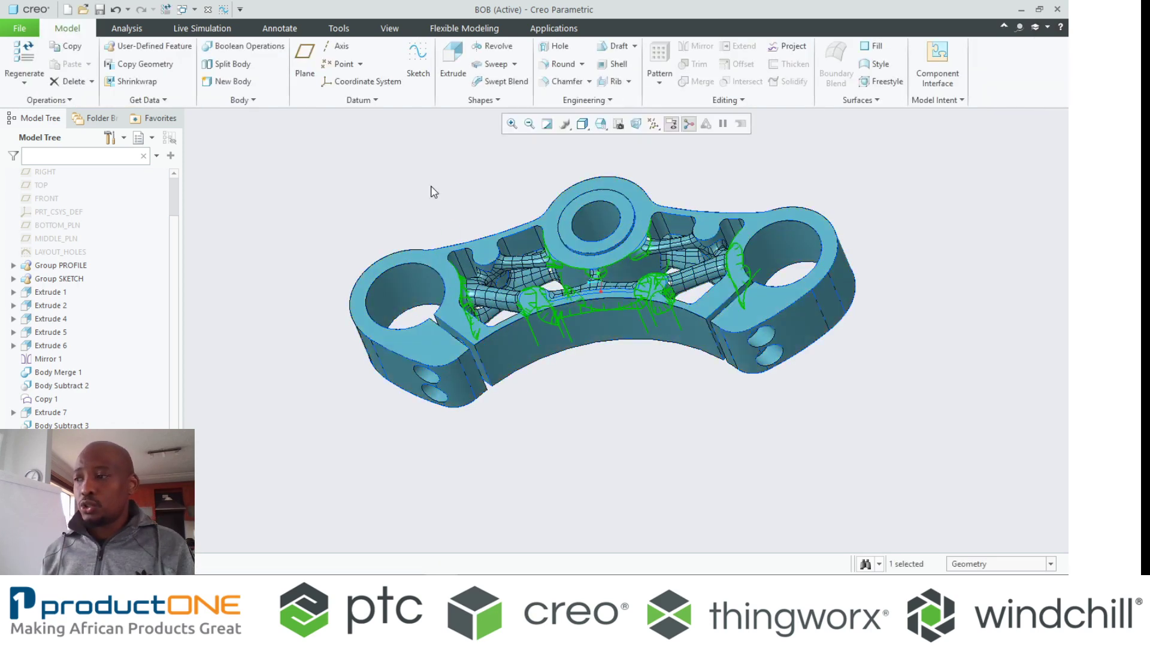
- Examine the merged yoke in the Shading With Reflections display style, and return to Shading With Edges
click(639, 138)
click(582, 123)
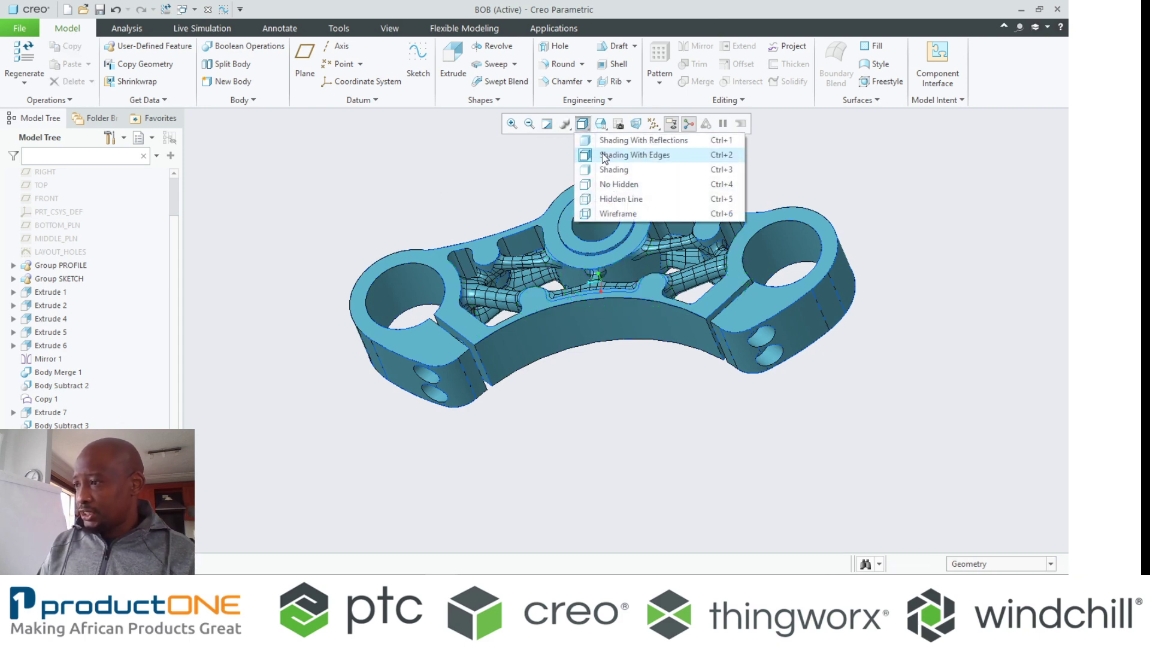
click(599, 141)
scroll(560, 222, up, 3)
mouse_move(560, 221)
middle_down()
mouse_move(606, 250)
mouse_move(549, 249)
mouse_move(583, 259)
mouse_move(577, 175)
middle_up()
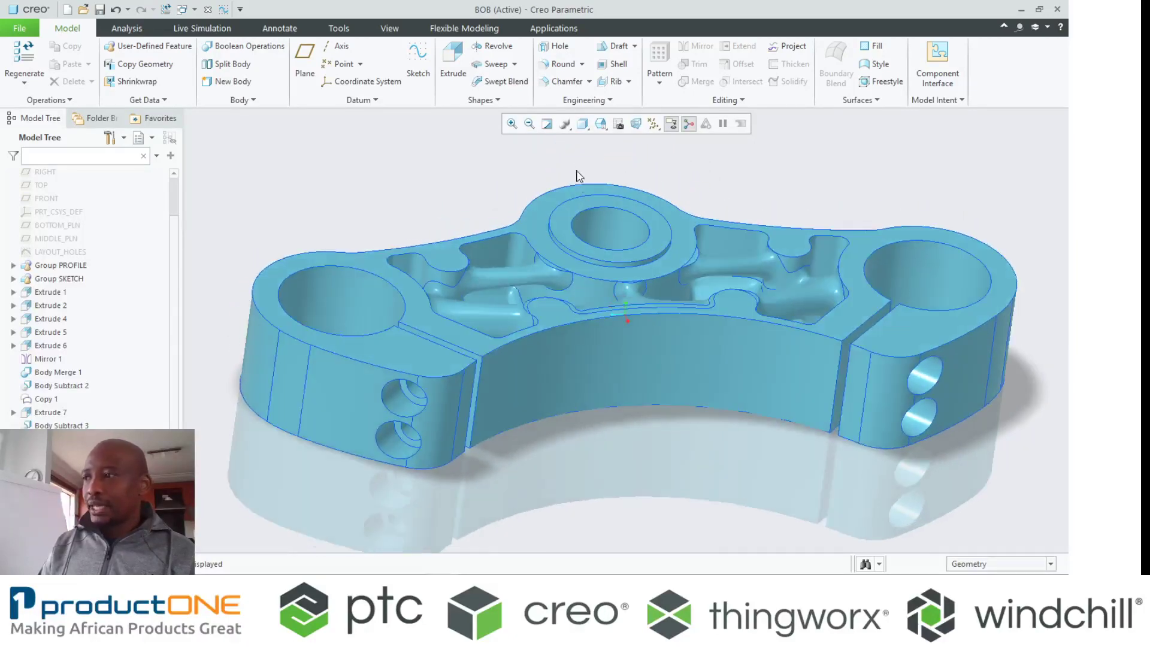
click(582, 123)
click(598, 155)
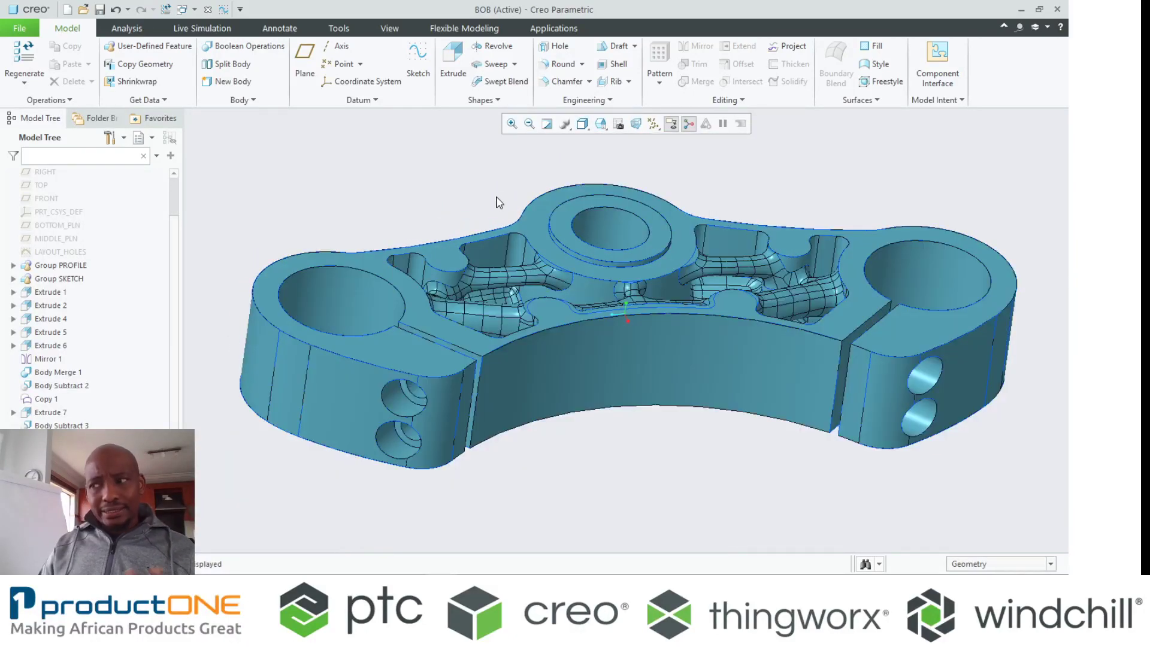
- Switch to the 61030047_FROM_TESSELLATED_MODEL part and examine its yoke and weight note
click(186, 10)
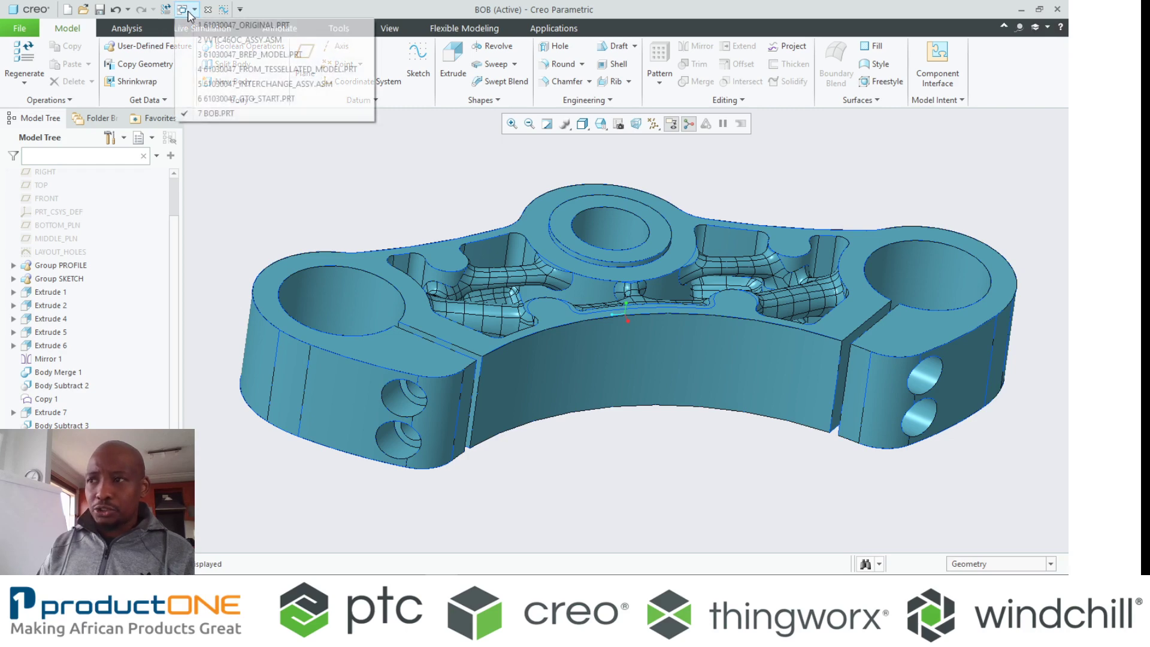
click(243, 73)
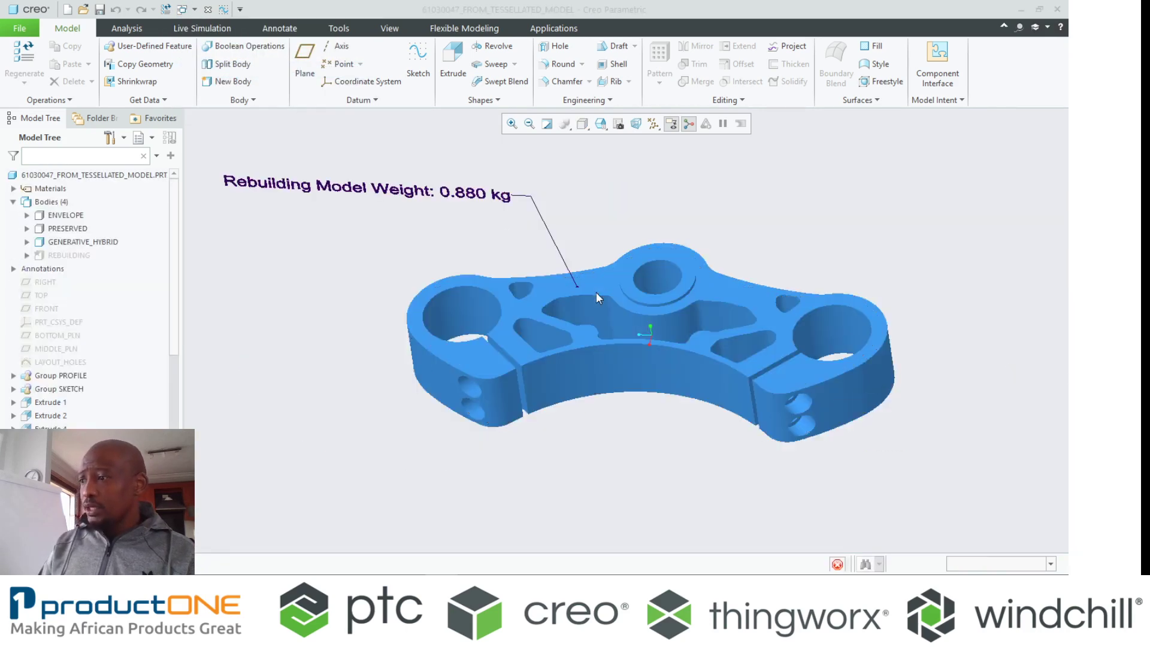
mouse_move(595, 292)
middle_down()
mouse_move(607, 249)
mouse_move(623, 291)
mouse_move(606, 336)
mouse_move(645, 334)
mouse_move(694, 245)
mouse_move(672, 221)
middle_up()
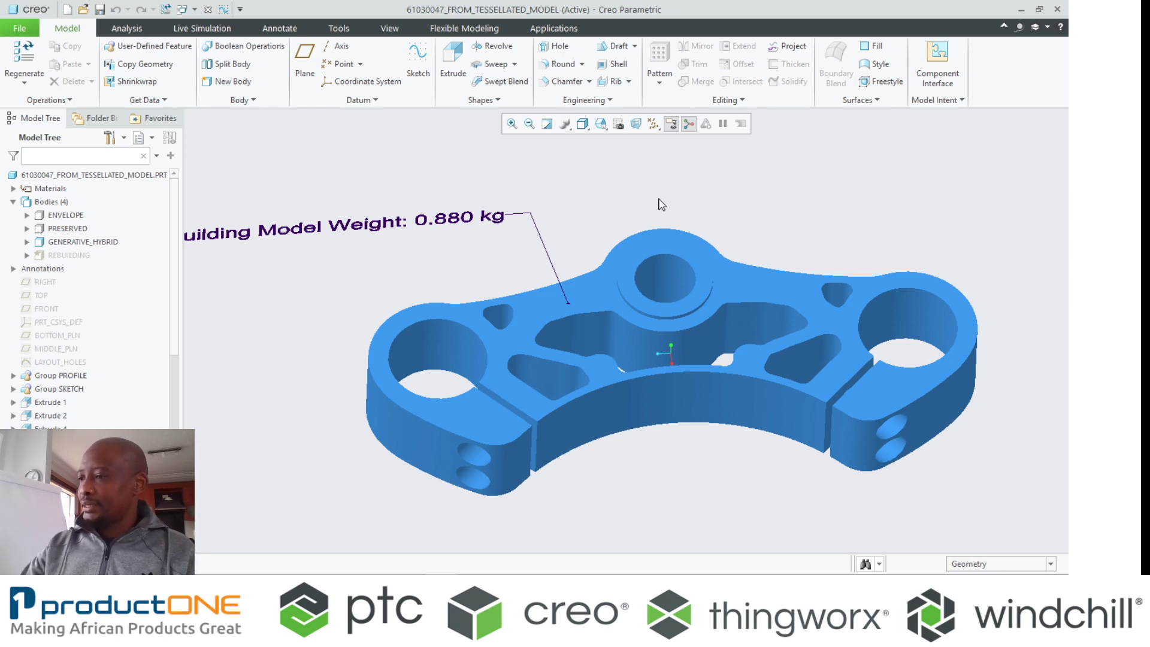
mouse_move(661, 204)
middle_down()
mouse_move(706, 216)
mouse_move(634, 209)
mouse_move(653, 210)
middle_up()
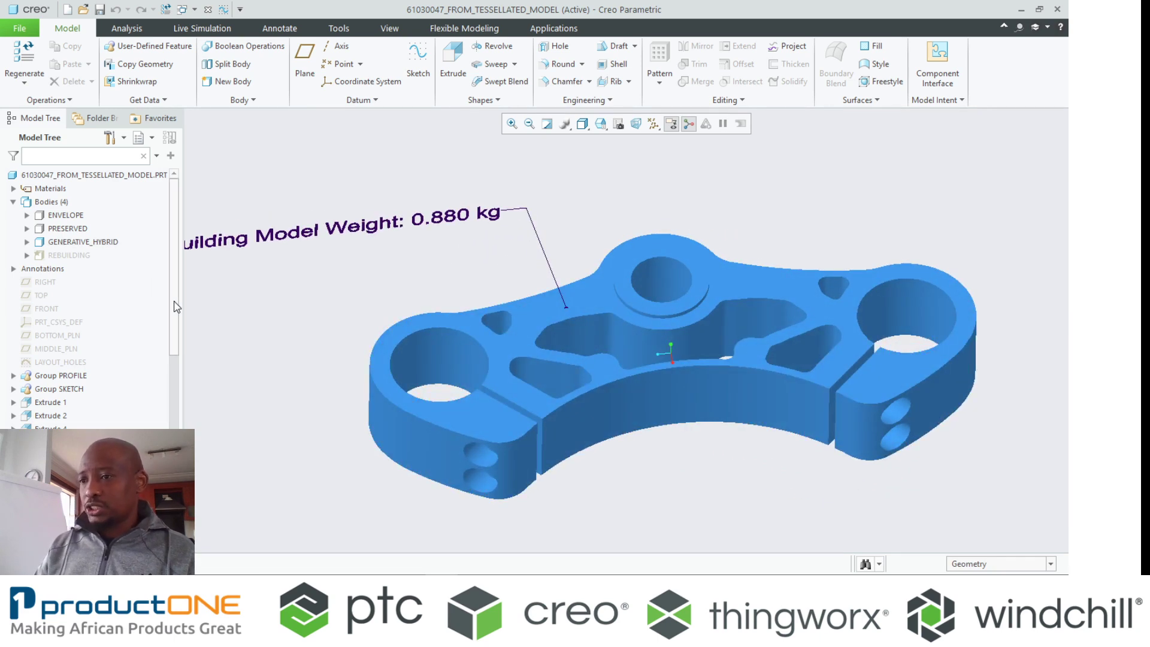
- Show the REBUILDING body and hide the GENERATIVE_HYBRID body in the tessellated-model part
click(68, 253)
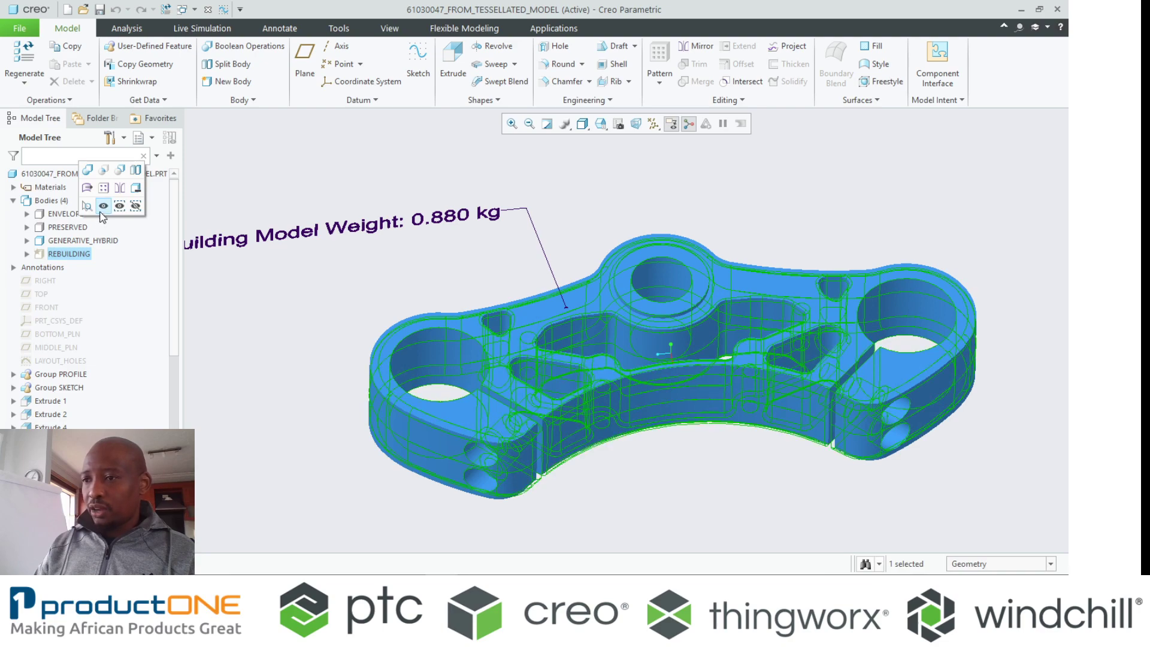
click(103, 205)
click(107, 242)
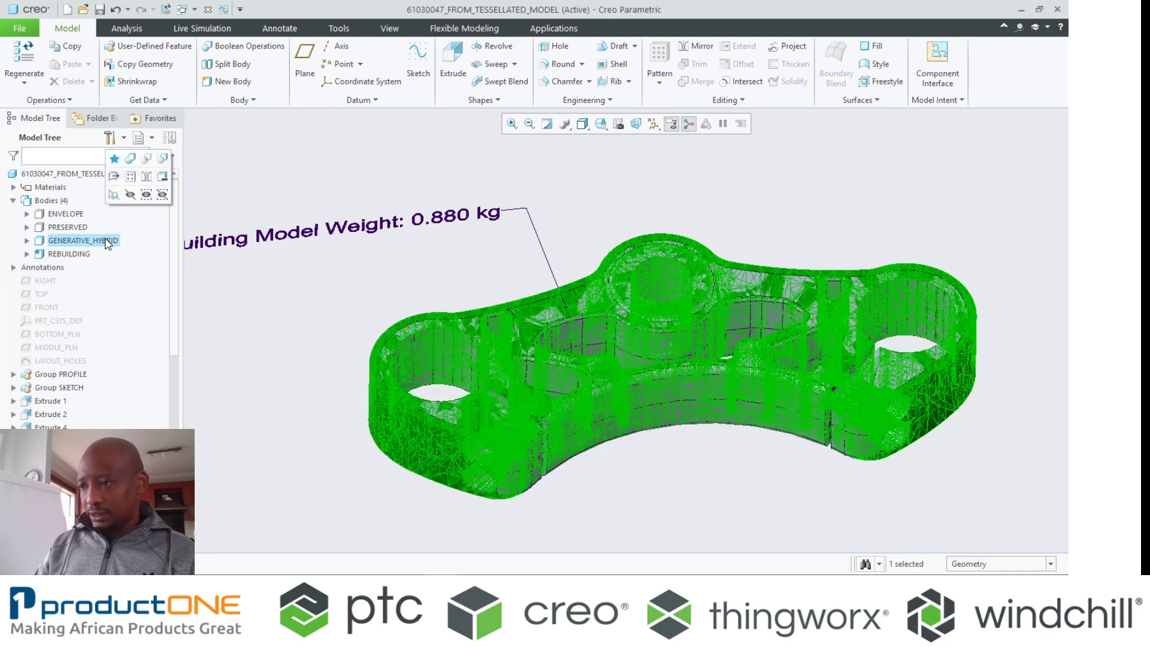
click(127, 199)
scroll(530, 281, up, 2)
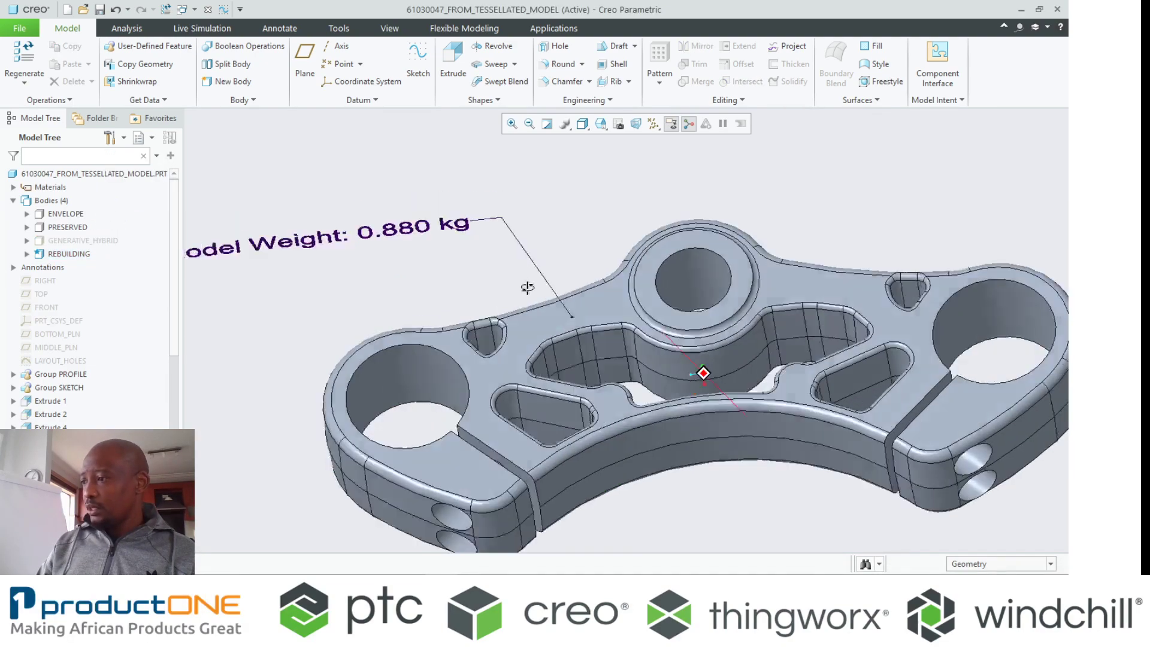
mouse_move(529, 281)
middle_down()
mouse_move(530, 335)
mouse_move(530, 287)
middle_up()
- Switch to the 61030047_INTERCHANGE_ASSY assembly and compare the original, additive and rebuilt yokes and their weight notes
click(192, 9)
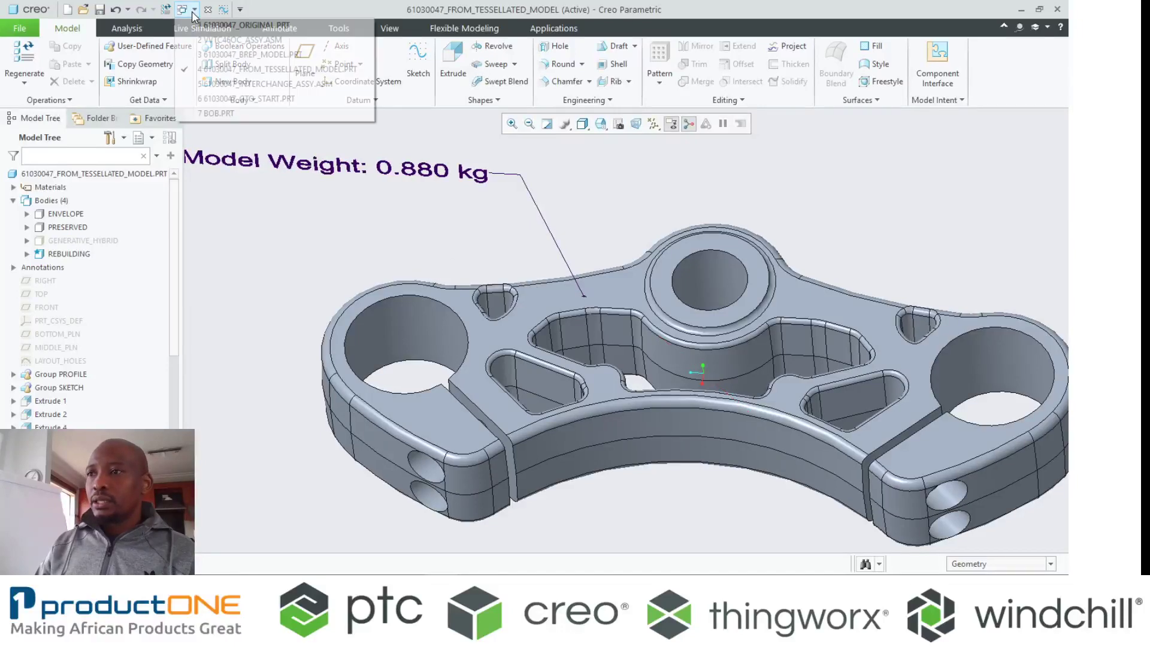
click(270, 83)
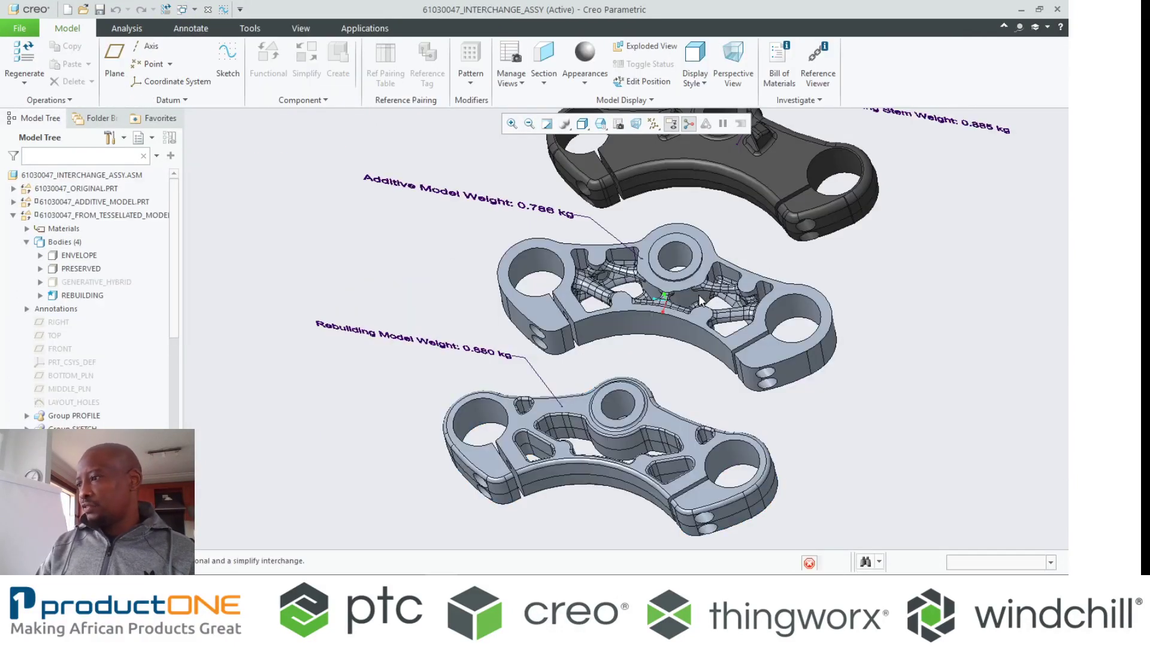
scroll(750, 271, down, 3)
middle_drag(749, 270, 766, 274)
scroll(750, 270, up, 4)
scroll(767, 275, down, 3)
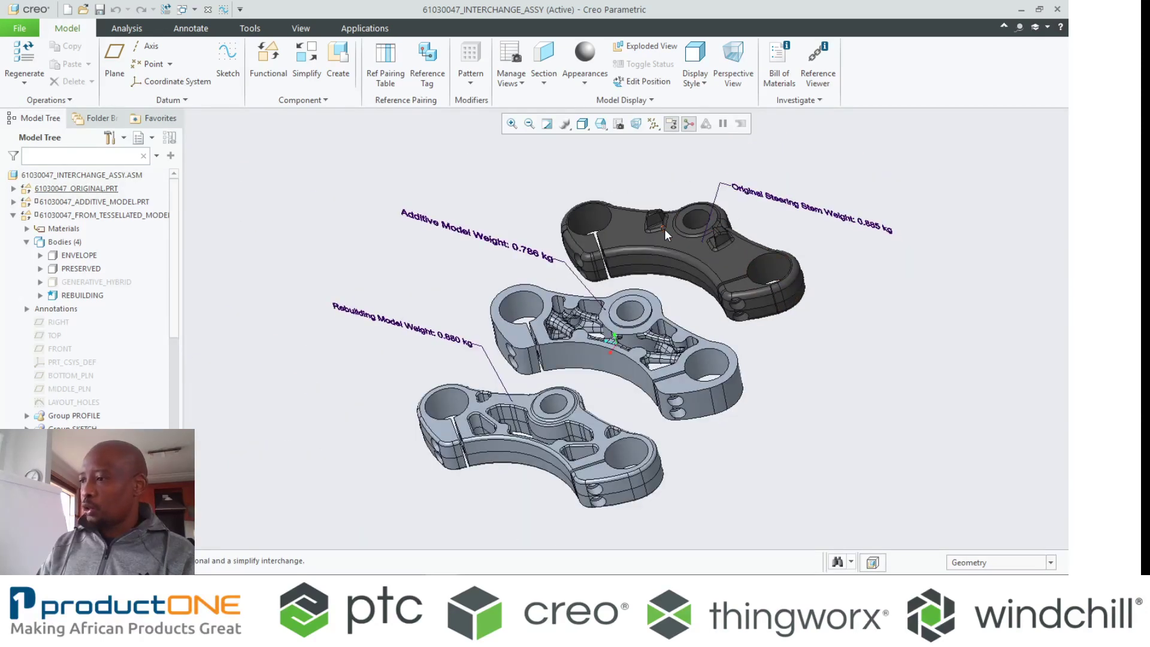
scroll(571, 339, up, 3)
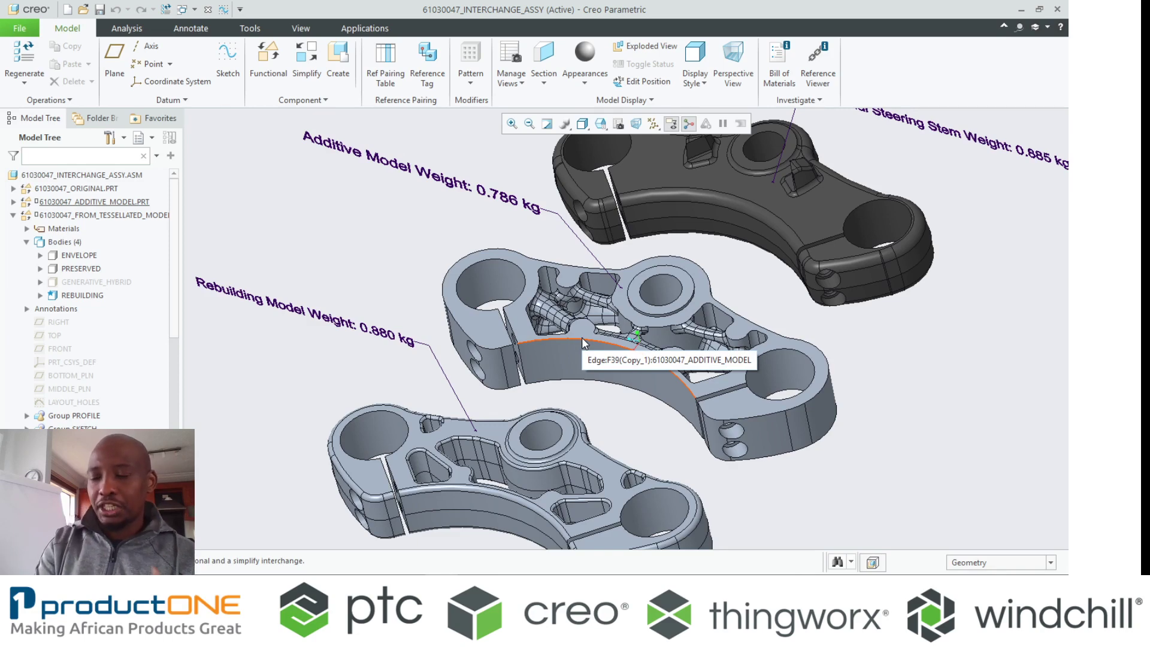
mouse_move(581, 337)
middle_down()
mouse_move(338, 349)
mouse_move(335, 331)
middle_up()
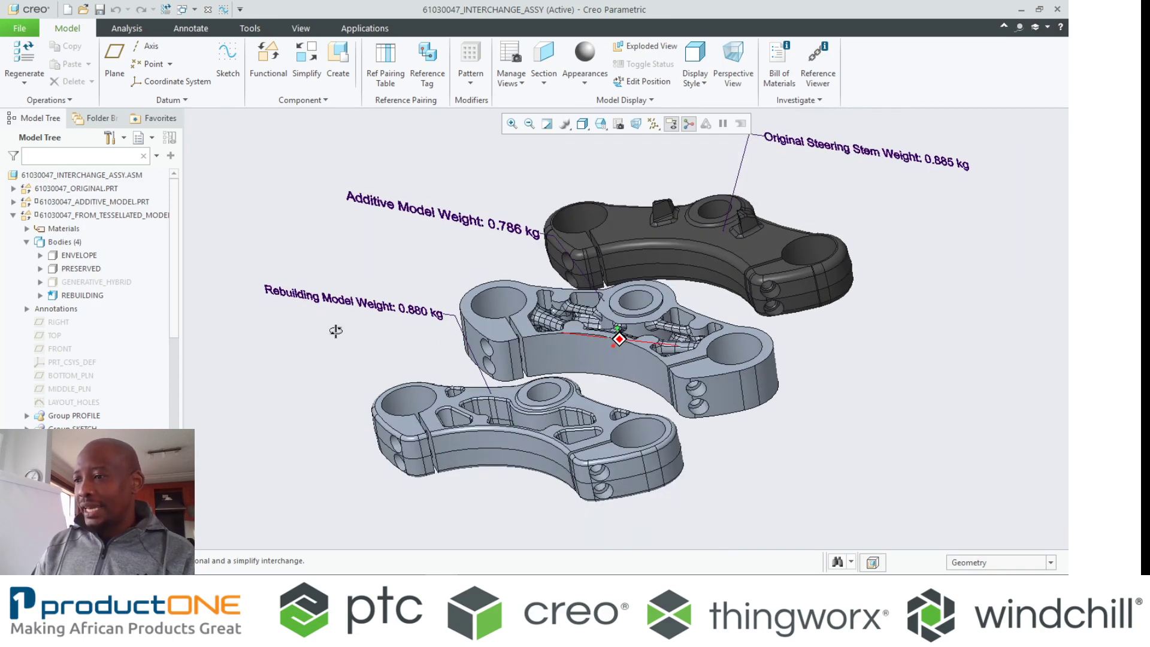
scroll(397, 373, up, 3)
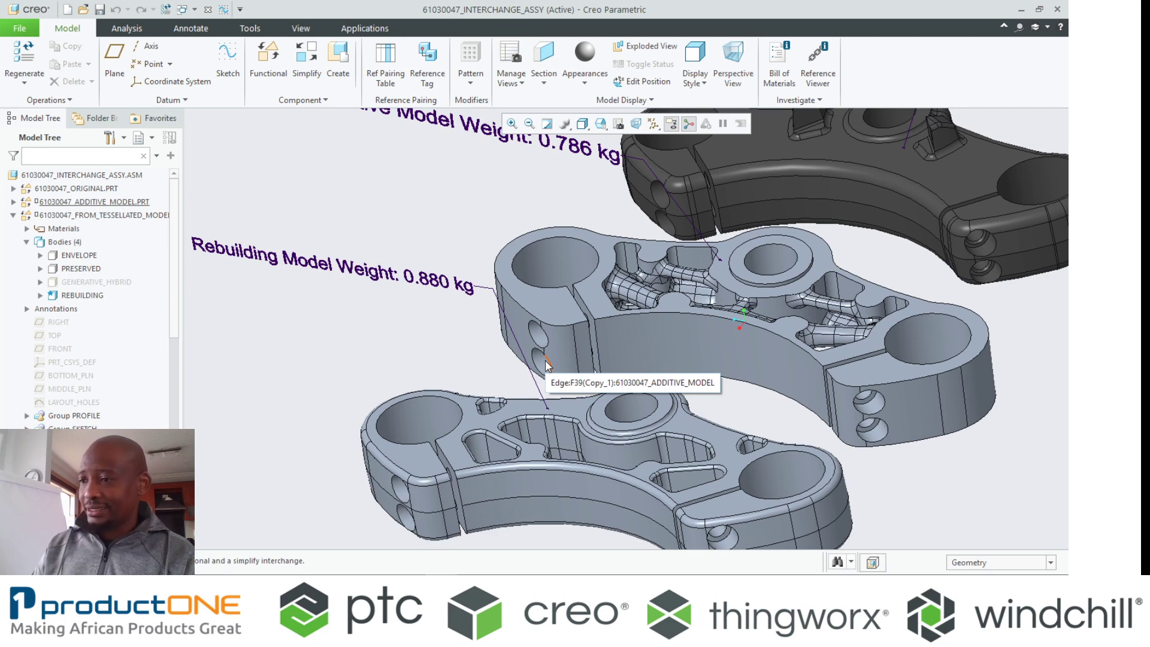
mouse_move(545, 360)
middle_down()
mouse_move(526, 367)
mouse_move(542, 362)
middle_up()
- Switch to the VVTC46OC_ASSY motorcycle assembly and bring the lower yoke between the fork tubes into view
click(194, 9)
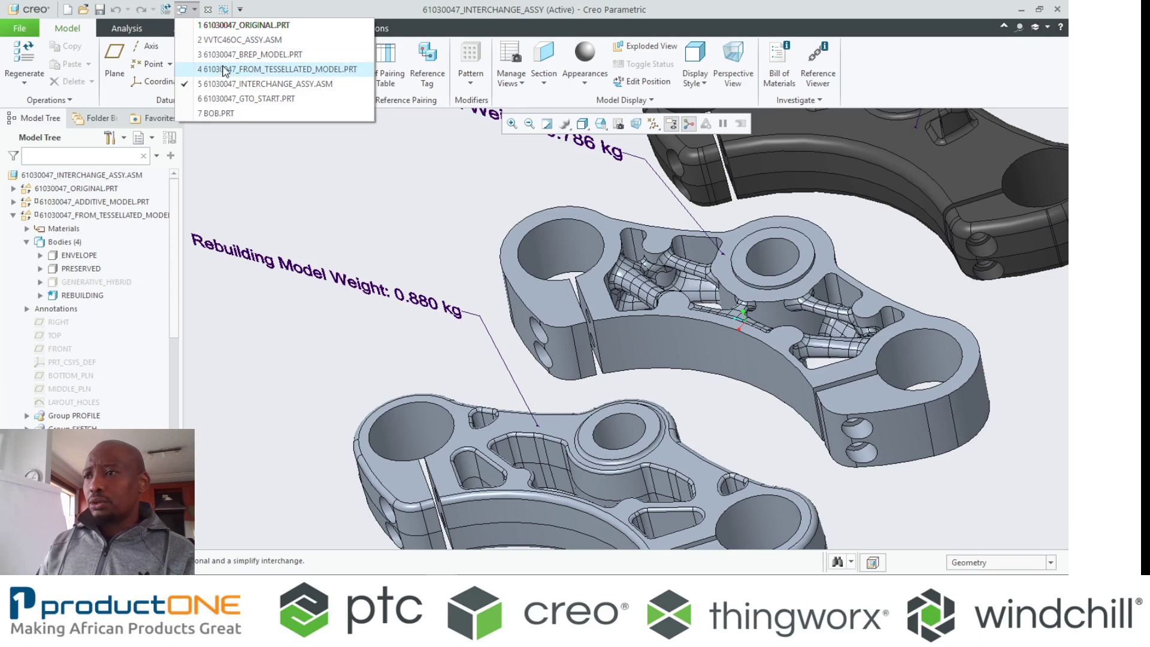
click(222, 40)
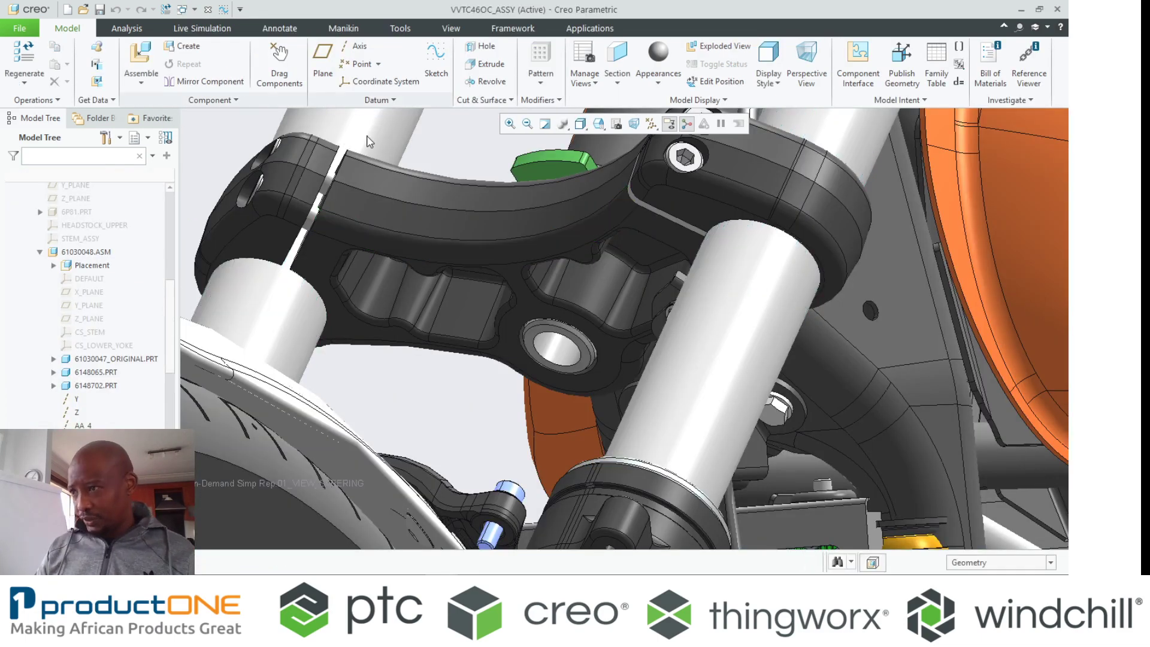
scroll(483, 250, down, 10)
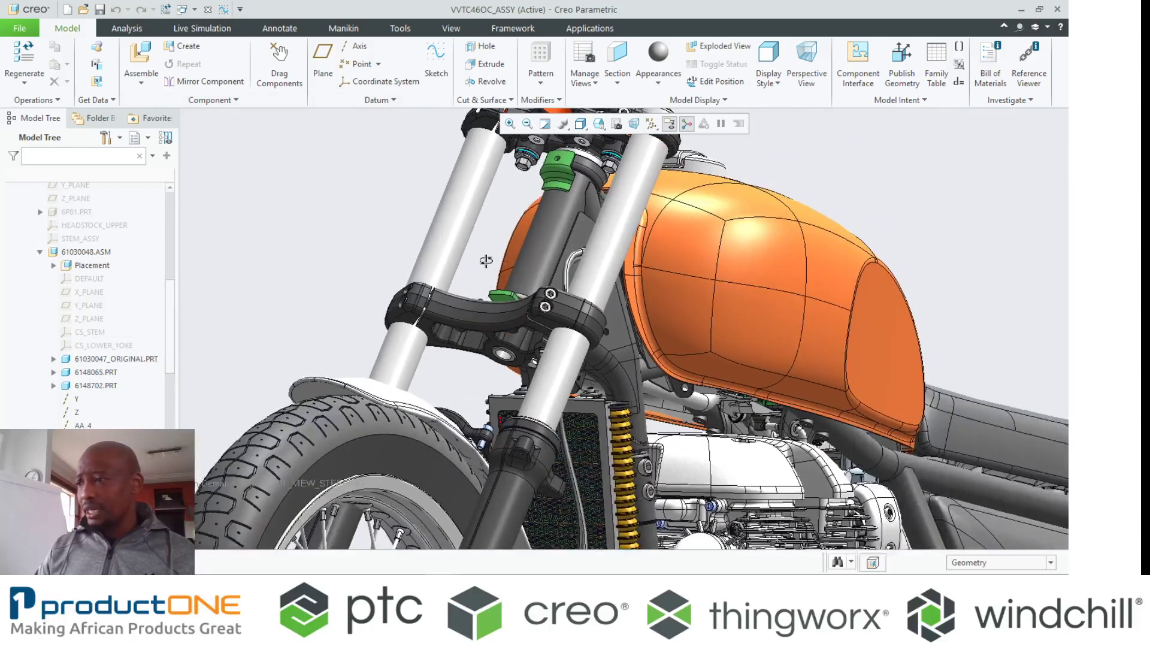
scroll(466, 307, up, 5)
- Replace 61030047_ORIGINAL.PRT on the motorcycle with 61030047_ADDITIVE_MODEL.PRT from the 61030047_INTERCHANGE_ASSY interchange, previewing the new part first
click(470, 297)
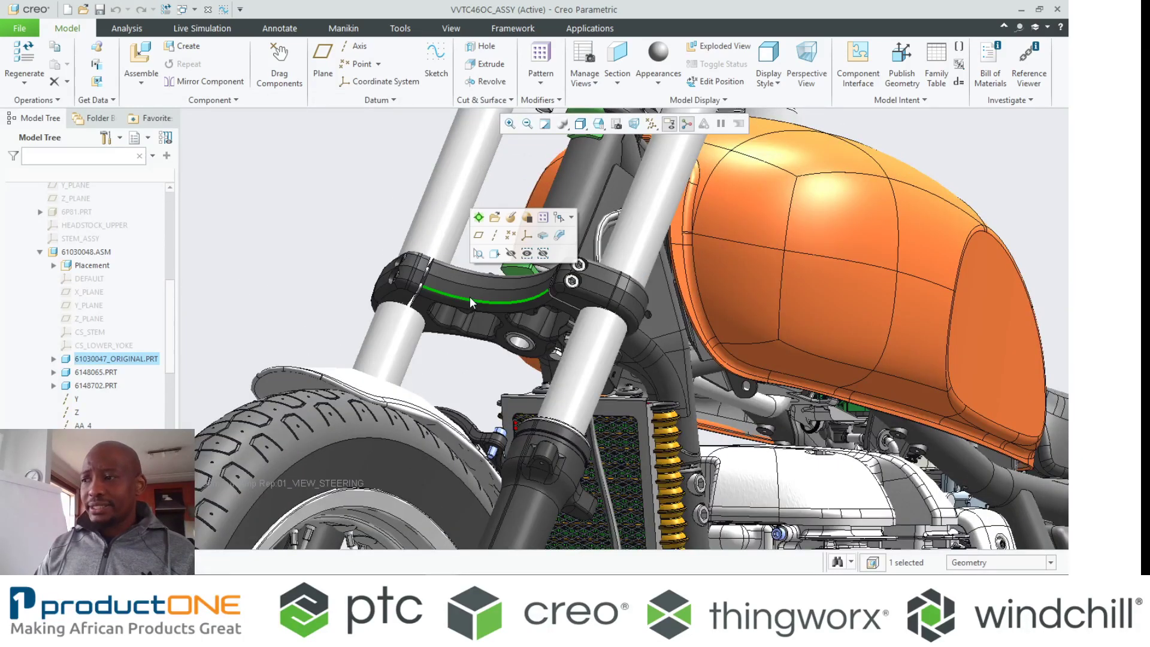
right_click(469, 297)
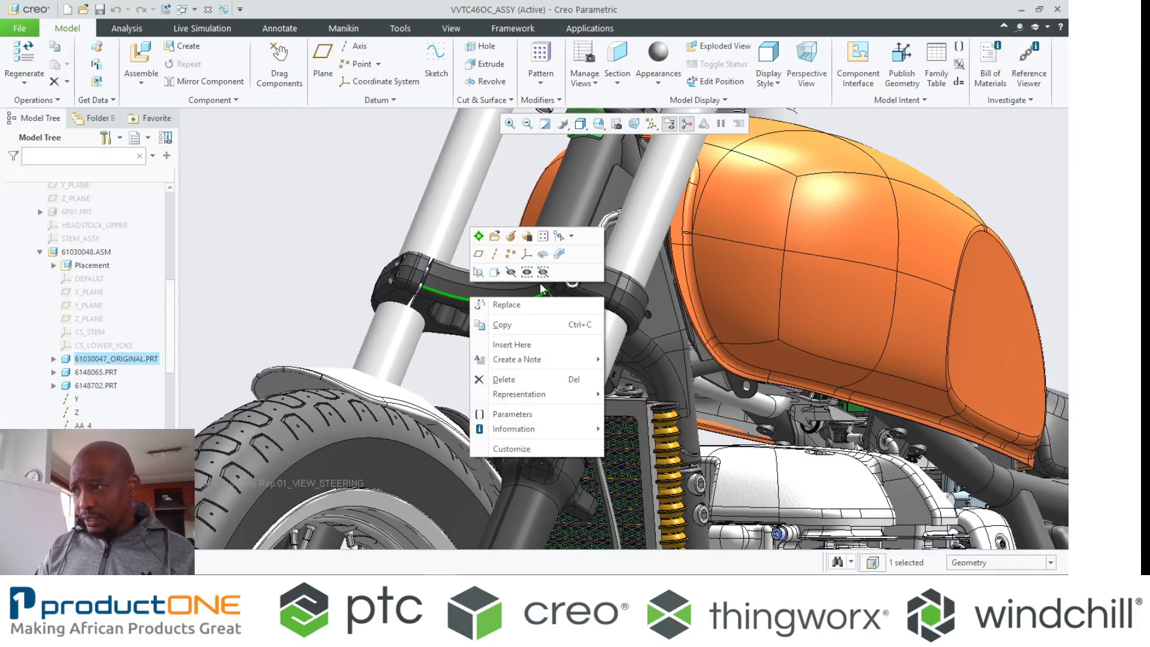
click(519, 305)
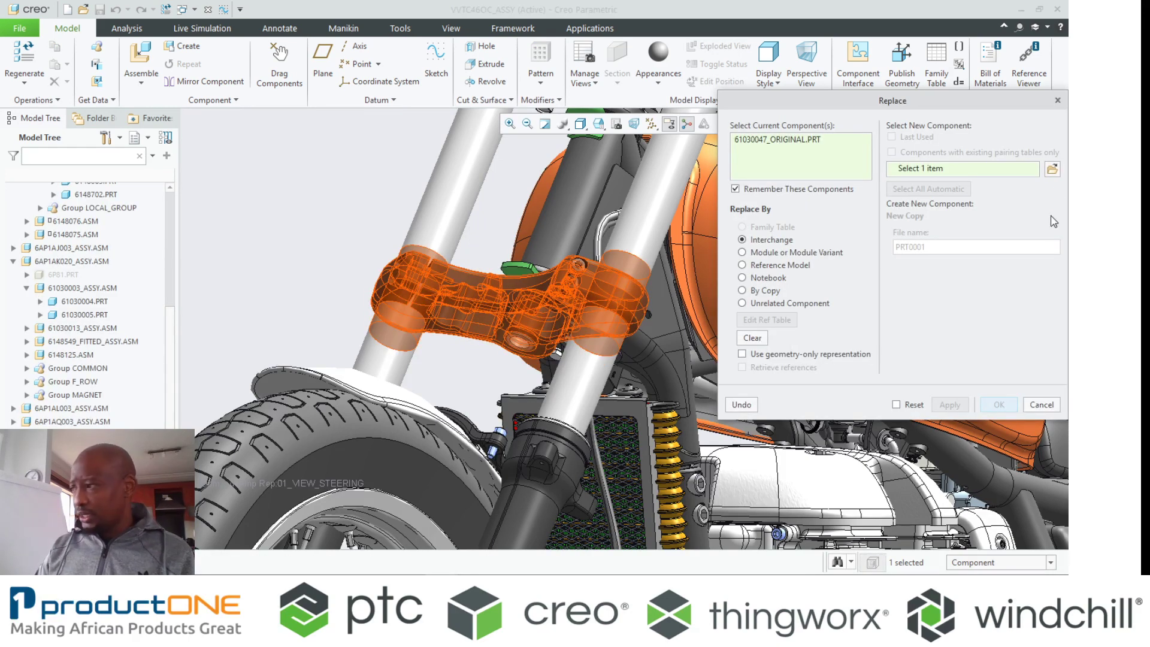
click(1053, 170)
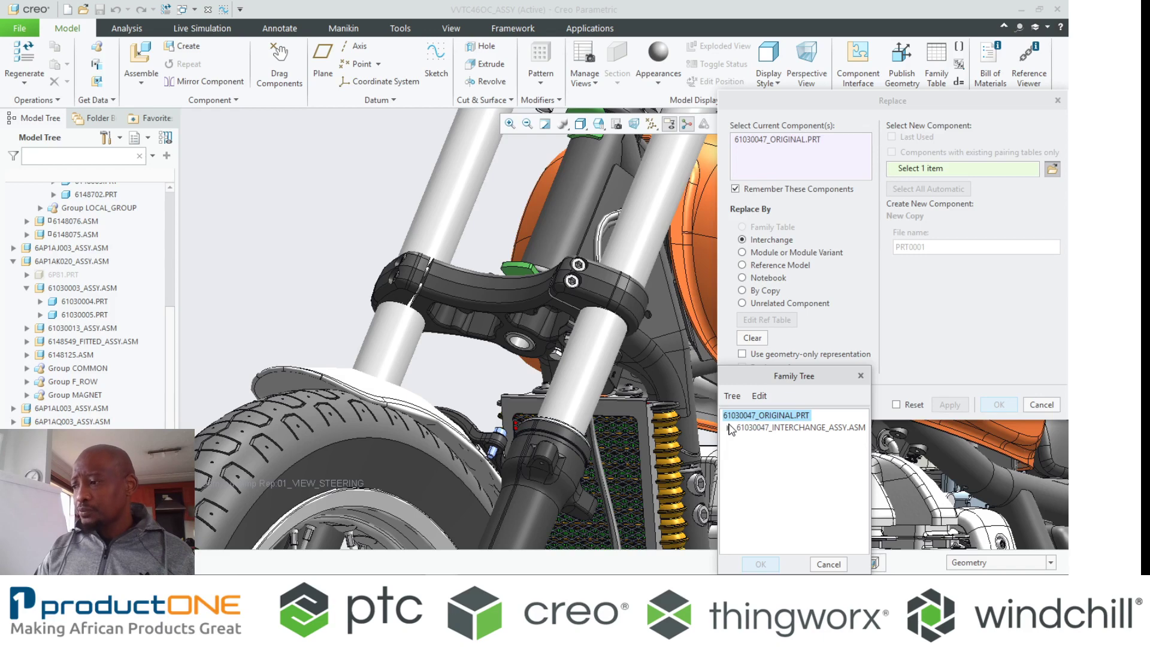
click(762, 444)
right_click(760, 444)
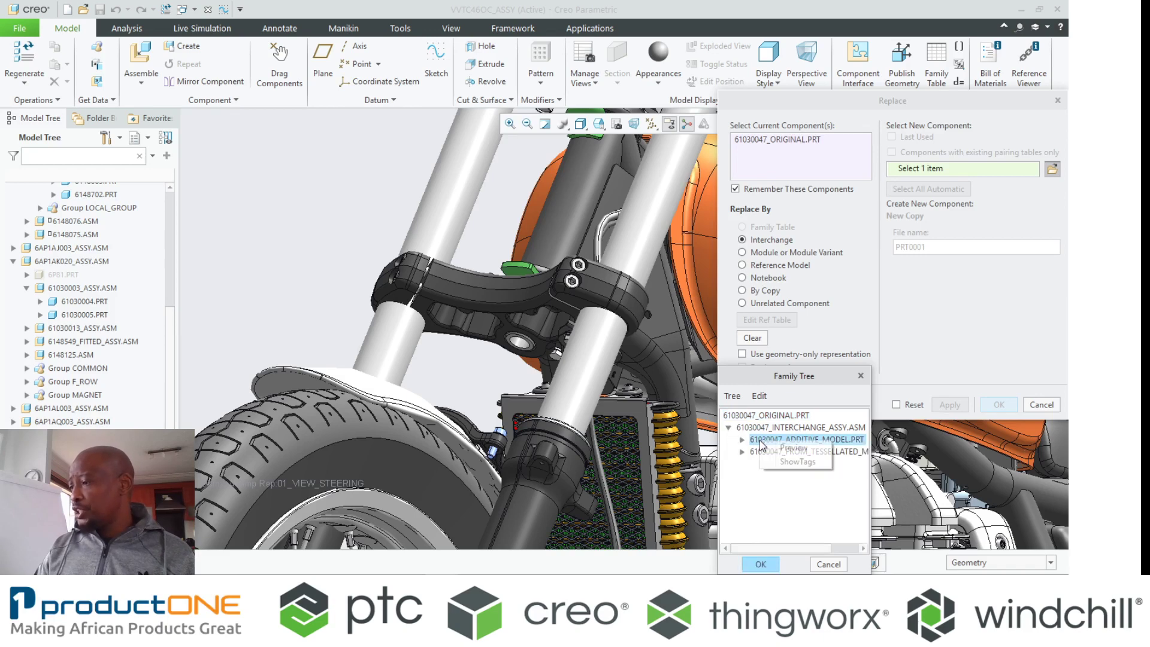
click(790, 449)
middle_drag(898, 179, 928, 145)
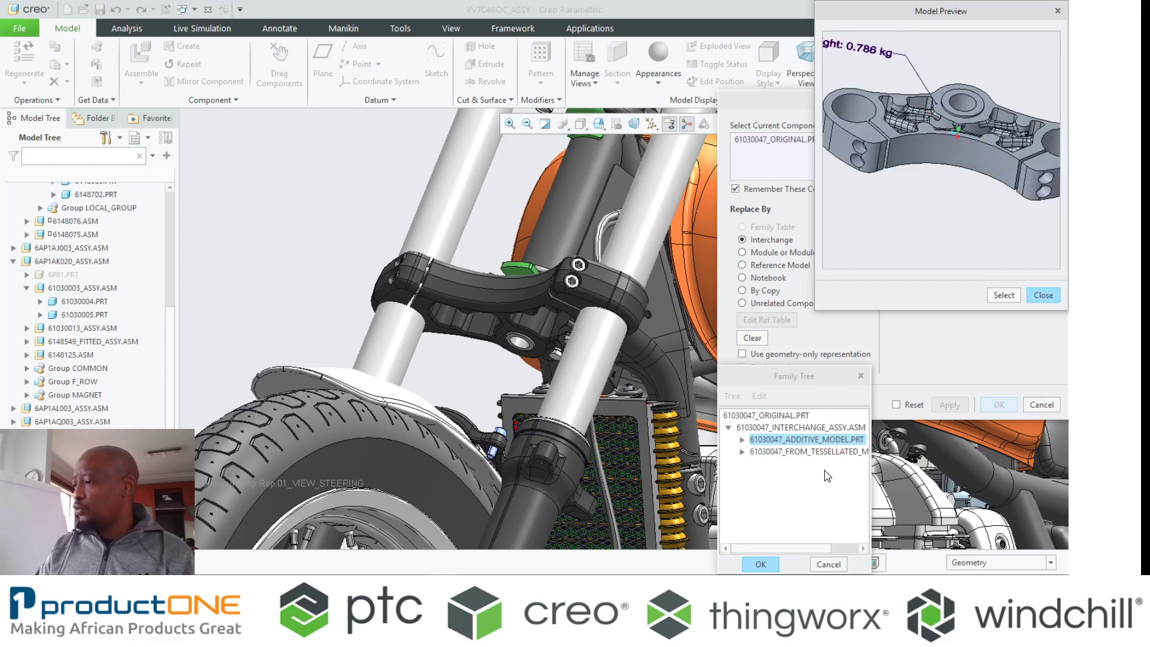
click(1003, 294)
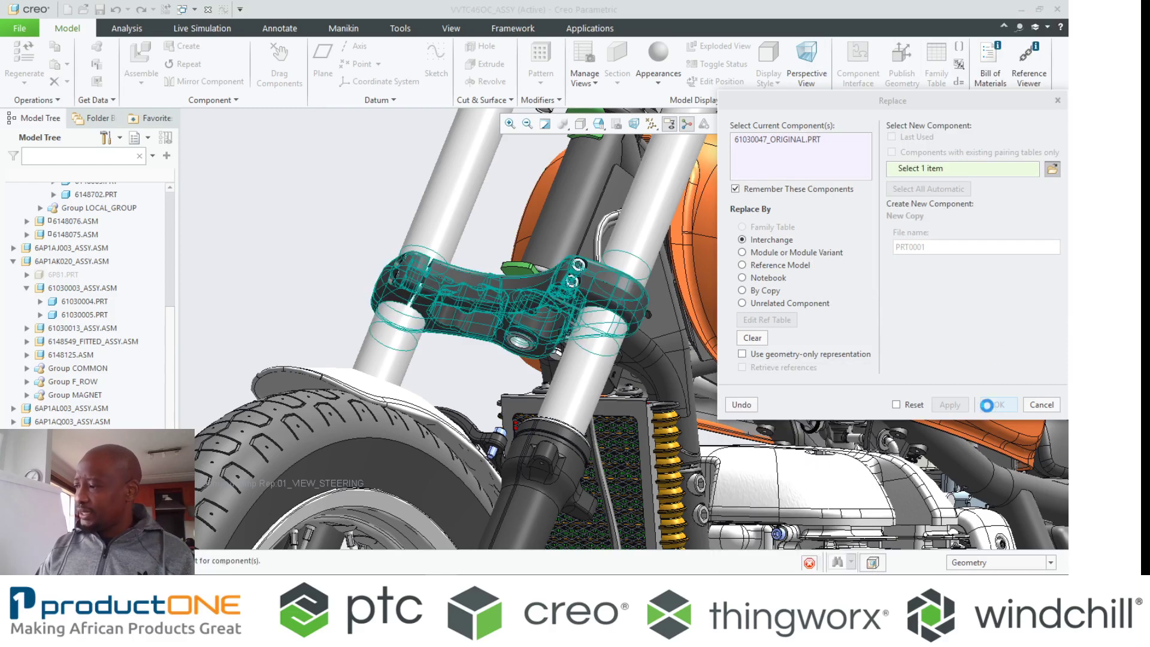
click(998, 404)
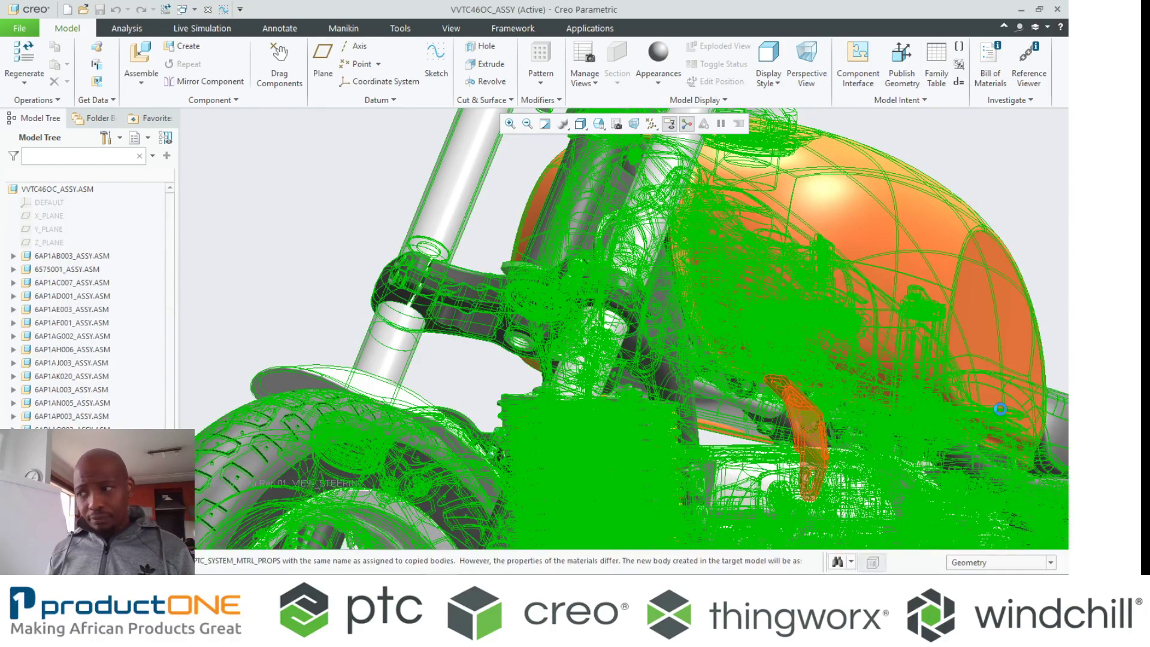